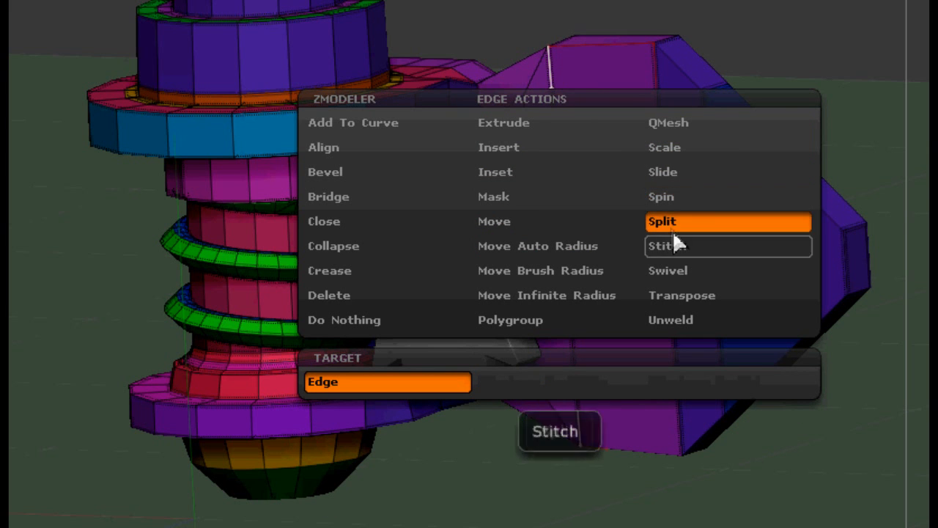
Set the ZModeler edge action to Unweld and view the available point actions
{"action": "left_click", "coordinate": [671, 320]}
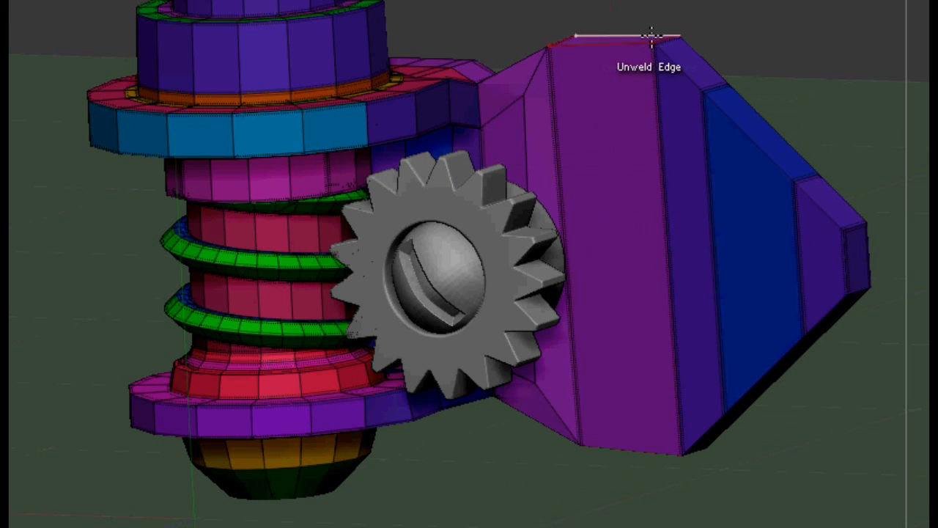
{"action": "key", "text": "space"}
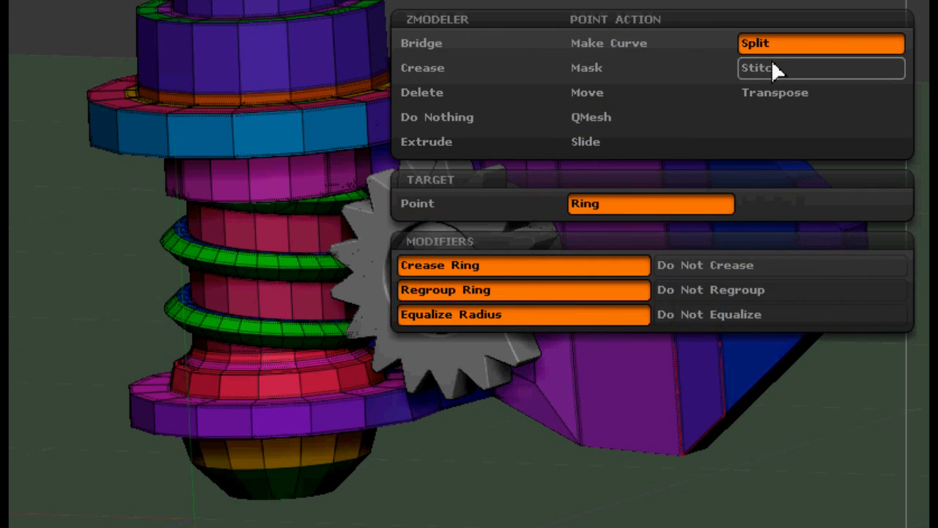
{"action": "key", "text": "space"}
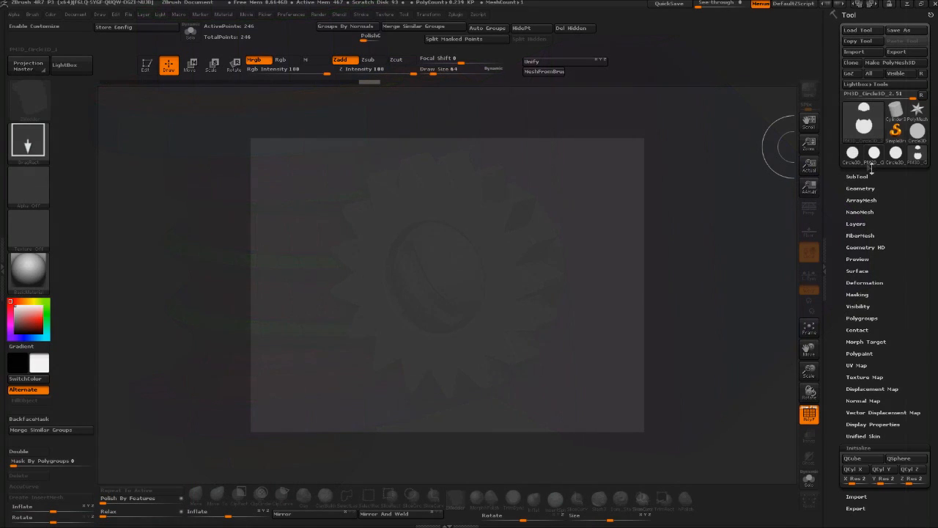
Draw a Circle3D primitive on the canvas, enable Edit mode and convert it to a PolyMesh3D
{"action": "left_click", "coordinate": [864, 131]}
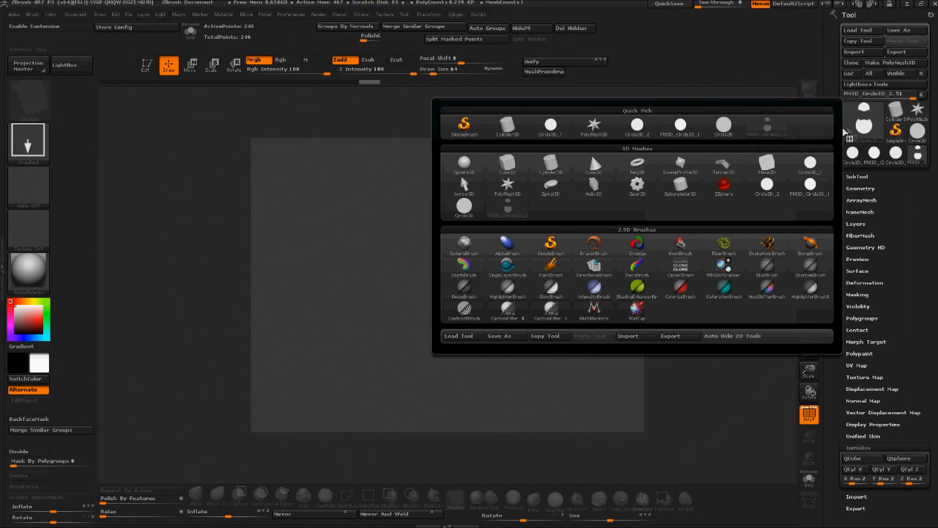
{"action": "left_click", "coordinate": [722, 126]}
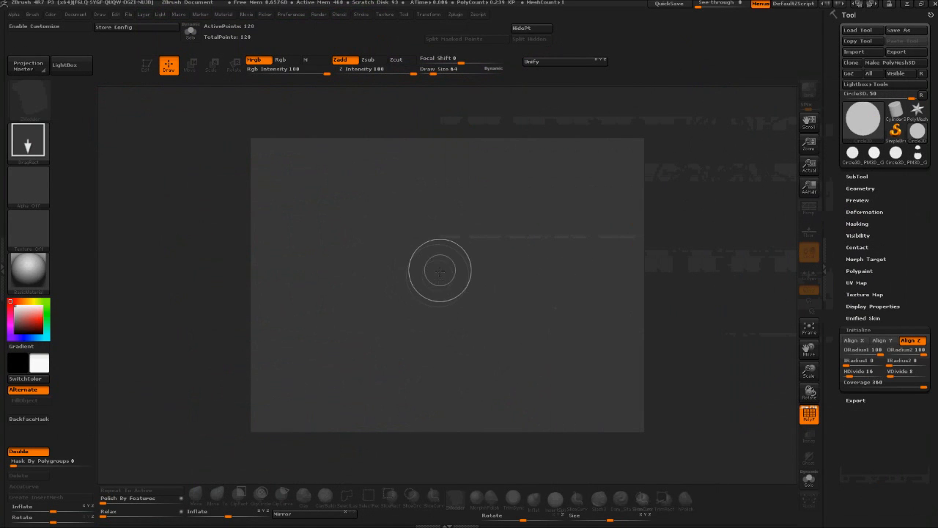
{"action": "left_click_drag", "start_coordinate": [449, 262], "coordinate": [516, 338]}
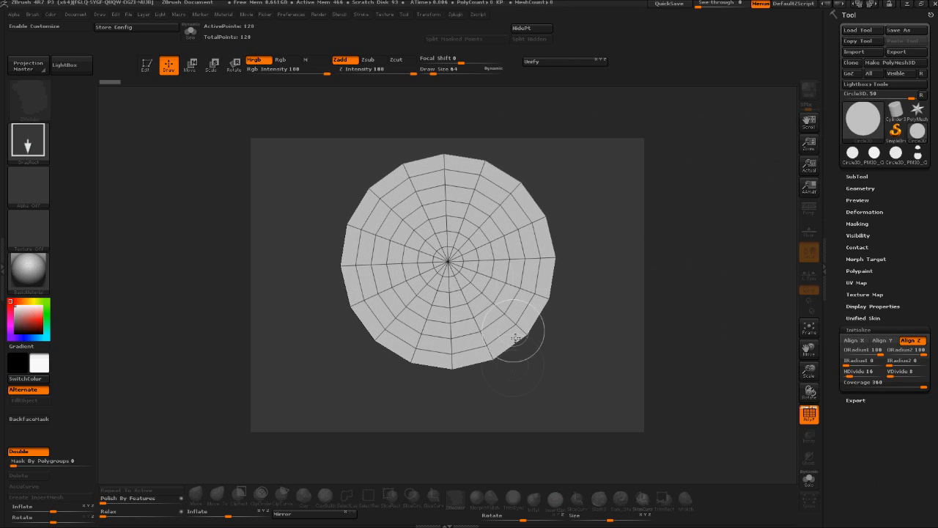
{"action": "left_click", "coordinate": [149, 68]}
{"action": "left_click_drag", "start_coordinate": [625, 339], "coordinate": [607, 206], "text": "alt"}
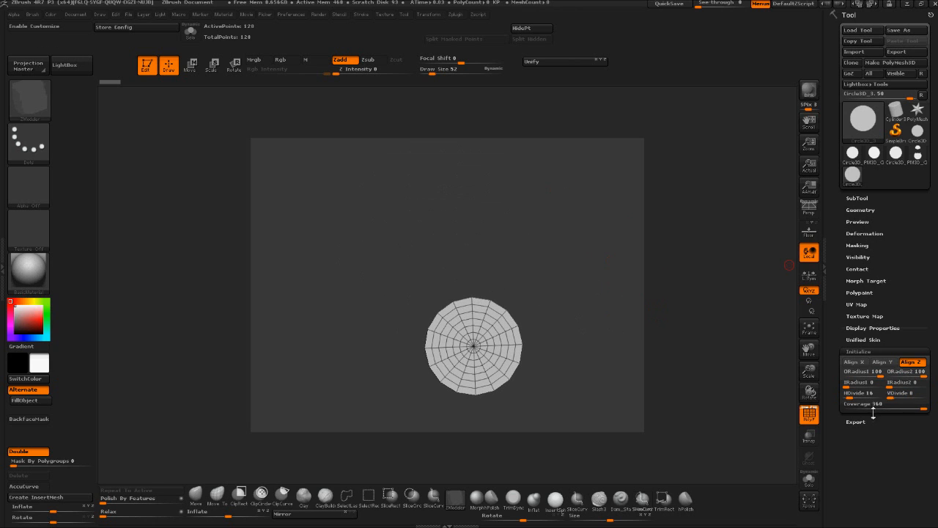
{"action": "left_click", "coordinate": [891, 63]}
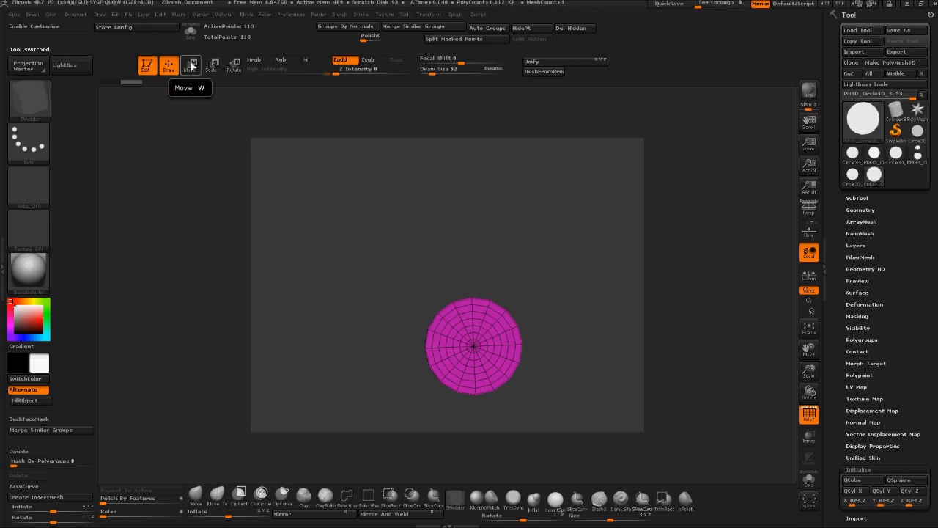
Duplicate the circle straight upward with the Move transpose line, leaving a small gap between the two circles
{"action": "left_click", "coordinate": [191, 66]}
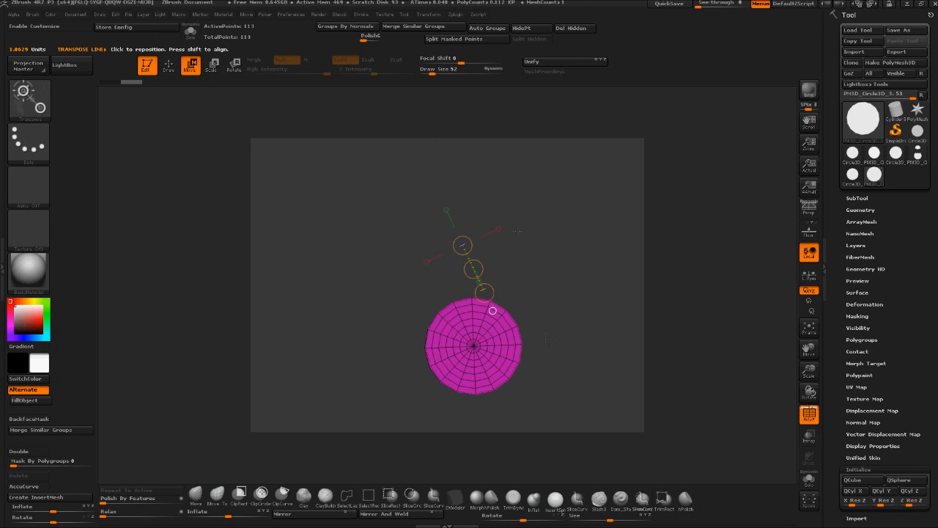
{"action": "left_click", "coordinate": [492, 311]}
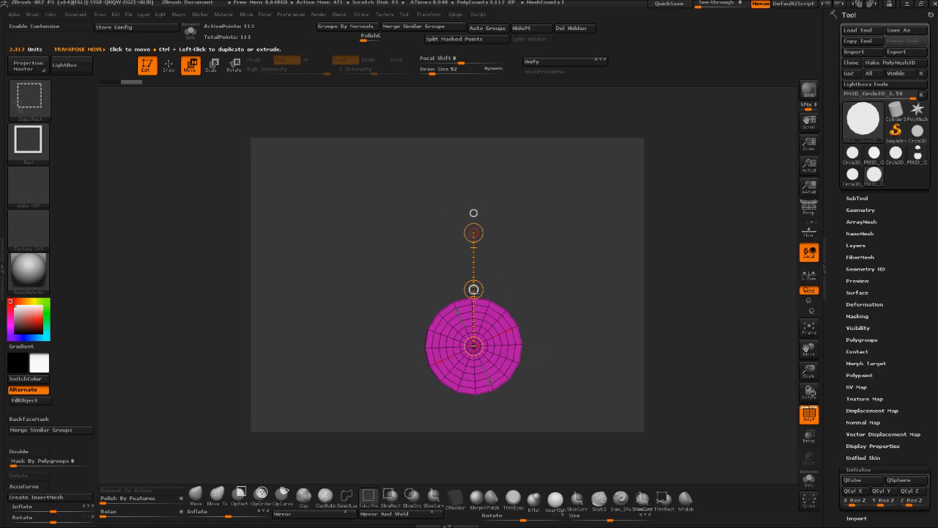
{"action": "left_click_drag", "start_coordinate": [474, 289], "coordinate": [467, 188], "text": "ctrl"}
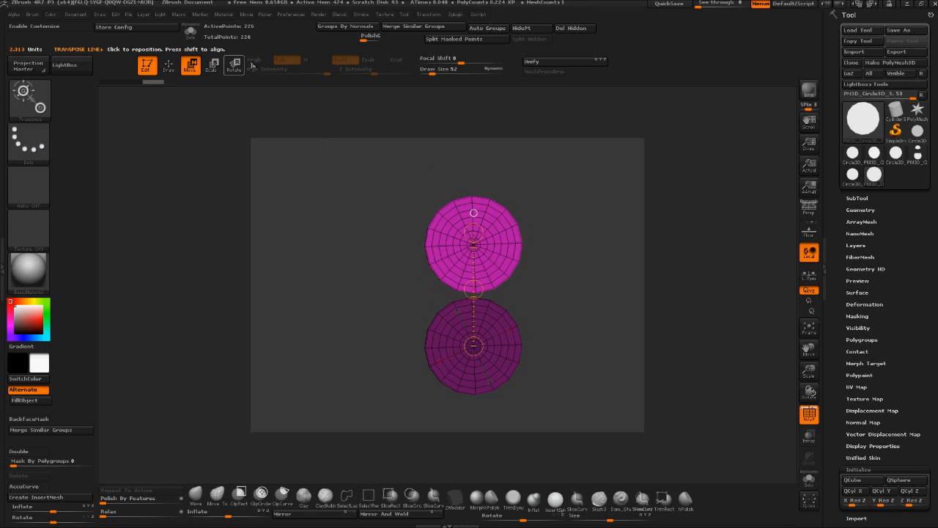
Scale the upper circle down uniformly to about 70 percent with the transpose line, and return to Draw mode
{"action": "left_click", "coordinate": [213, 64]}
{"action": "left_click_drag", "start_coordinate": [475, 242], "coordinate": [520, 243]}
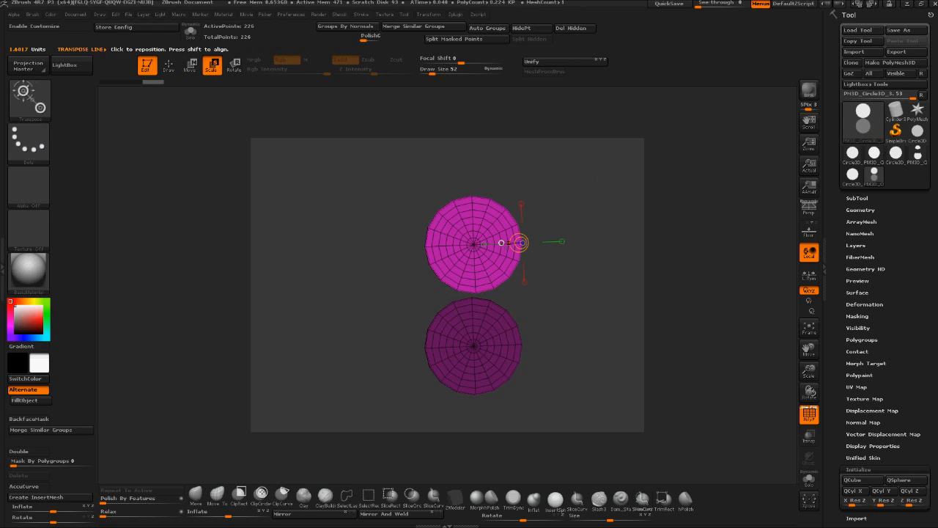
{"action": "left_click", "coordinate": [514, 244]}
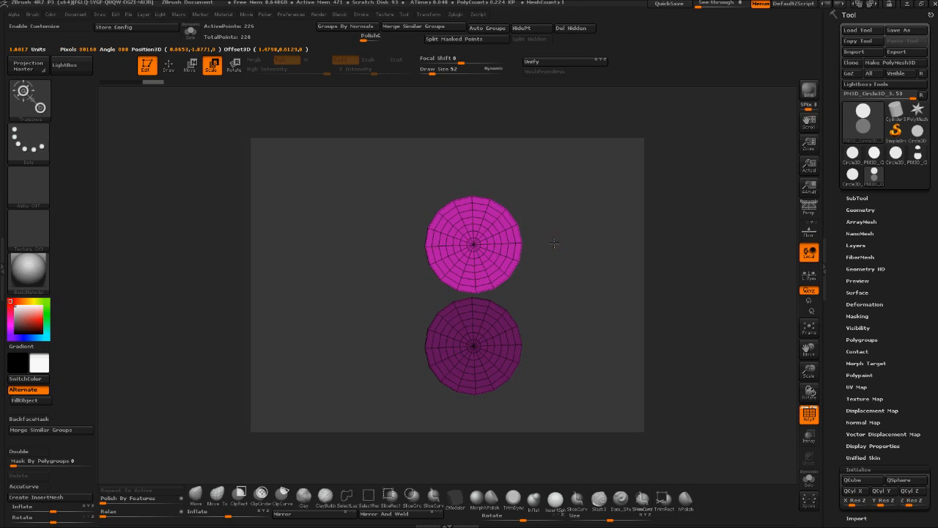
{"action": "left_click_drag", "start_coordinate": [543, 246], "coordinate": [553, 240]}
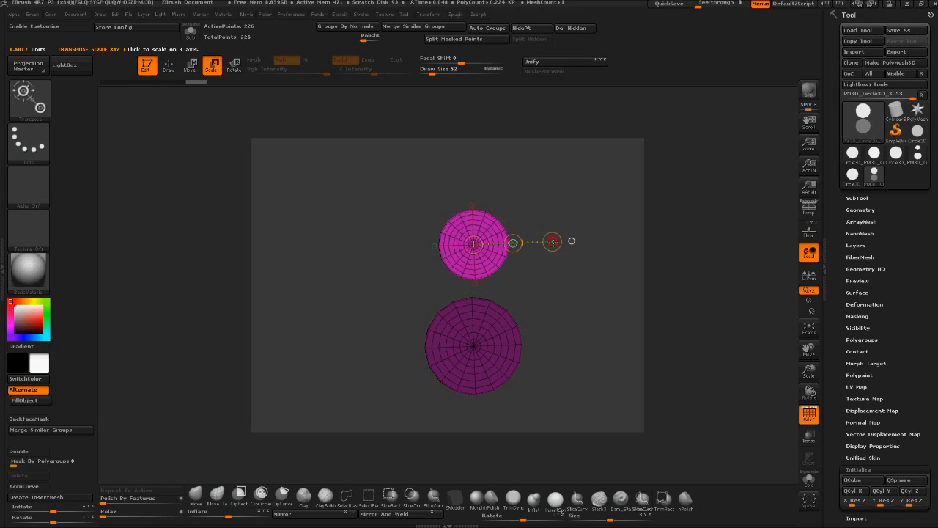
{"action": "key", "text": "w"}
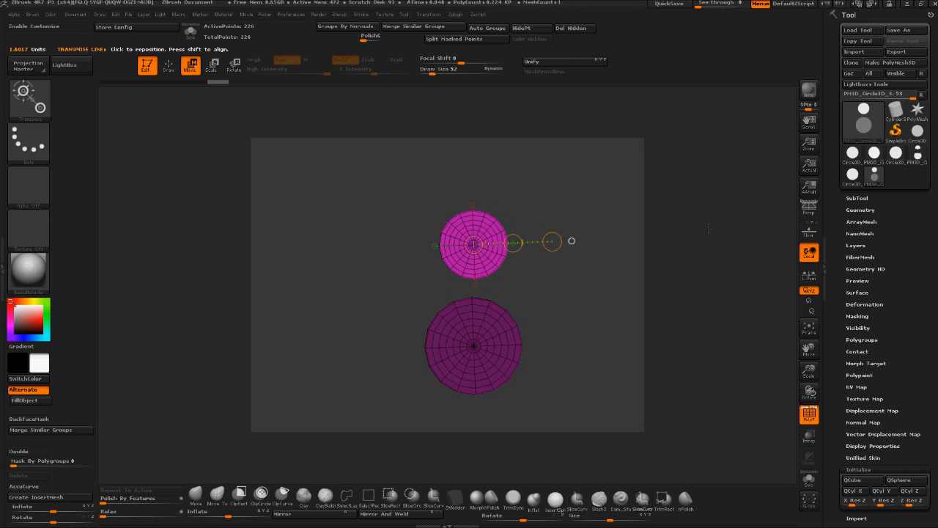
{"action": "key", "text": "q"}
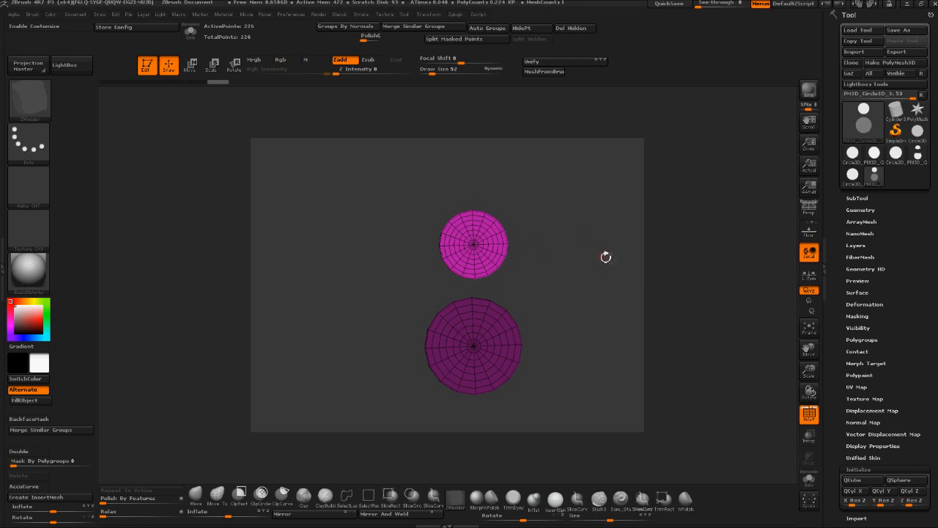
Delete the outer polygons on the facing sides of both circles with the ZModeler brush
{"action": "mouse_move", "coordinate": [570, 279]}
{"action": "left_mouse_down", "text": "alt"}
{"action": "mouse_move", "coordinate": [579, 292]}
{"action": "mouse_move", "coordinate": [585, 253]}
{"action": "mouse_move", "coordinate": [637, 330]}
{"action": "mouse_move", "coordinate": [624, 306]}
{"action": "left_mouse_up", "text": "alt"}
{"action": "key", "text": "b"}
{"action": "key", "text": "z"}
{"action": "key", "text": "m"}
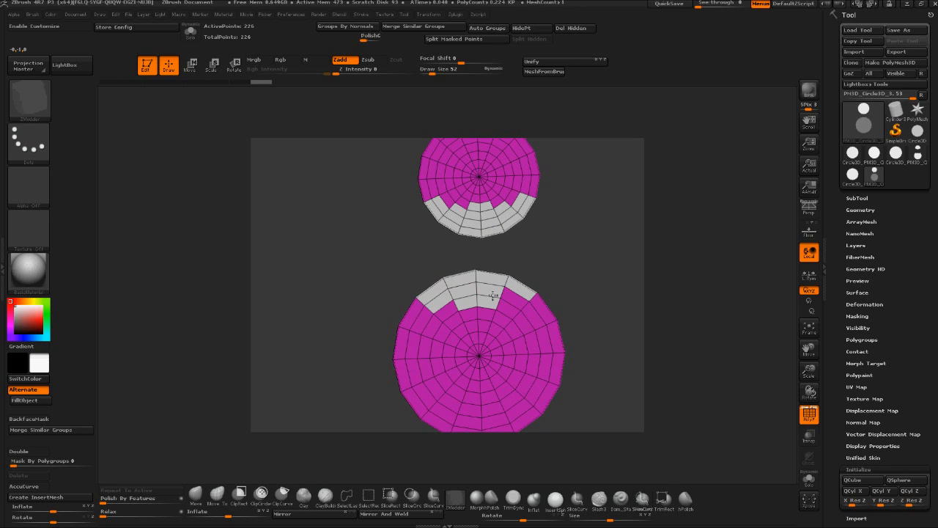
{"action": "left_click", "coordinate": [493, 229]}
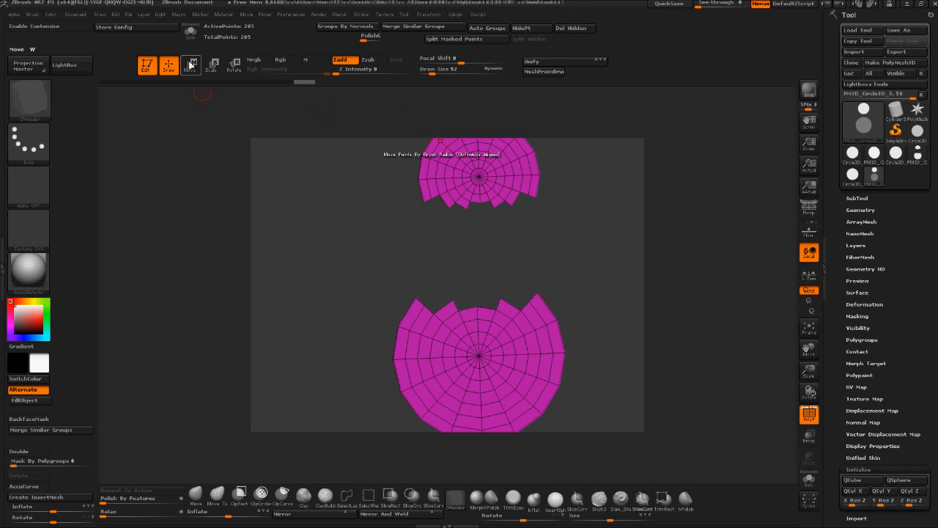
Assign a separate polygroup to each circle with Auto Groups
{"action": "left_click", "coordinate": [190, 65]}
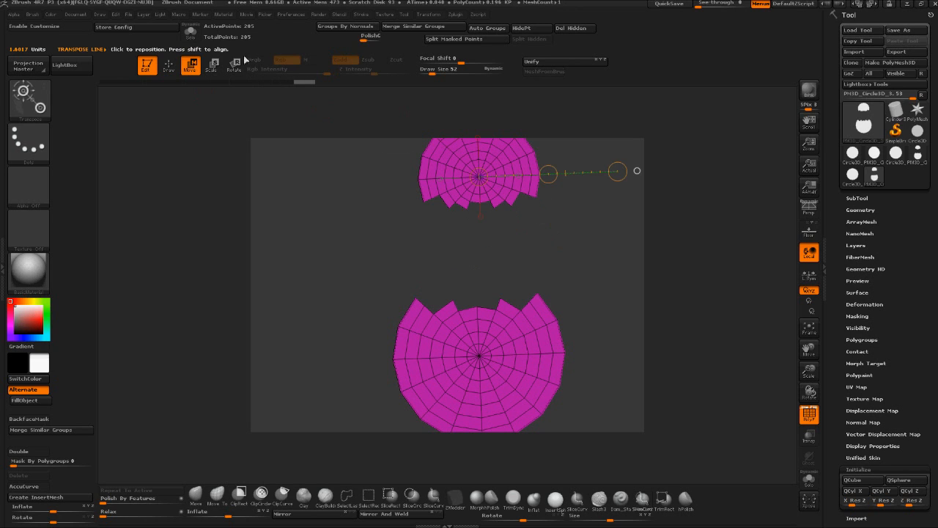
{"action": "left_click", "coordinate": [481, 215]}
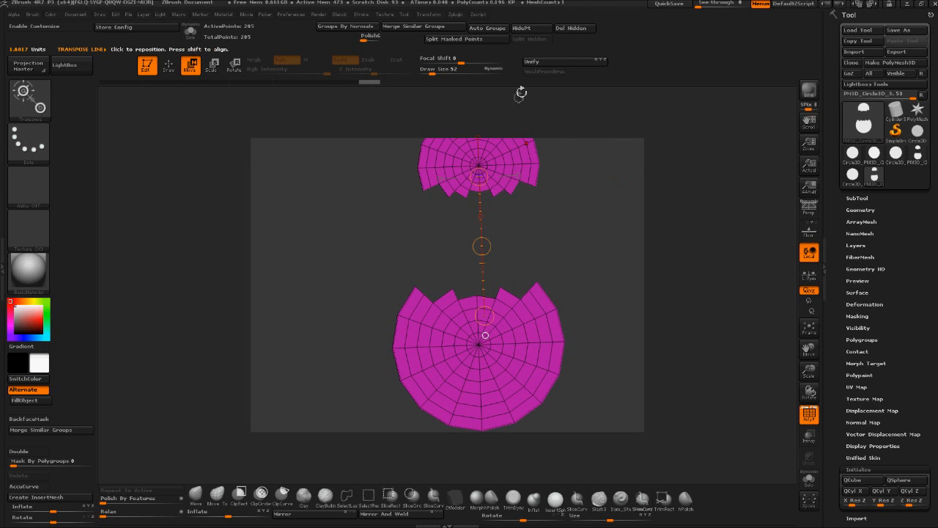
{"action": "left_click", "coordinate": [488, 28]}
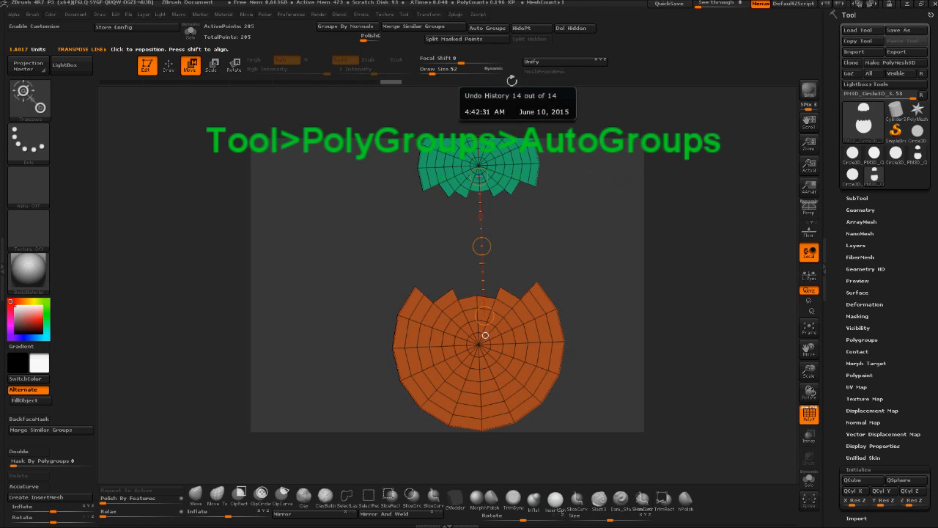
Mask the lower circle and move the upper circle down closer to it, then return to Draw mode
{"action": "left_click", "coordinate": [518, 341], "text": "ctrl"}
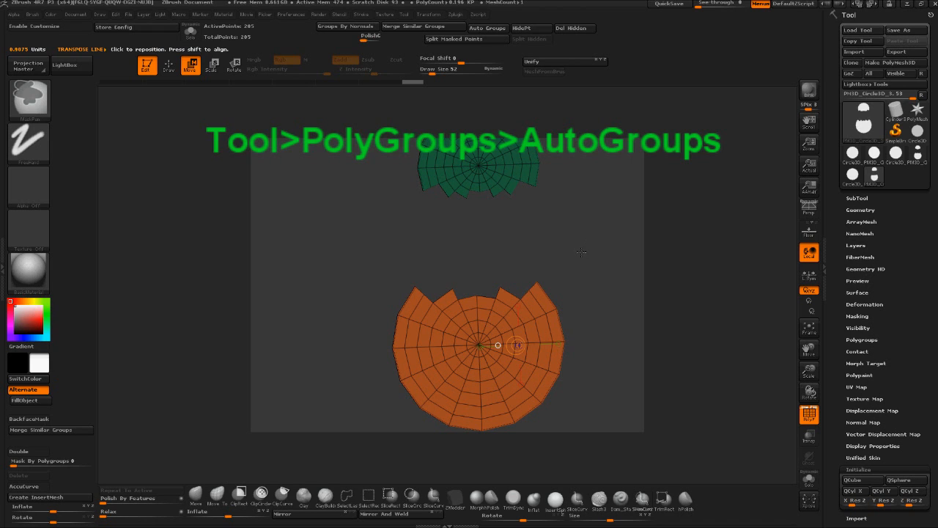
{"action": "left_click", "coordinate": [494, 164], "text": "ctrl"}
{"action": "left_click_drag", "start_coordinate": [480, 167], "coordinate": [482, 271]}
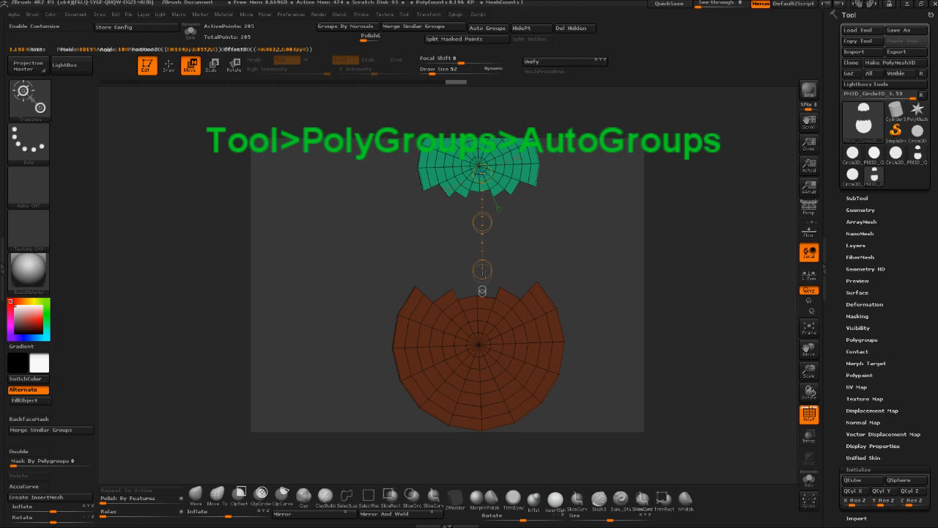
{"action": "left_click_drag", "start_coordinate": [483, 225], "coordinate": [498, 306]}
{"action": "key", "text": "q"}
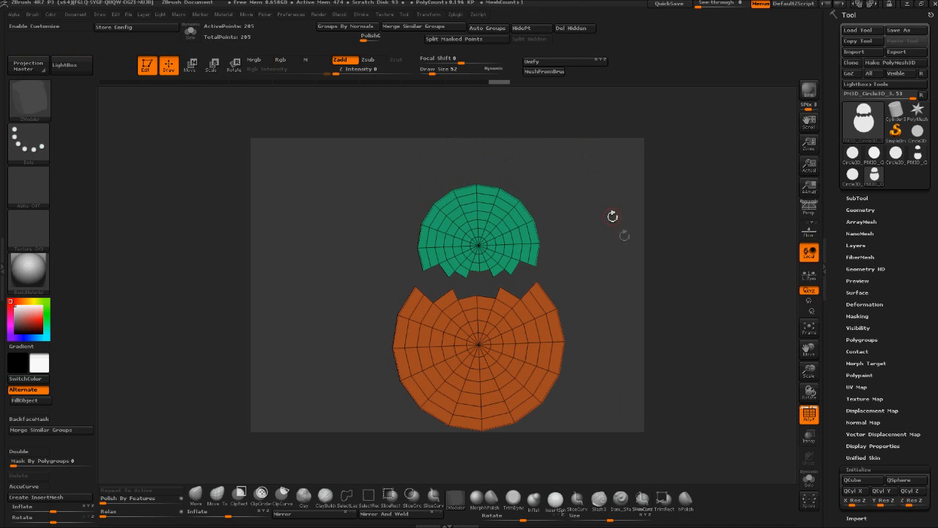
Bridge the central facing edges of the two circles using the ZModeler Bridge action with the Edges target
{"action": "key", "text": "space"}
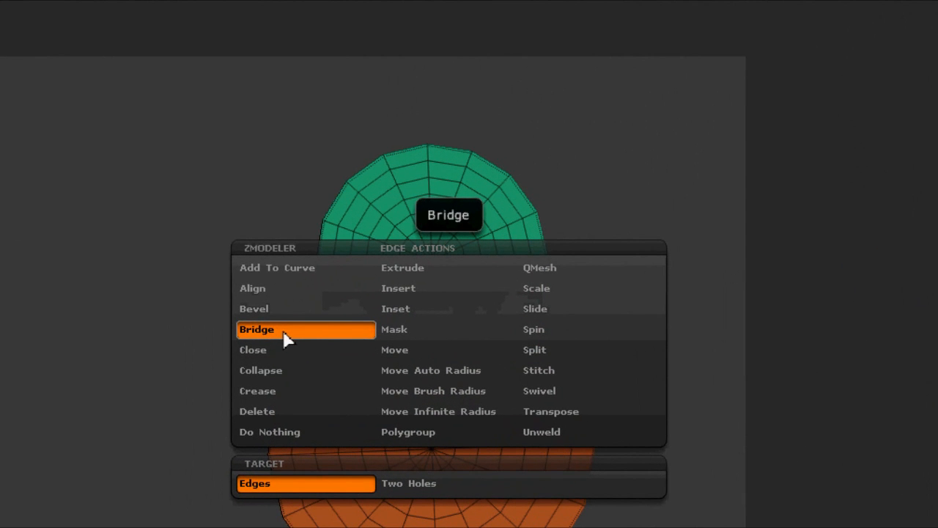
{"action": "left_click", "coordinate": [345, 483]}
{"action": "left_click", "coordinate": [449, 354]}
{"action": "left_click", "coordinate": [432, 310]}
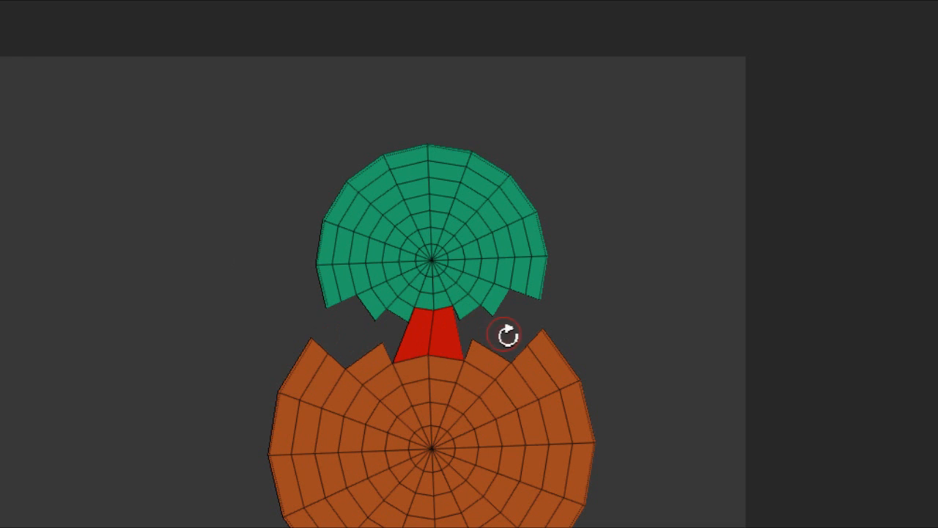
Stitch the protruding points beside the bridge to their neighbouring points on both circles with Stitch Two Points
{"action": "key", "text": "space"}
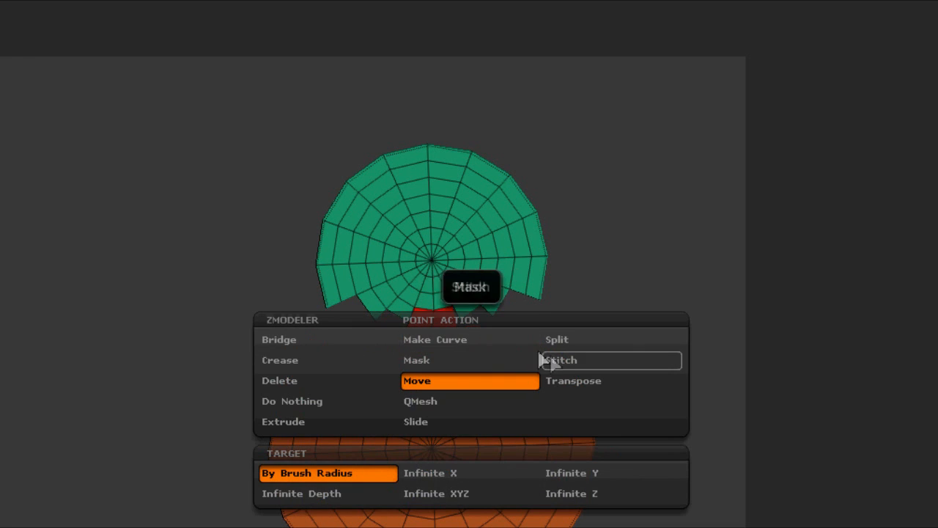
{"action": "left_click", "coordinate": [576, 364]}
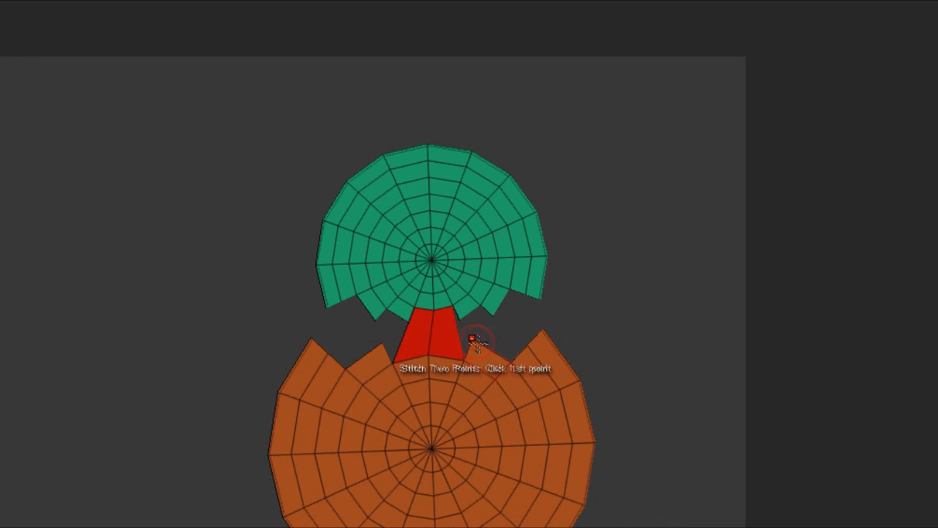
{"action": "left_click", "coordinate": [473, 339]}
{"action": "left_click", "coordinate": [465, 360]}
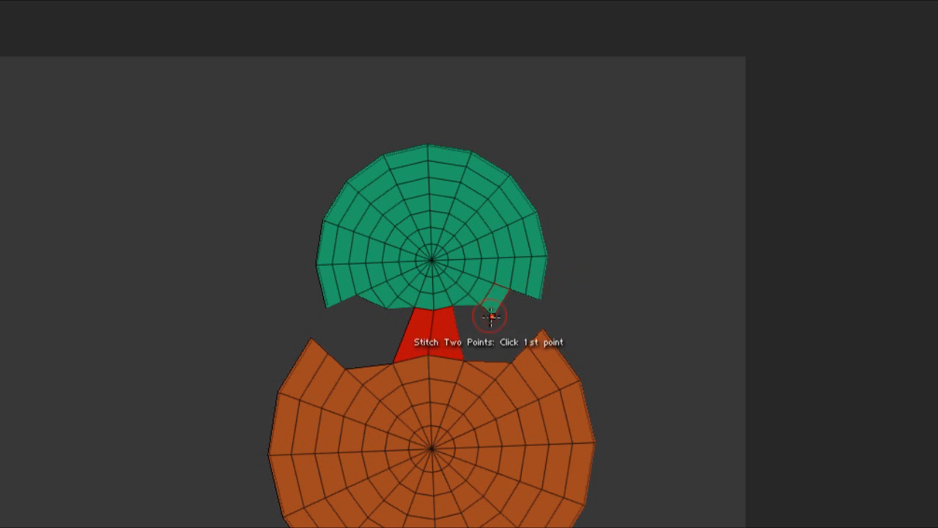
{"action": "left_click", "coordinate": [481, 303]}
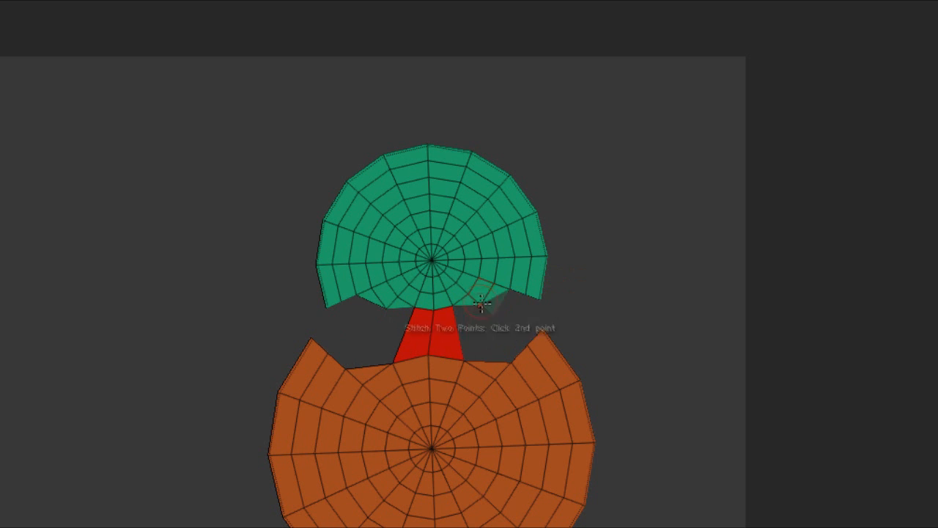
Bridge the remaining facing edges on both sides of the central bridge to widen the neck between the circles
{"action": "left_click", "coordinate": [370, 365]}
{"action": "left_click", "coordinate": [402, 309]}
{"action": "left_click", "coordinate": [467, 306]}
{"action": "left_click", "coordinate": [483, 362]}
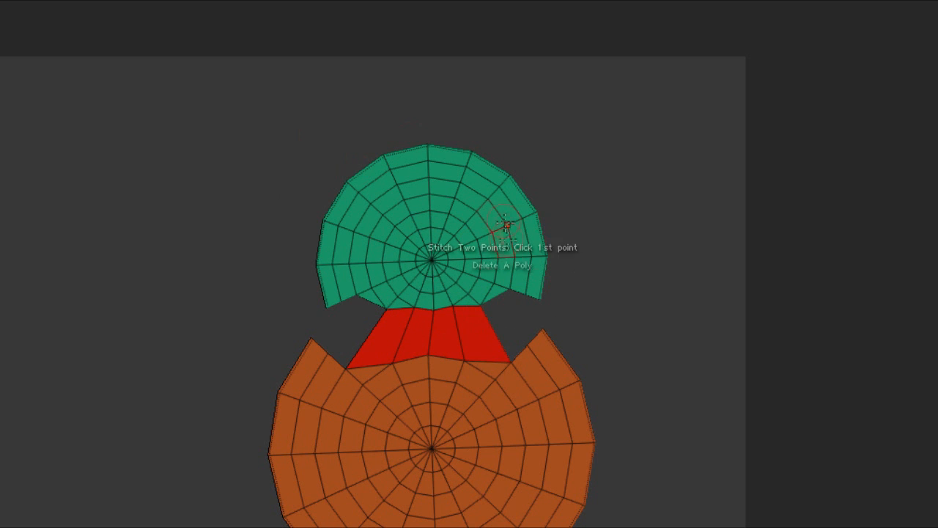
{"action": "left_click", "coordinate": [371, 302]}
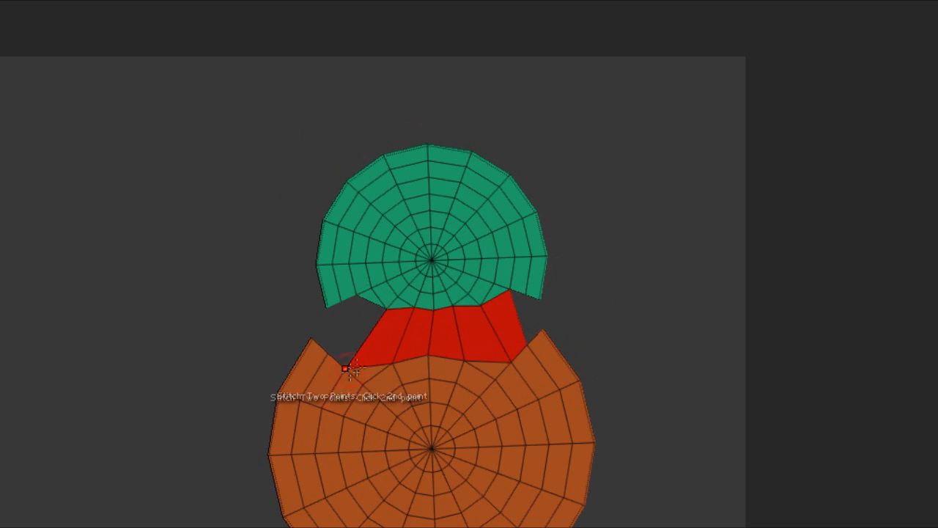
{"action": "left_click", "coordinate": [338, 361]}
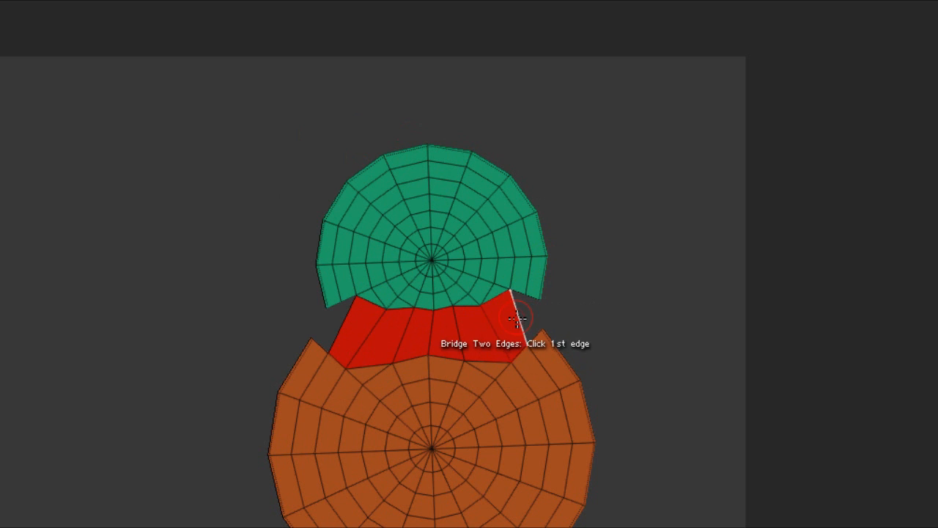
Insert an edge loop across the middle of the bridge and assign the whole mesh to one polygroup
{"action": "key", "text": "space"}
{"action": "left_click", "coordinate": [484, 310]}
{"action": "left_click", "coordinate": [522, 316]}
{"action": "key", "text": "ctrl+w"}
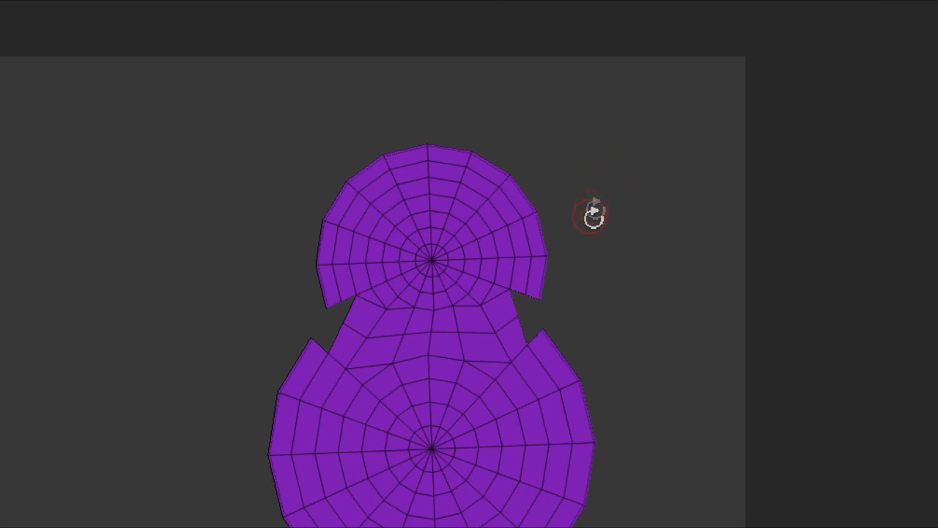
Bridge the inner edges of the notches on both sides of the neck to start filling the gaps beneath the upper circle
{"action": "key", "text": "space"}
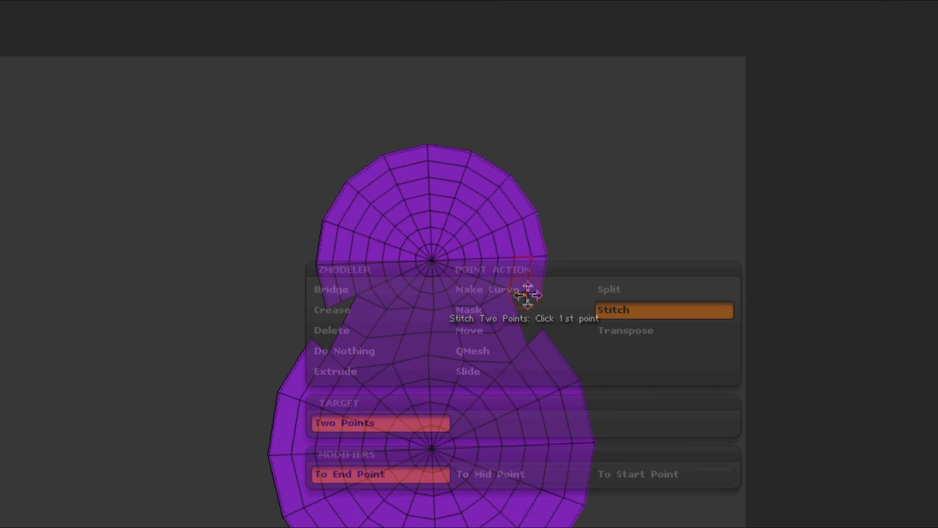
{"action": "left_click", "coordinate": [394, 350]}
{"action": "left_click", "coordinate": [519, 296]}
{"action": "left_click", "coordinate": [516, 309]}
{"action": "left_click", "coordinate": [348, 301]}
{"action": "left_click", "coordinate": [351, 317]}
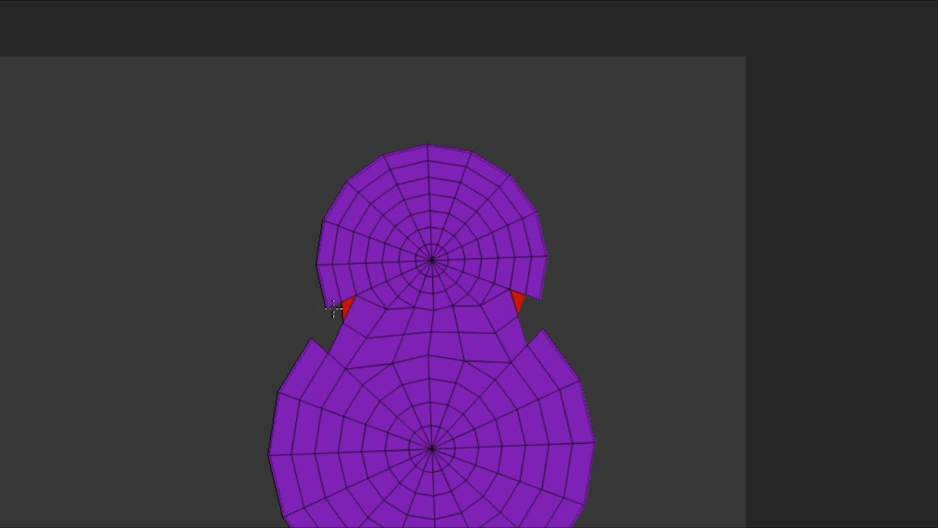
Bridge the outer edges of both side notches to close the silhouette, and assign the whole mesh to one polygroup
{"action": "left_click", "coordinate": [538, 314]}
{"action": "left_click", "coordinate": [530, 325]}
{"action": "left_click", "coordinate": [339, 317]}
{"action": "left_click", "coordinate": [326, 338]}
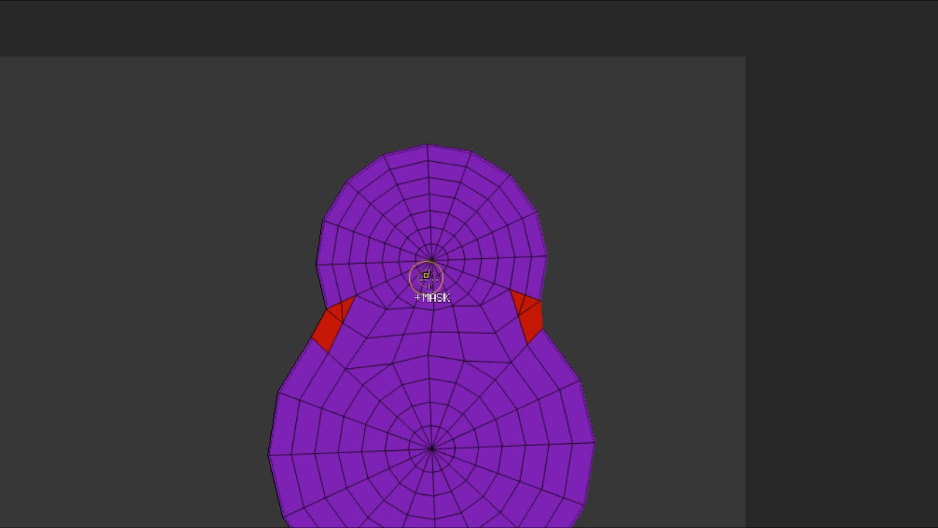
{"action": "key", "text": "ctrl+w"}
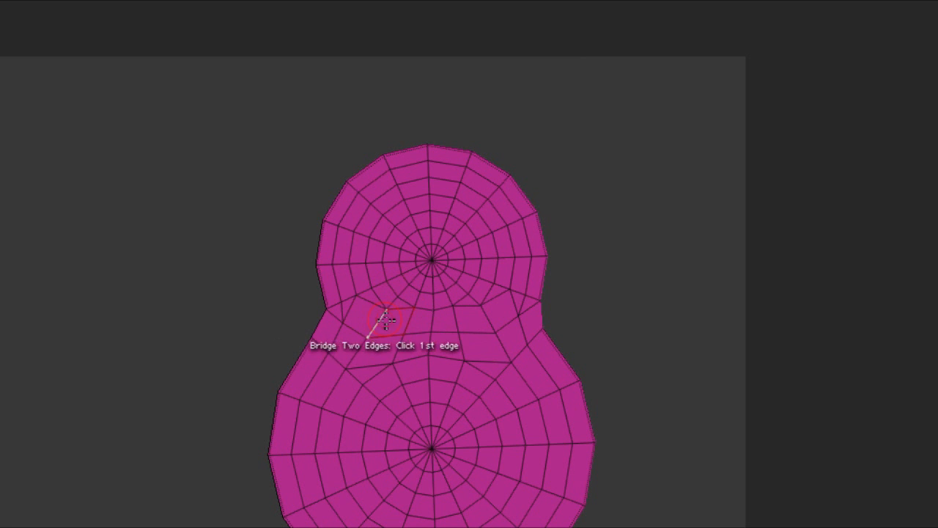
Connect opposite points across the neck polygons with the Bridge point action and the Two Points target to reroute the edges
{"action": "key", "text": "space"}
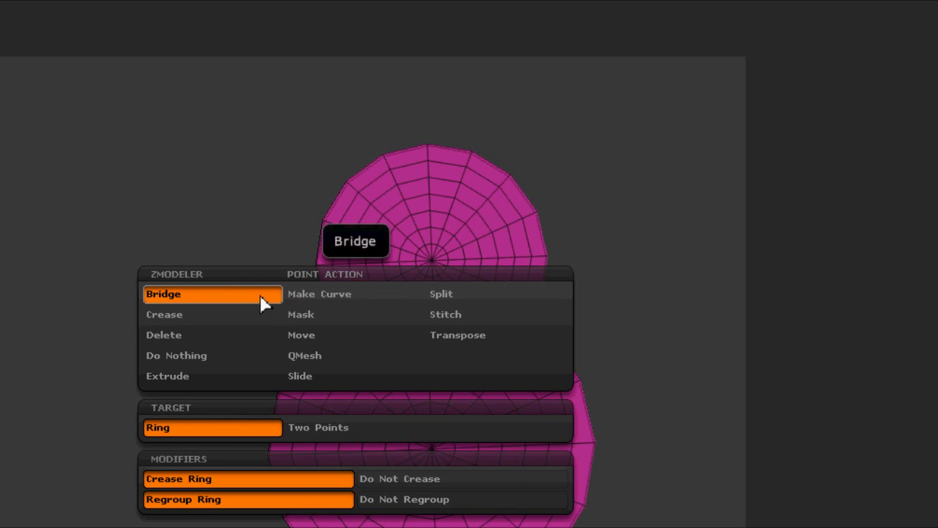
{"action": "left_click", "coordinate": [304, 429]}
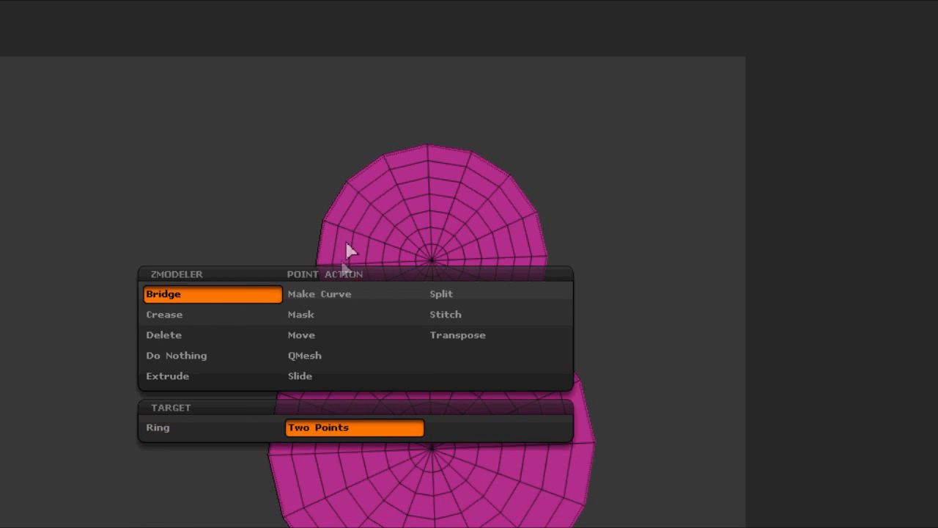
{"action": "left_click", "coordinate": [480, 306]}
{"action": "left_click", "coordinate": [496, 332]}
{"action": "left_click", "coordinate": [387, 309]}
{"action": "left_click", "coordinate": [405, 335]}
{"action": "left_click", "coordinate": [480, 306]}
{"action": "left_click", "coordinate": [459, 332]}
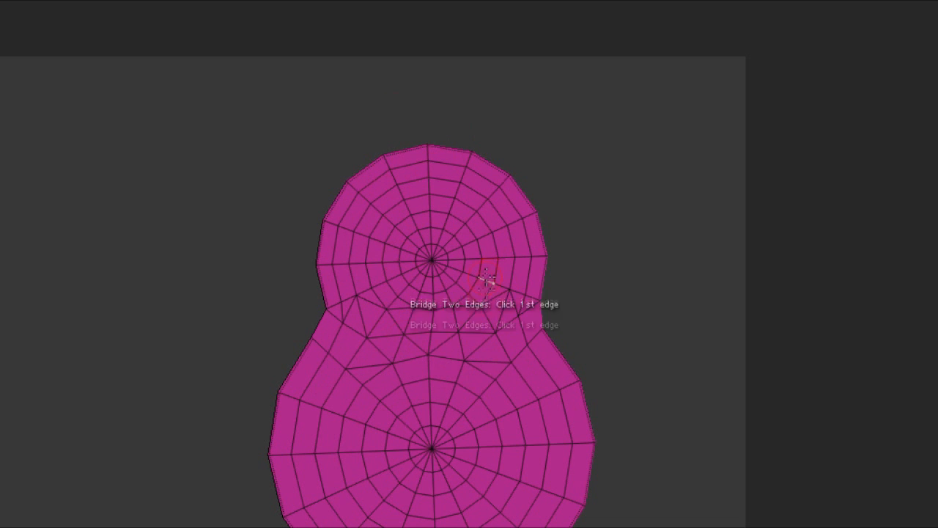
Delete the superfluous edges around the neck with the Delete edge action to clean up the polygon flow
{"action": "key", "text": "space"}
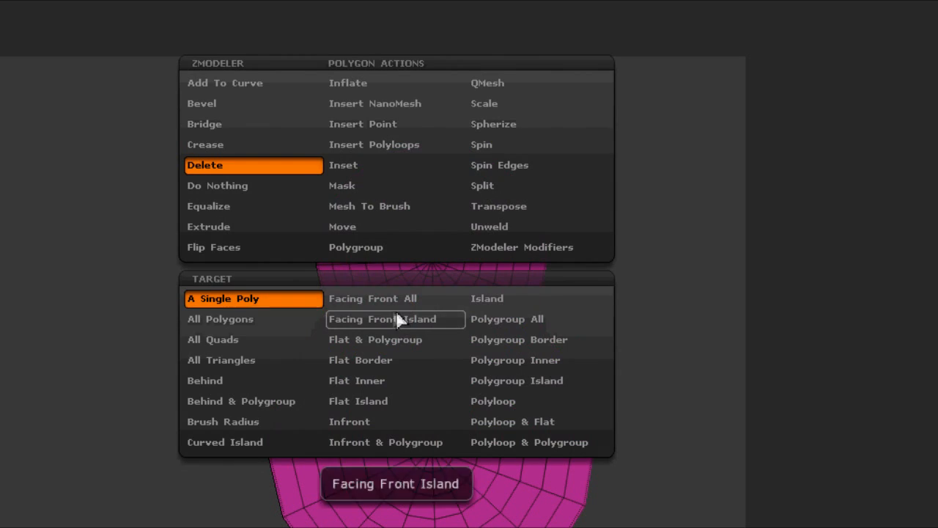
{"action": "key", "text": "space"}
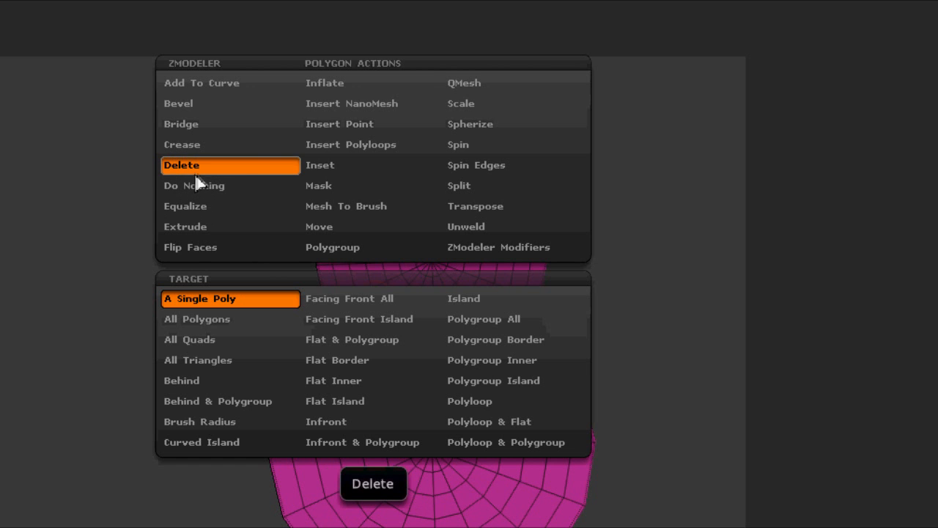
{"action": "key", "text": "space"}
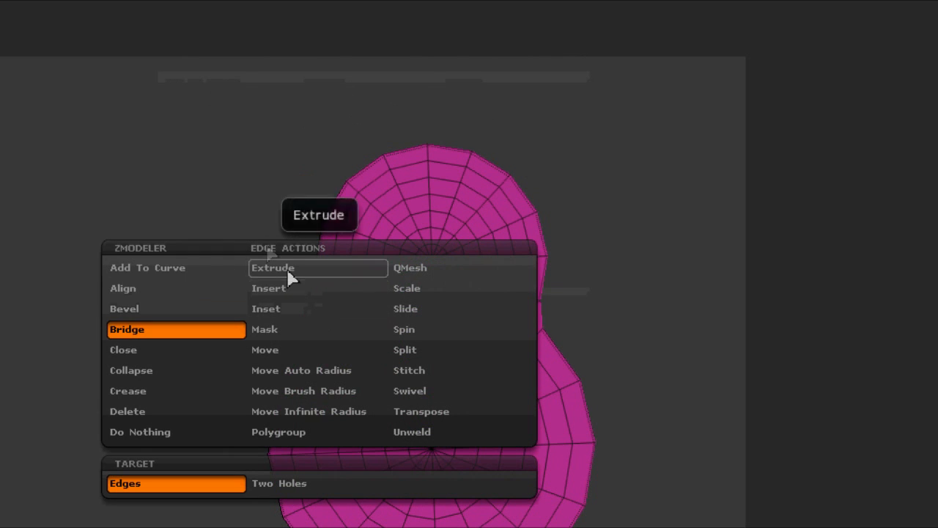
{"action": "left_click", "coordinate": [142, 411]}
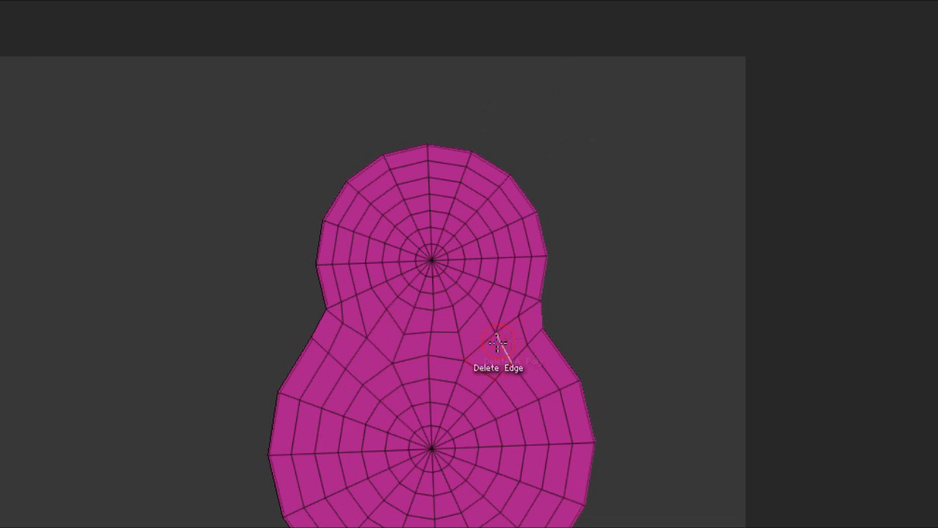
Try to stitch two neighbouring points at the outer right side of the neck with Stitch Two Points
{"action": "key", "text": "space"}
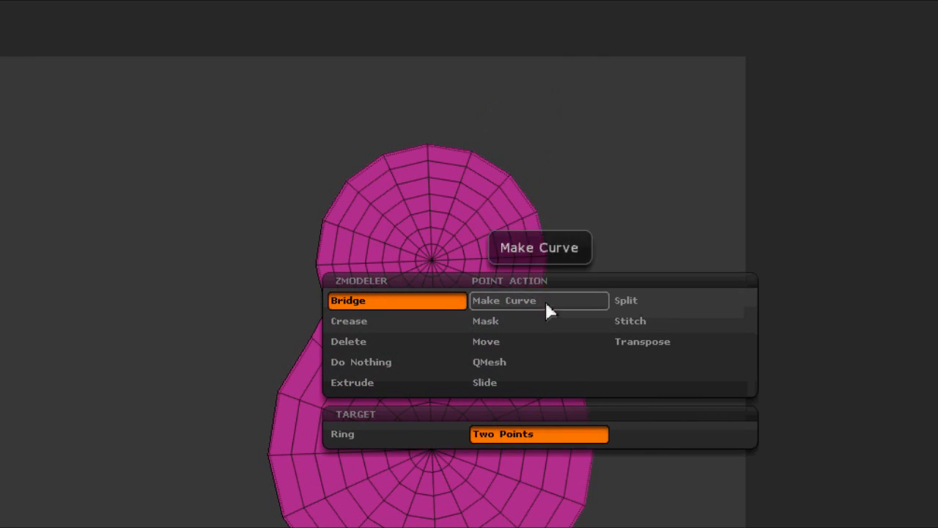
{"action": "left_click", "coordinate": [632, 323]}
{"action": "left_click", "coordinate": [523, 298]}
{"action": "left_click", "coordinate": [544, 300]}
{"action": "key", "text": "space"}
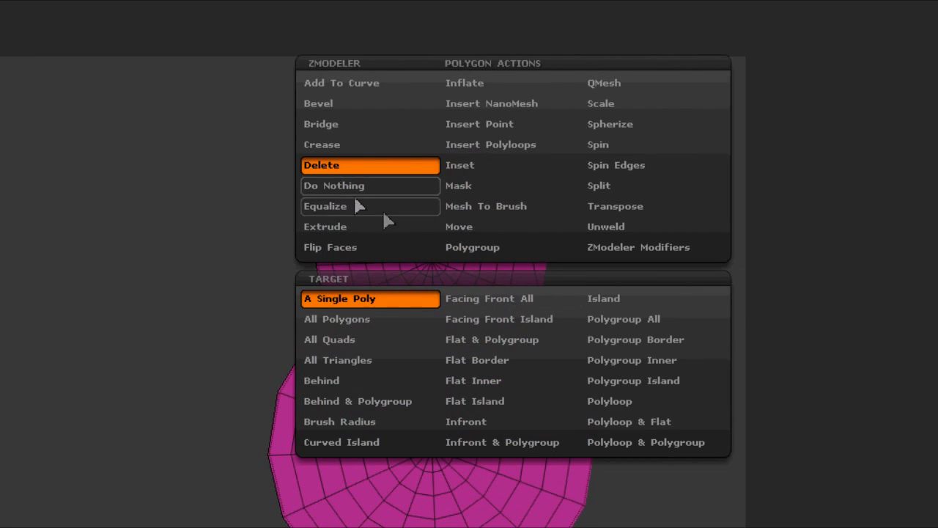
{"action": "left_click", "coordinate": [326, 184]}
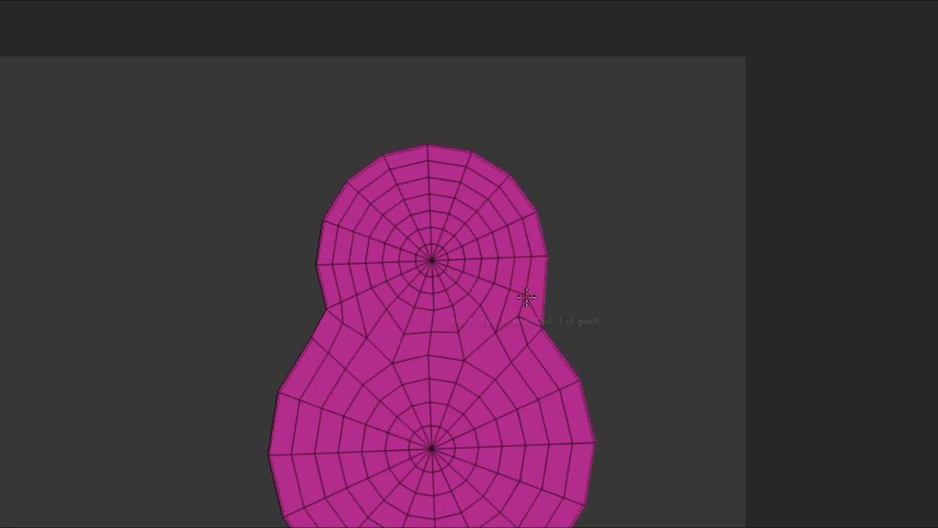
{"action": "key", "text": "space"}
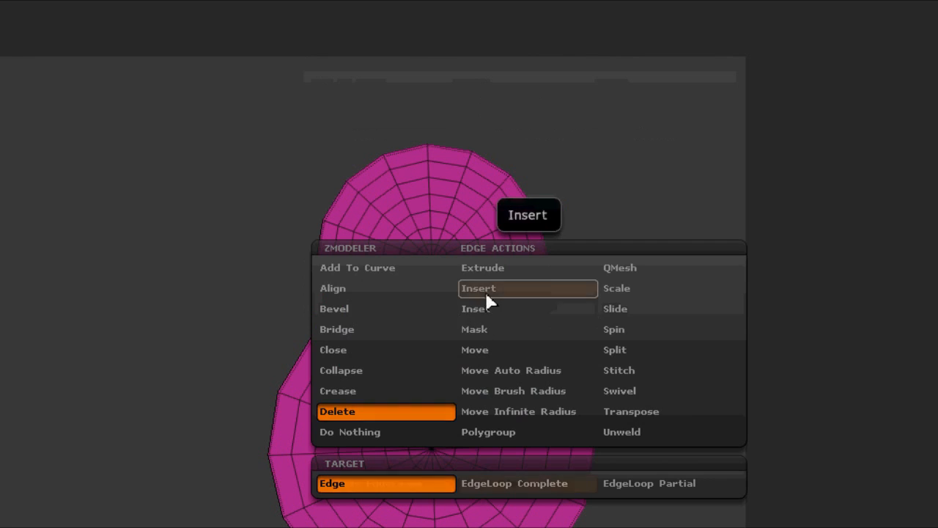
{"action": "left_click", "coordinate": [485, 290]}
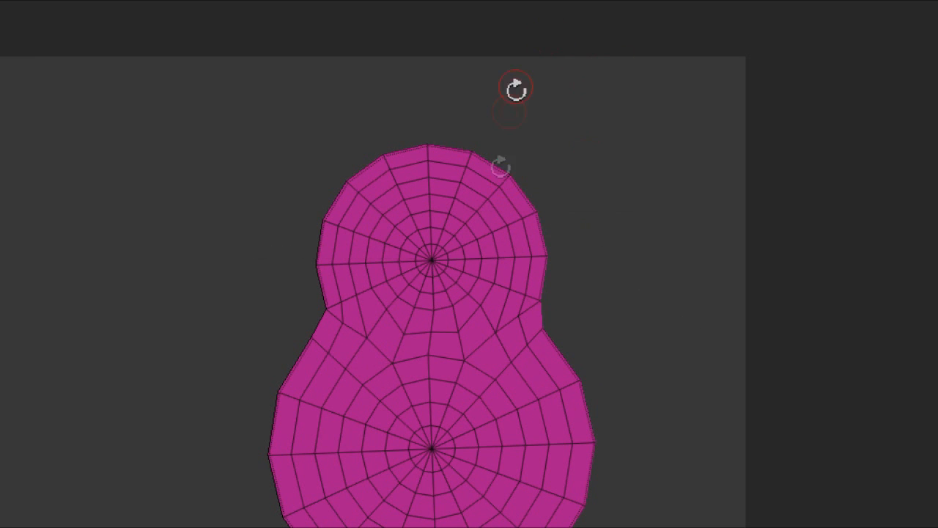
Assign a polygon ring around the upper circle's centre to its own polygroup using the Polygroup action with the Polyloop target
{"action": "left_click_drag", "start_coordinate": [712, 250], "coordinate": [691, 316], "text": "alt"}
{"action": "key", "text": "space"}
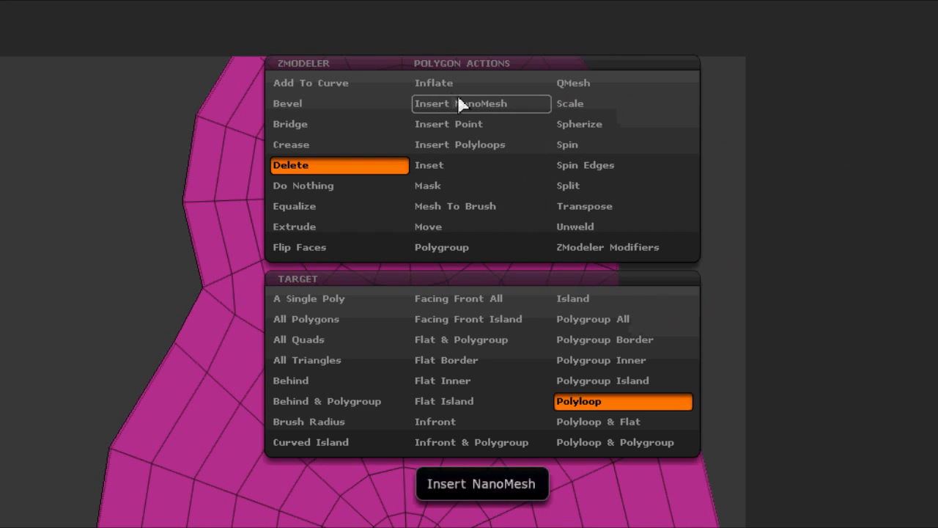
{"action": "left_click", "coordinate": [456, 247]}
{"action": "left_click", "coordinate": [583, 403]}
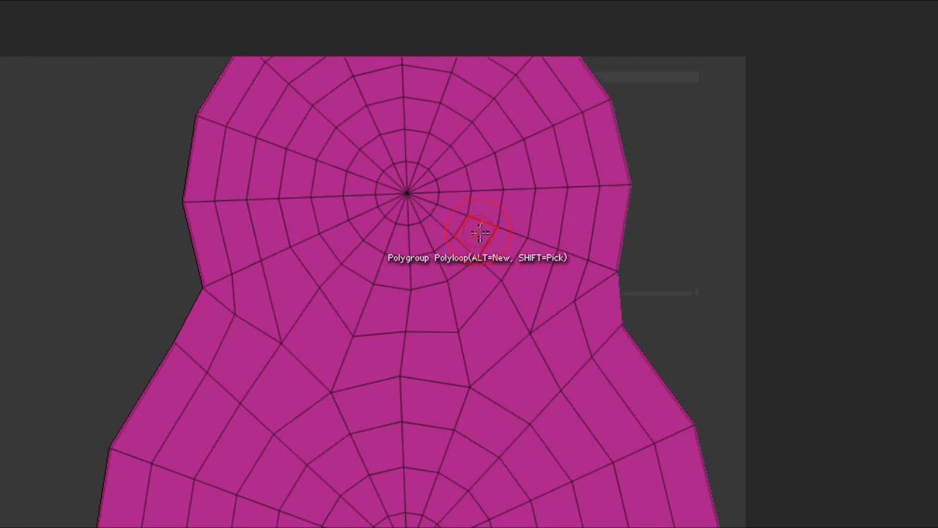
{"action": "left_click", "coordinate": [483, 234]}
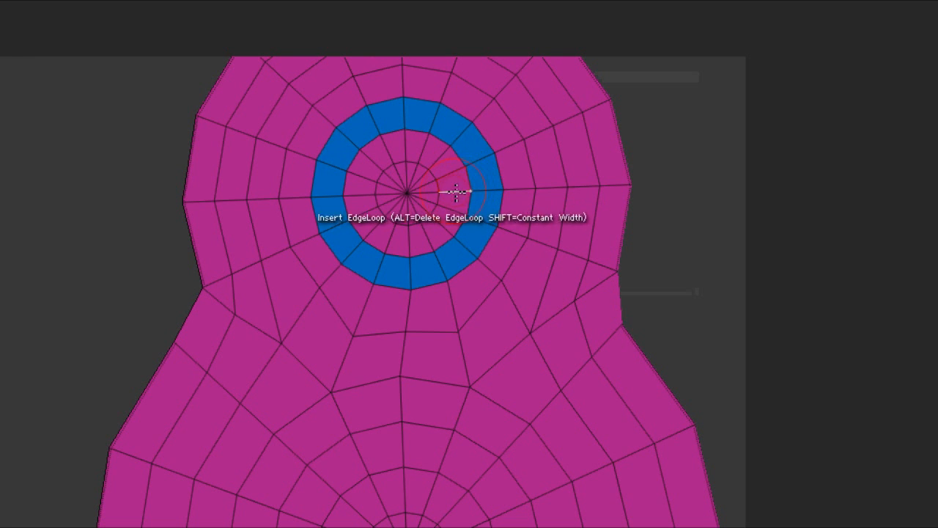
Add all polygons inside the blue ring to its polygroup, and set the Polygroup action's target to Polygroup Island
{"action": "left_click_drag", "start_coordinate": [455, 200], "coordinate": [389, 172], "text": "alt"}
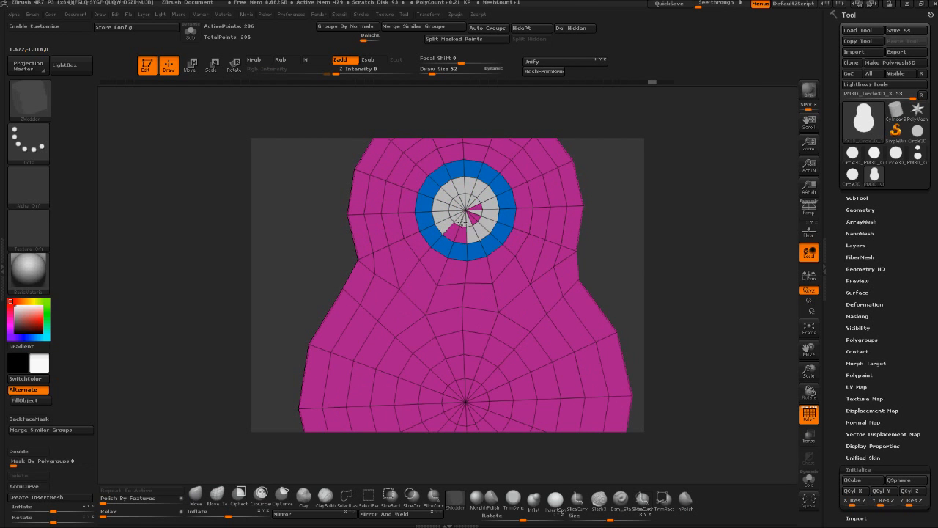
{"action": "left_click_drag", "start_coordinate": [462, 223], "coordinate": [475, 217], "text": "alt"}
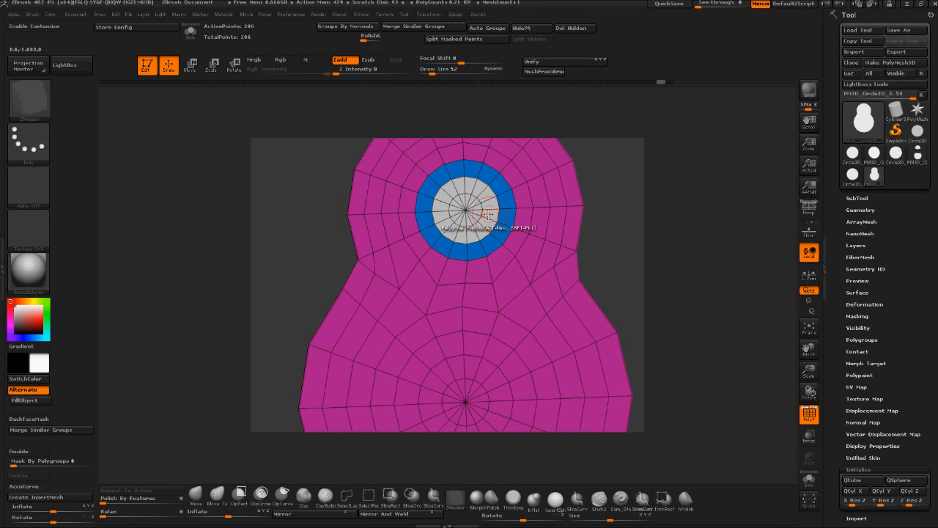
{"action": "key", "text": "space"}
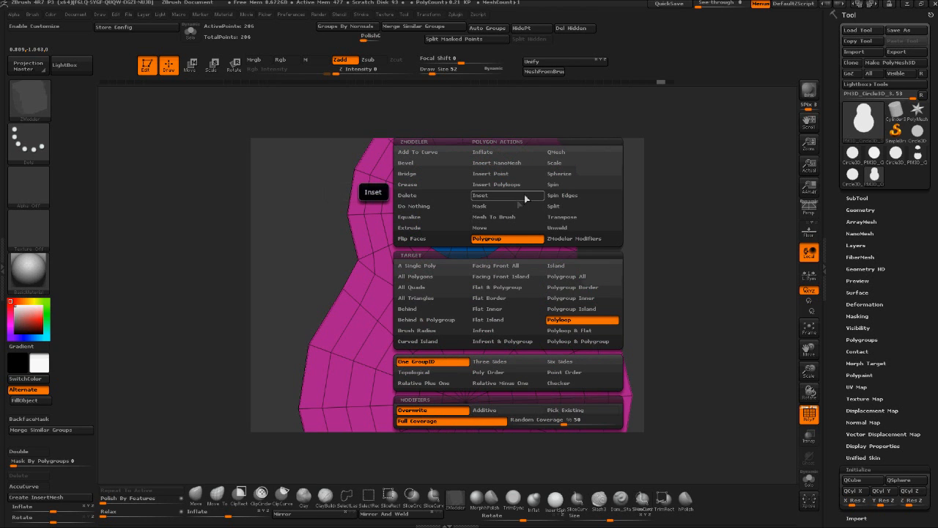
{"action": "left_click", "coordinate": [572, 309]}
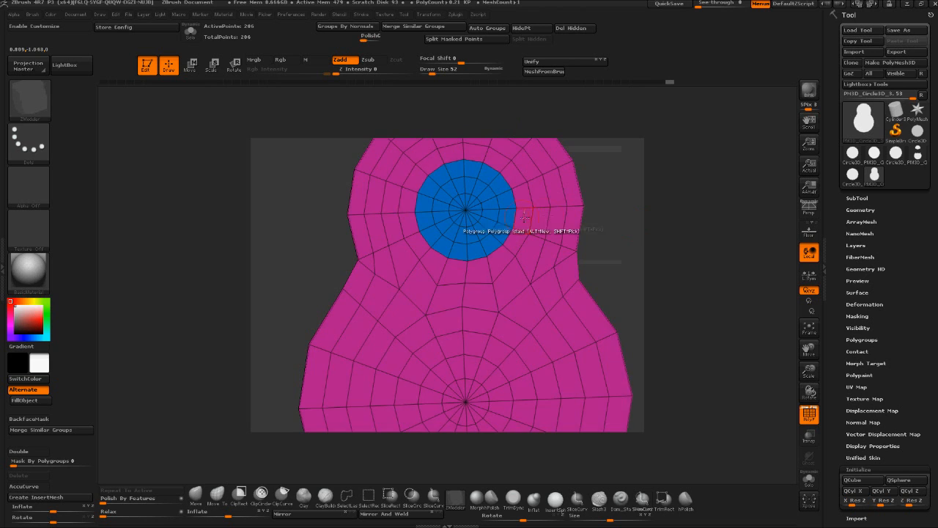
Push the blue disc inward using QMesh with the Polygroup Island target
{"action": "key", "text": "space"}
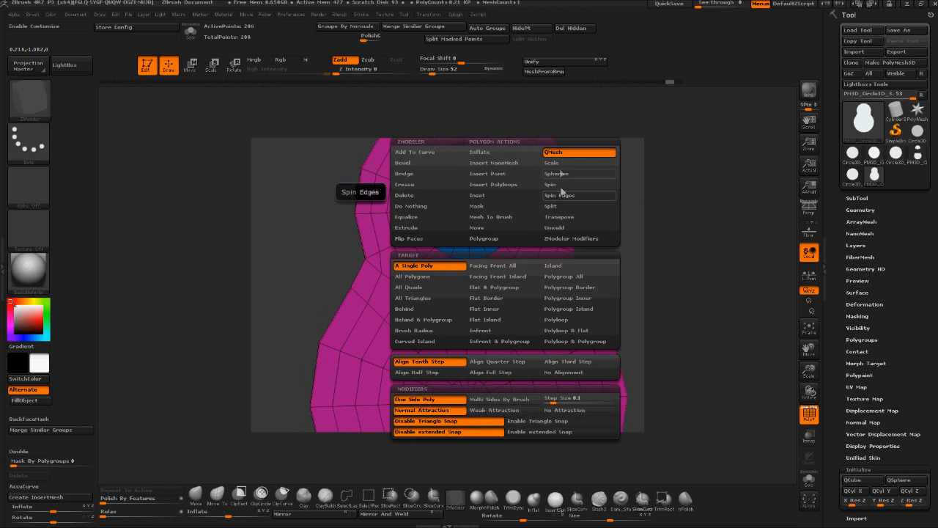
{"action": "left_click", "coordinate": [571, 311]}
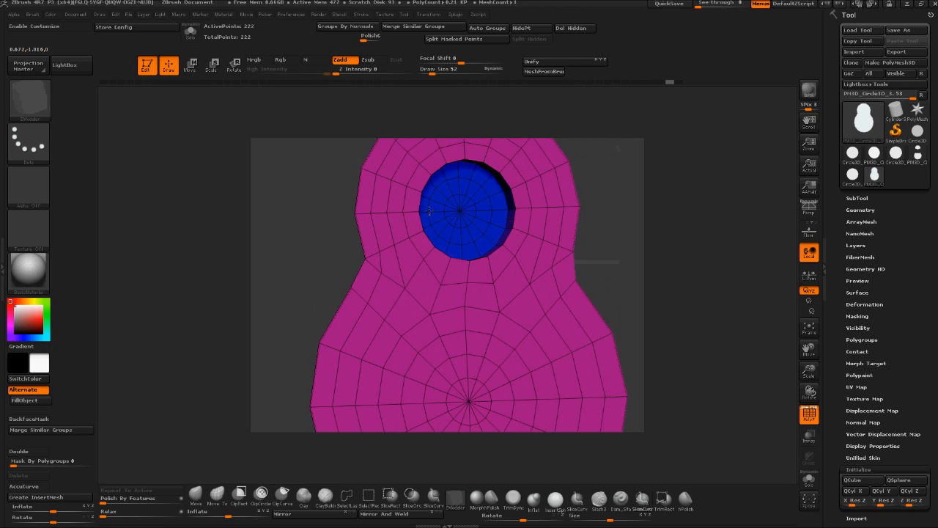
{"action": "right_click_drag", "start_coordinate": [440, 214], "coordinate": [480, 217]}
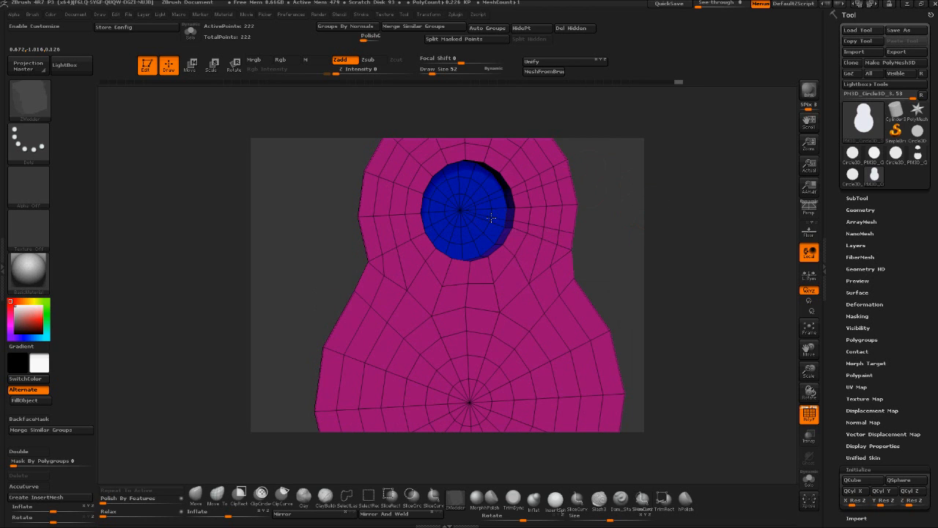
{"action": "left_click_drag", "start_coordinate": [499, 218], "coordinate": [501, 220]}
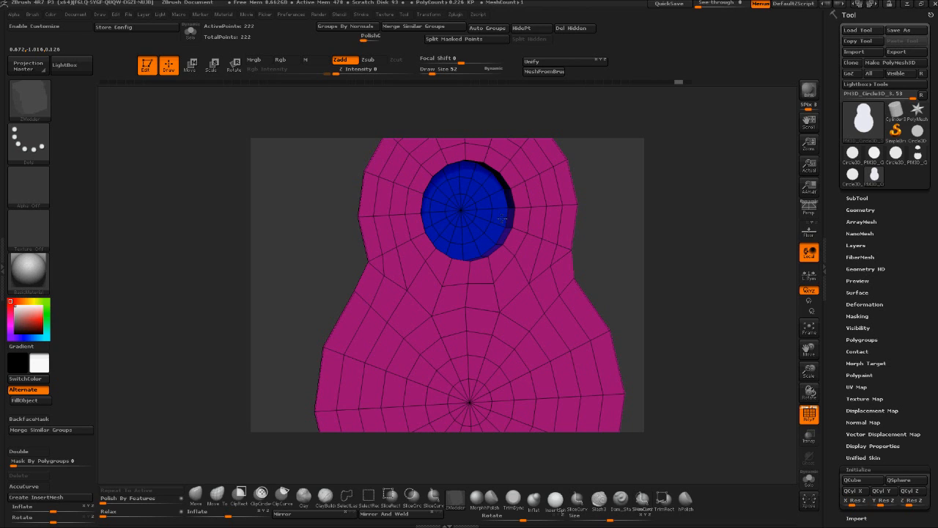
Move the blue disc in and out with QMesh and leave it as a shallow recess
{"action": "key", "text": "shift"}
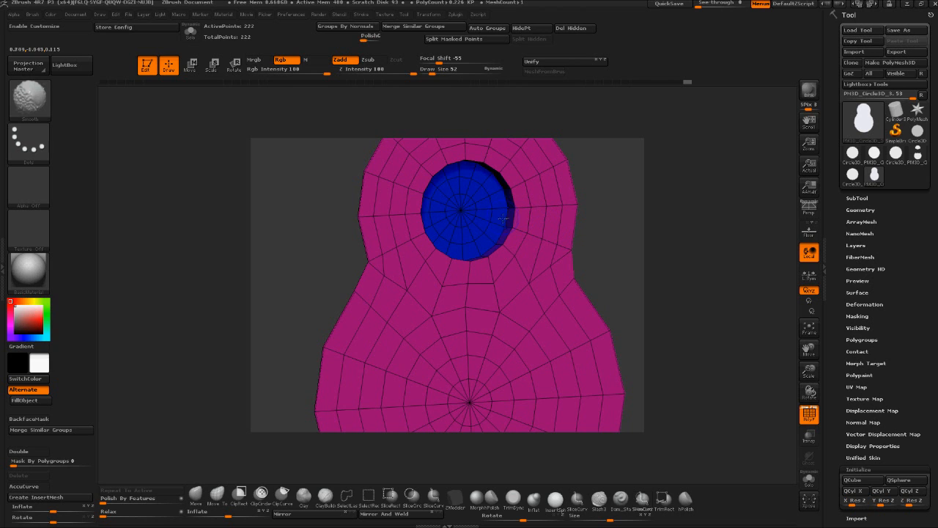
{"action": "left_click_drag", "start_coordinate": [623, 225], "coordinate": [484, 217]}
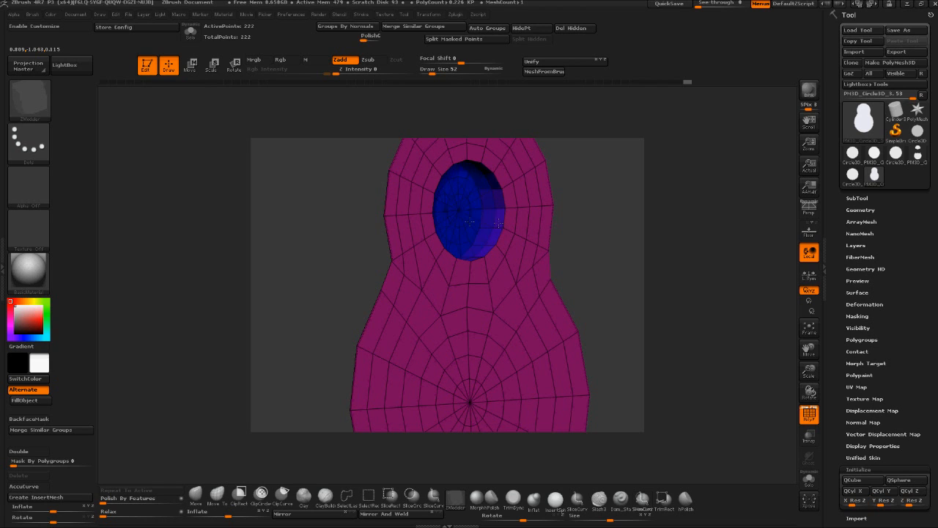
{"action": "left_click_drag", "start_coordinate": [470, 222], "coordinate": [475, 229], "text": "shift"}
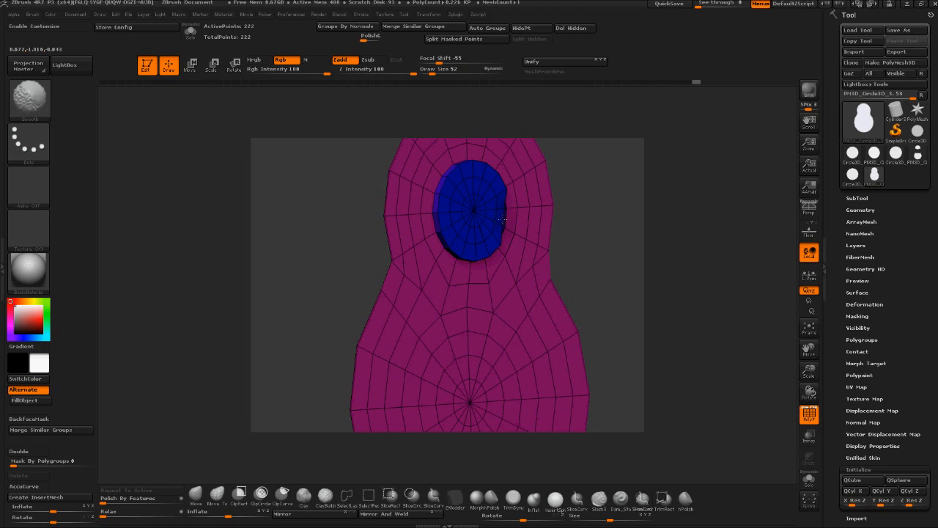
{"action": "mouse_move", "coordinate": [478, 204]}
{"action": "left_mouse_down"}
{"action": "mouse_move", "coordinate": [536, 204]}
{"action": "mouse_move", "coordinate": [497, 215]}
{"action": "left_mouse_up"}
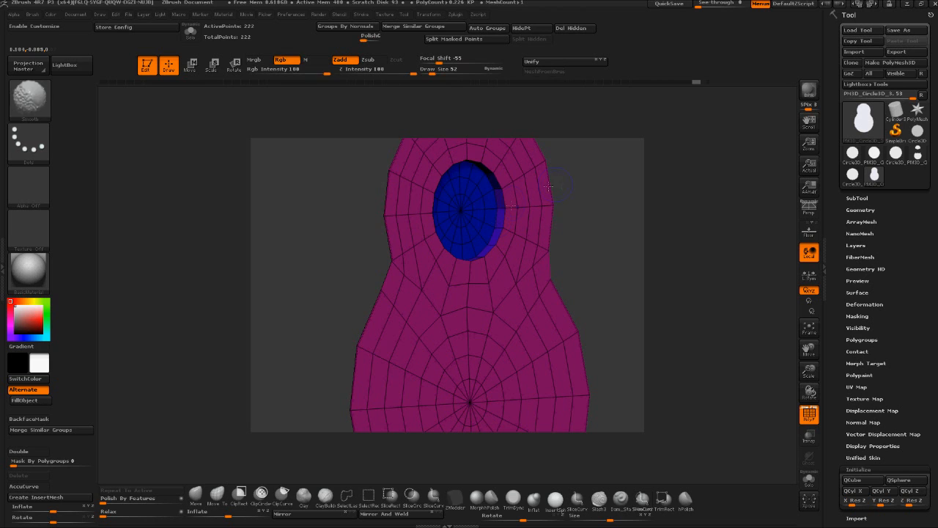
{"action": "left_click_drag", "start_coordinate": [611, 203], "coordinate": [606, 204]}
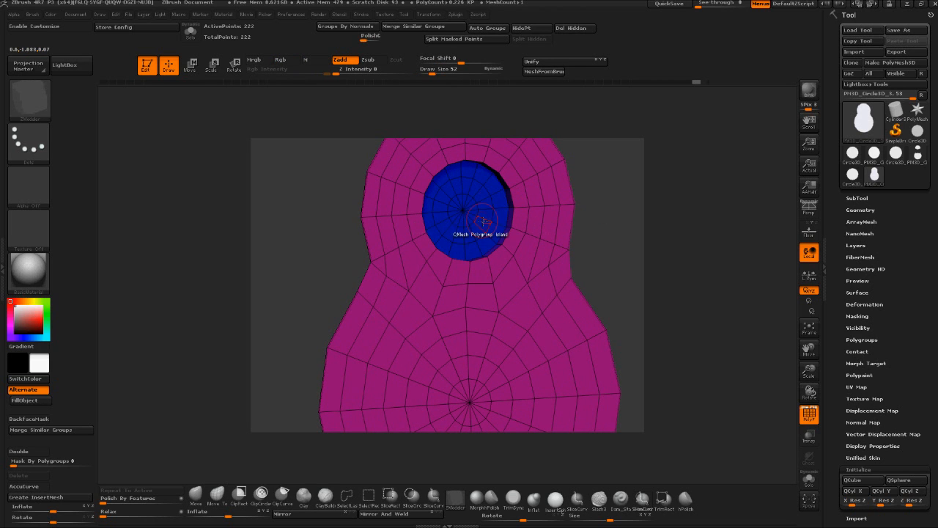
Delete the recessed blue disc with the Delete action and the Polygroup Island target to open a hole in the upper circle
{"action": "key", "text": "space"}
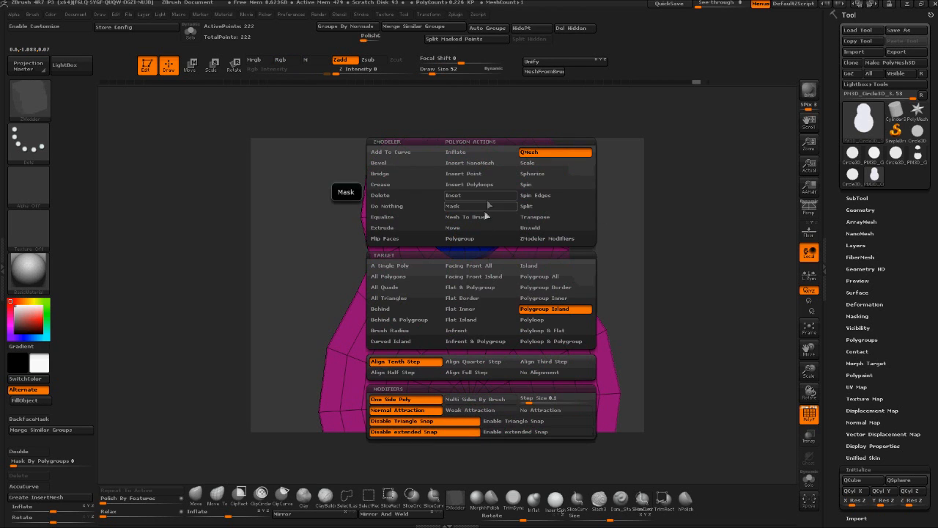
{"action": "left_click", "coordinate": [391, 196]}
{"action": "left_click", "coordinate": [544, 310]}
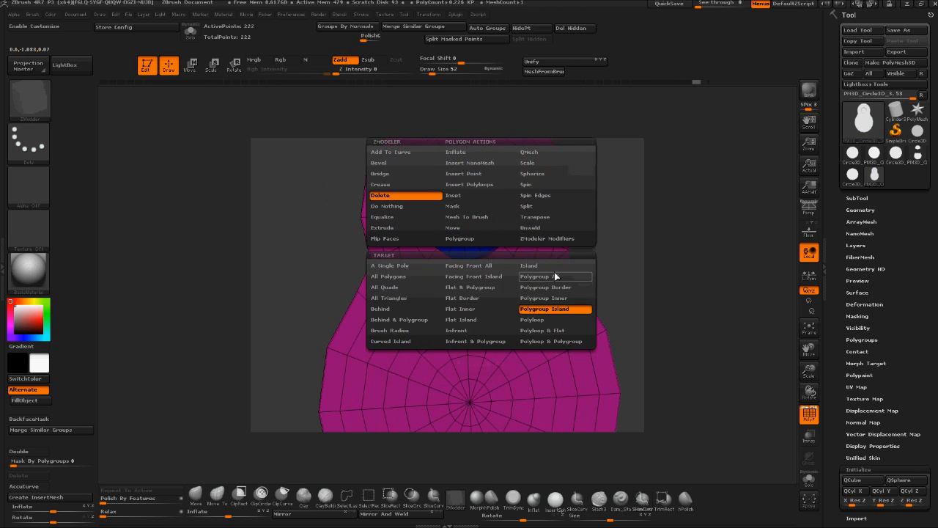
{"action": "left_click", "coordinate": [494, 227]}
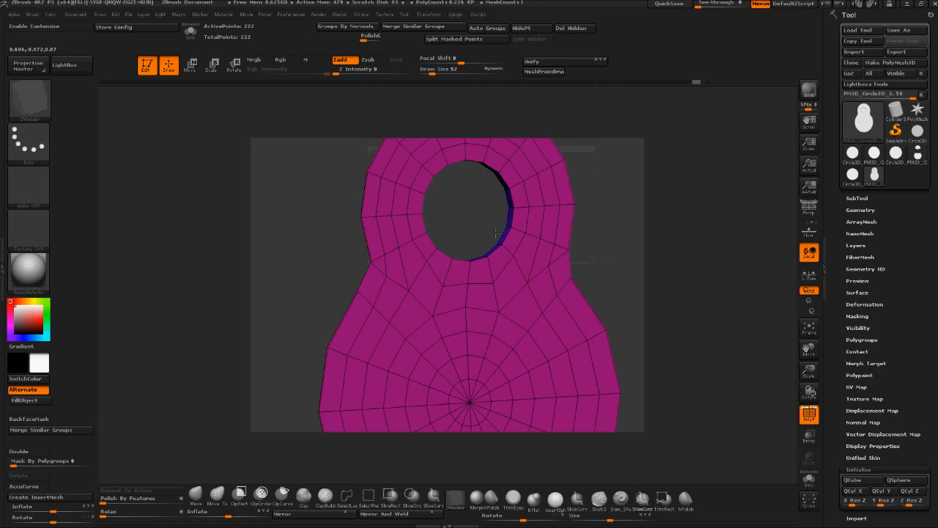
Turn on double-sided display for the mesh in its display properties
{"action": "left_click_drag", "start_coordinate": [626, 212], "coordinate": [862, 448]}
{"action": "left_click", "coordinate": [864, 445]}
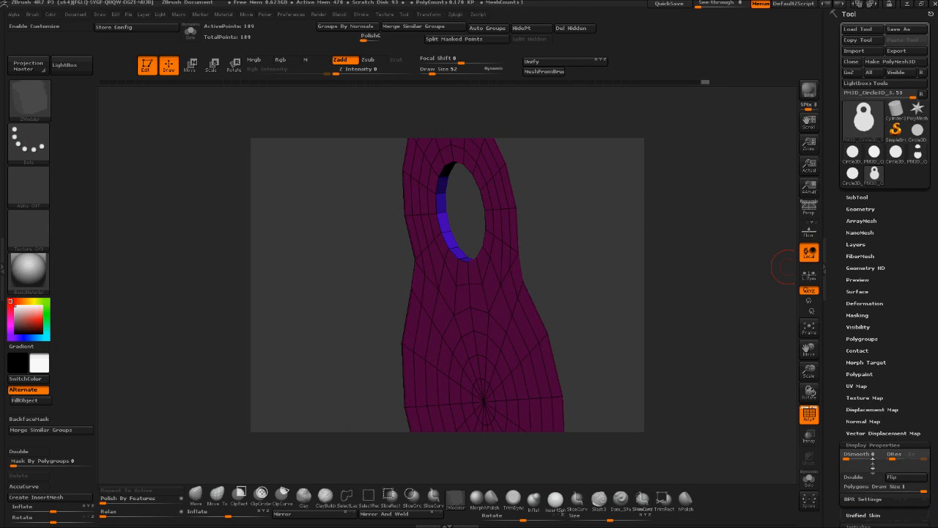
{"action": "left_click", "coordinate": [855, 477]}
Extrude the flat figure into a thick plate using QMesh with the Polygroup Island target
{"action": "left_click_drag", "start_coordinate": [617, 275], "coordinate": [577, 308]}
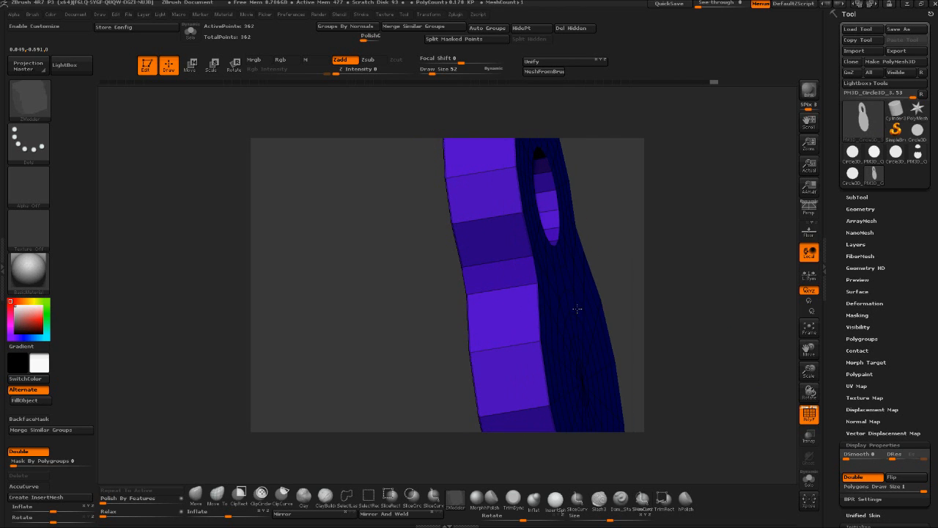
{"action": "mouse_move", "coordinate": [643, 261]}
{"action": "left_mouse_down"}
{"action": "mouse_move", "coordinate": [682, 259]}
{"action": "mouse_move", "coordinate": [635, 271]}
{"action": "left_mouse_up"}
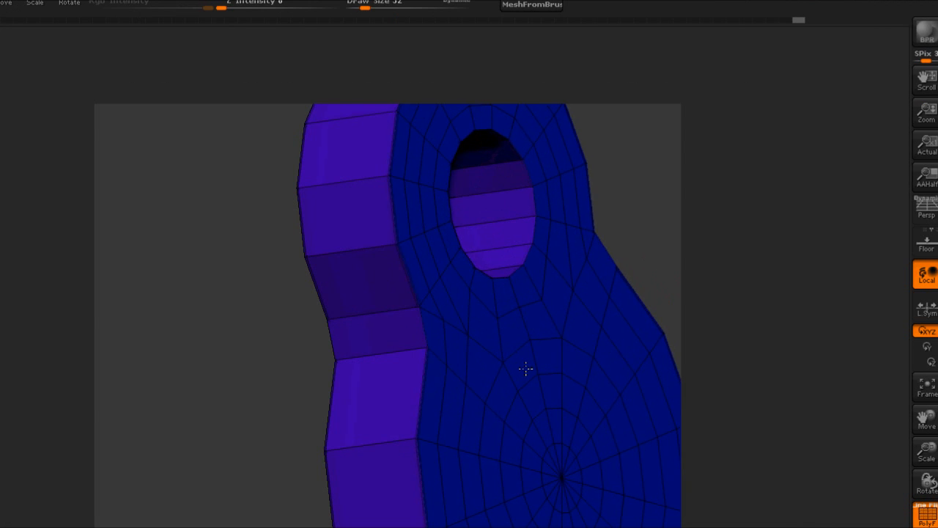
{"action": "left_click_drag", "start_coordinate": [526, 369], "coordinate": [593, 366]}
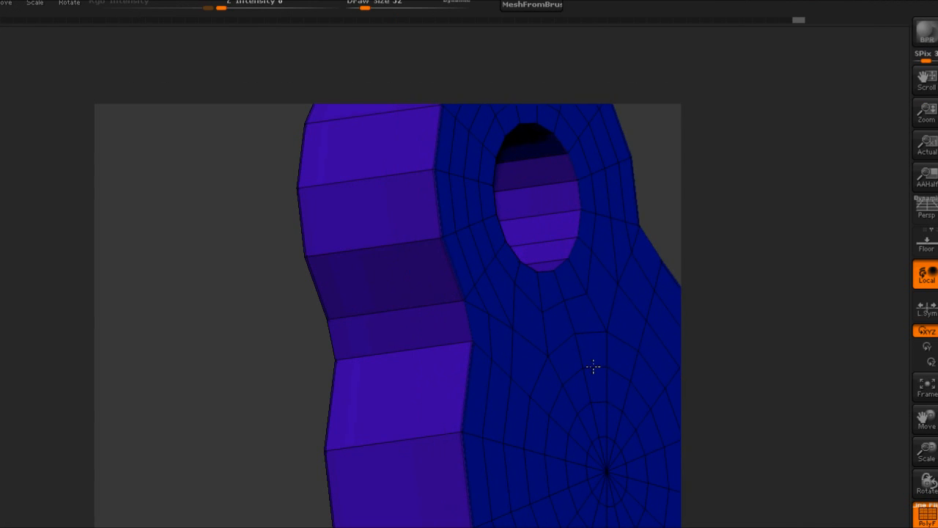
Insert an edge loop near the front rim of the hole's wall and delete the wall behind it using Delete with the Polyloop target
{"action": "left_click_drag", "start_coordinate": [781, 261], "coordinate": [465, 210]}
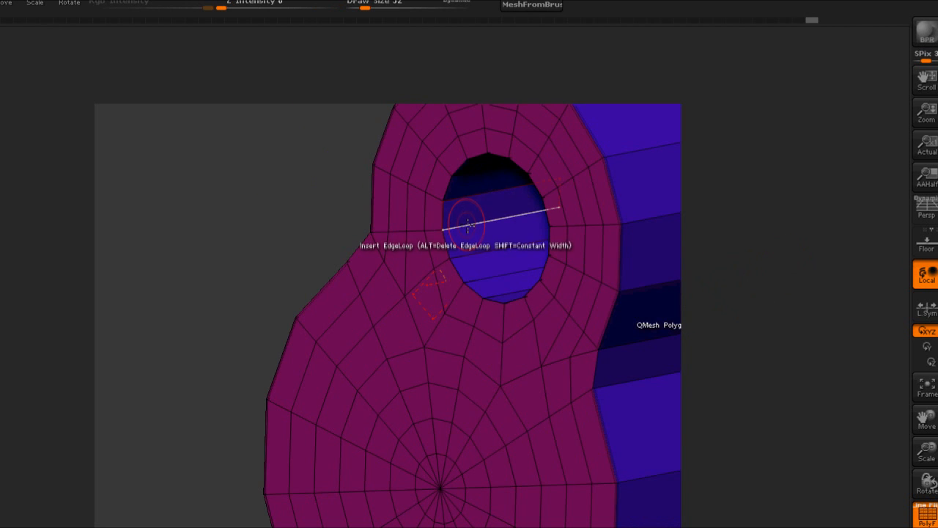
{"action": "key", "text": "space"}
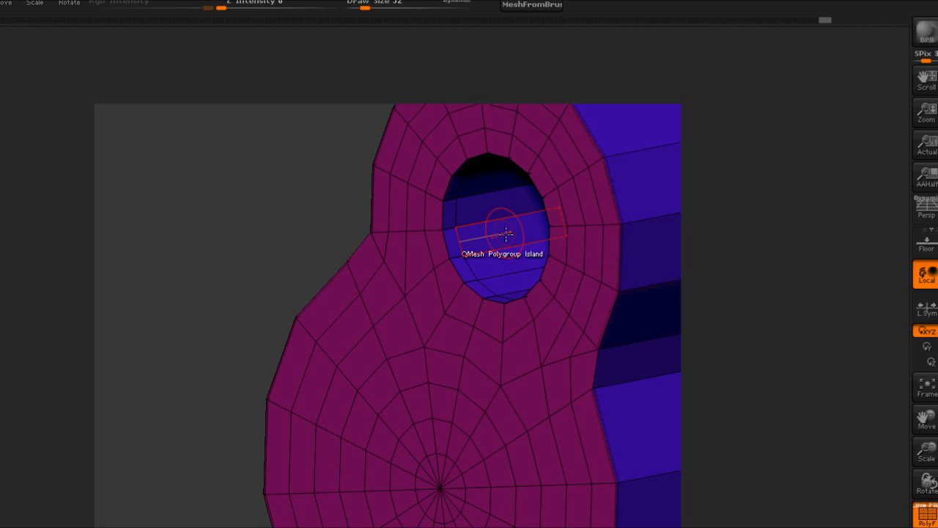
{"action": "key", "text": "space"}
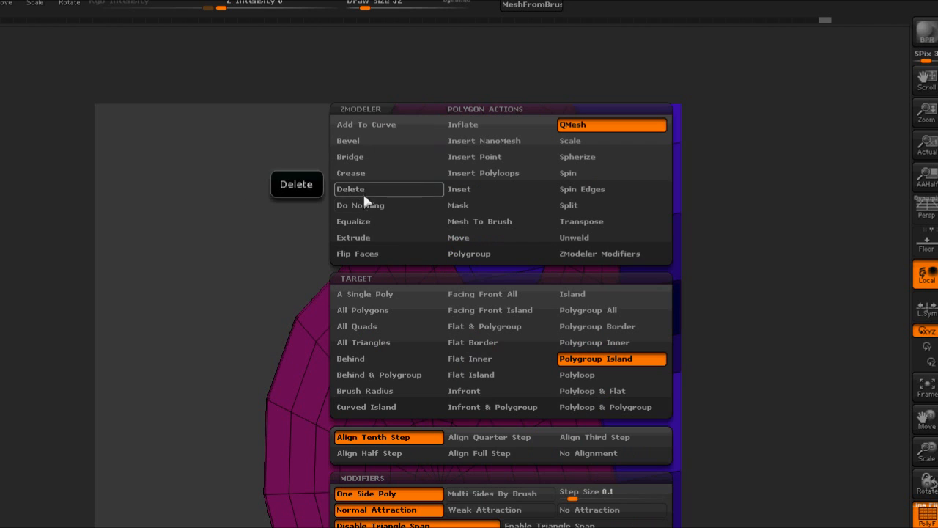
{"action": "left_click", "coordinate": [363, 190]}
{"action": "left_click", "coordinate": [583, 375]}
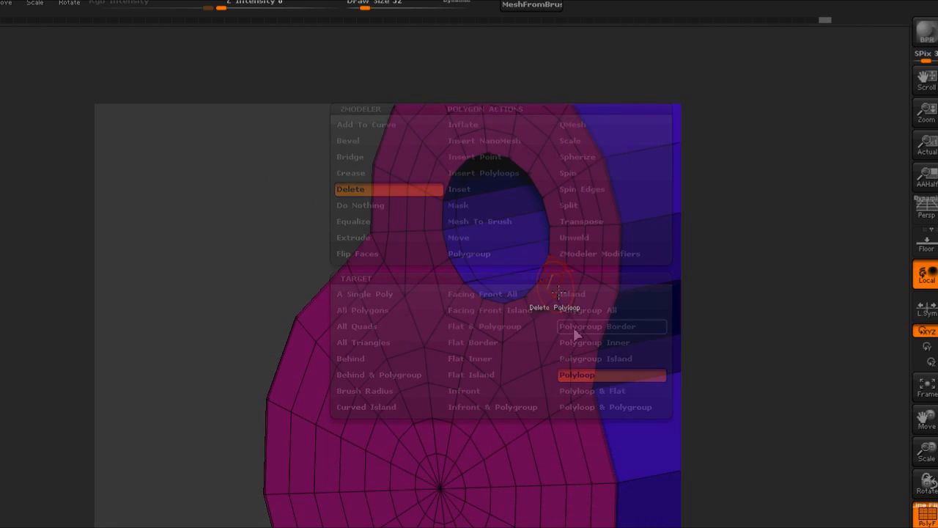
{"action": "left_click", "coordinate": [517, 229]}
{"action": "mouse_move", "coordinate": [765, 203]}
{"action": "left_mouse_down"}
{"action": "mouse_move", "coordinate": [727, 217]}
{"action": "mouse_move", "coordinate": [780, 210]}
{"action": "mouse_move", "coordinate": [816, 184]}
{"action": "mouse_move", "coordinate": [807, 196]}
{"action": "mouse_move", "coordinate": [858, 186]}
{"action": "mouse_move", "coordinate": [764, 185]}
{"action": "left_mouse_up"}
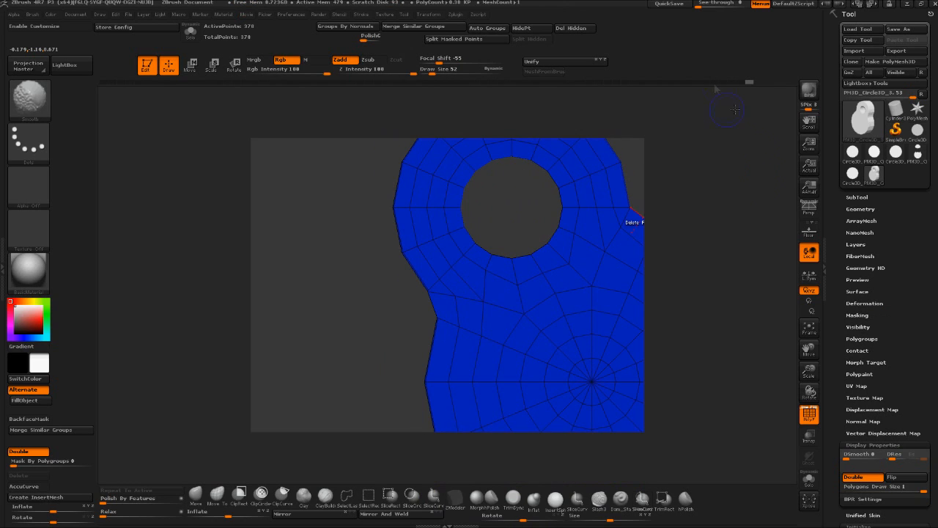
{"action": "key", "text": "shift"}
{"action": "left_click_drag", "start_coordinate": [719, 274], "coordinate": [758, 244]}
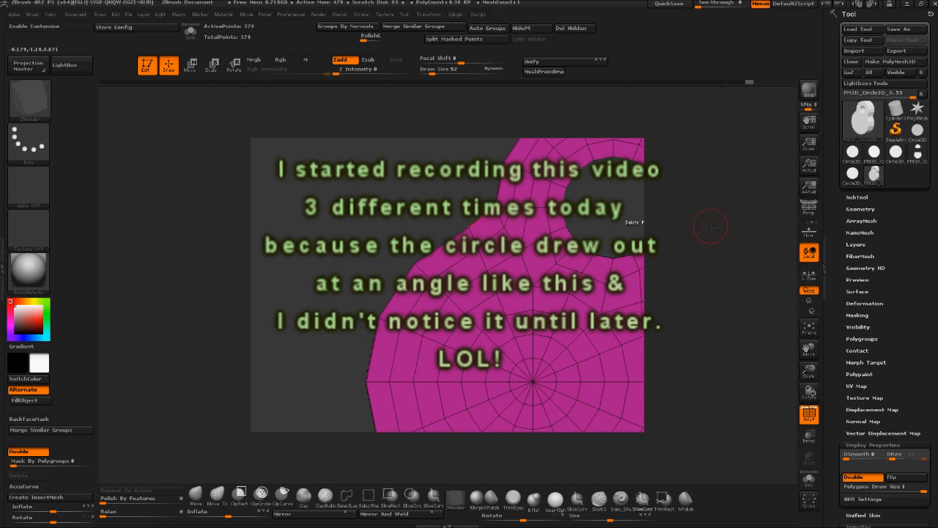
{"action": "key", "text": "space"}
{"action": "key", "text": "space"}
{"action": "left_click", "coordinate": [777, 153]}
{"action": "key", "text": "shift"}
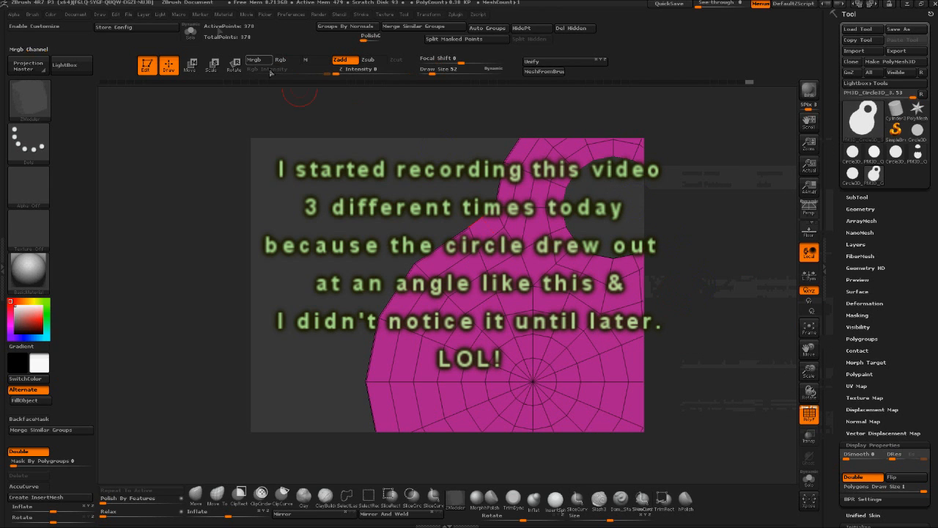
Straighten the tilted mesh and reposition it toward the center with the Rotate and Move transpose lines
{"action": "key", "text": "r"}
{"action": "left_click_drag", "start_coordinate": [565, 318], "coordinate": [502, 326]}
{"action": "key", "text": "w"}
{"action": "left_click_drag", "start_coordinate": [526, 396], "coordinate": [515, 446]}
{"action": "key", "text": "r"}
{"action": "left_click_drag", "start_coordinate": [565, 317], "coordinate": [571, 320]}
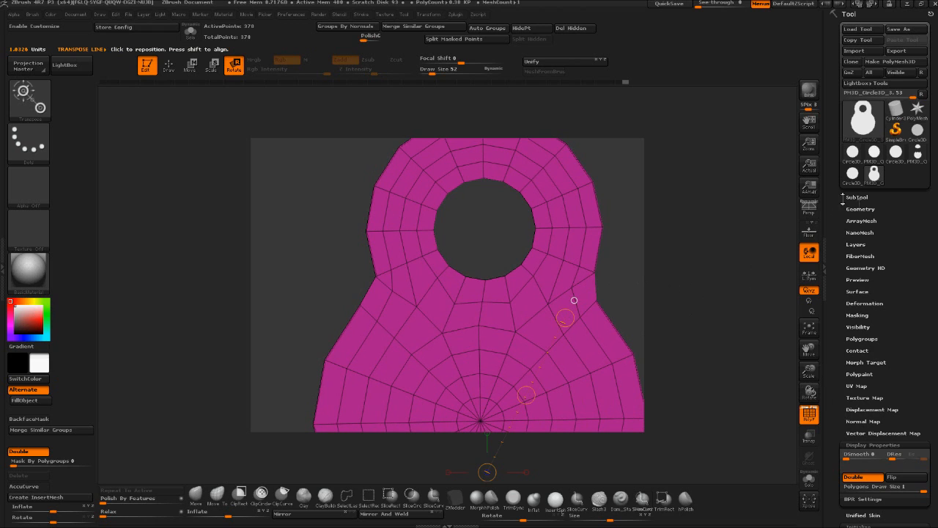
Try Mirror And Weld from Modify Topology on the straightened mesh and undo it
{"action": "left_click", "coordinate": [861, 209]}
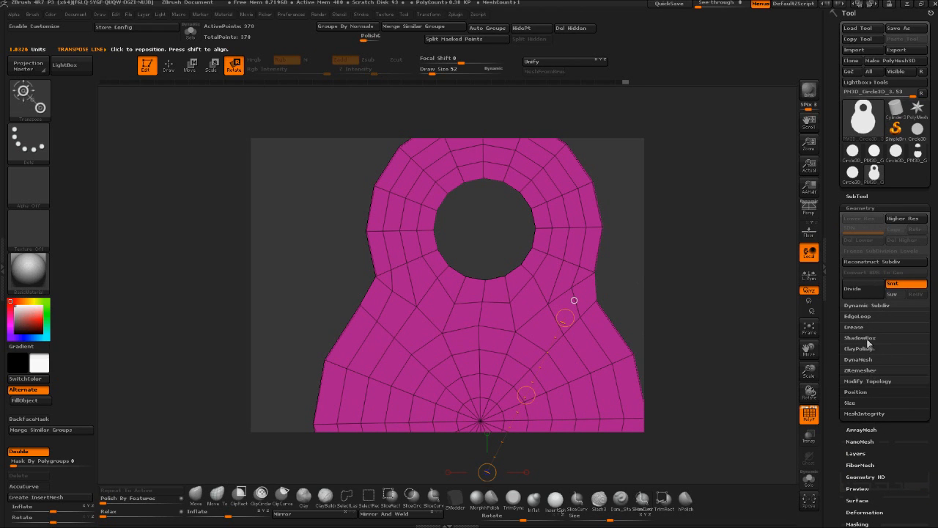
{"action": "left_click", "coordinate": [873, 382]}
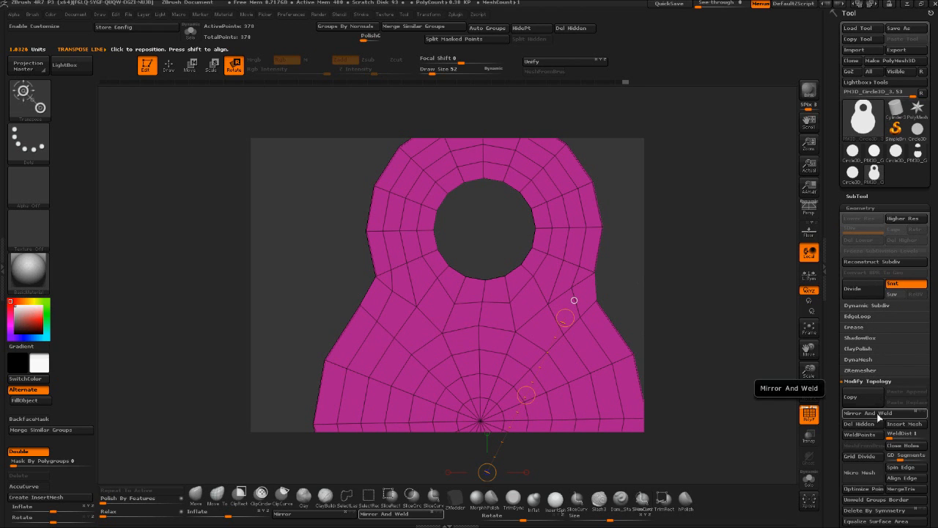
{"action": "left_click", "coordinate": [879, 415]}
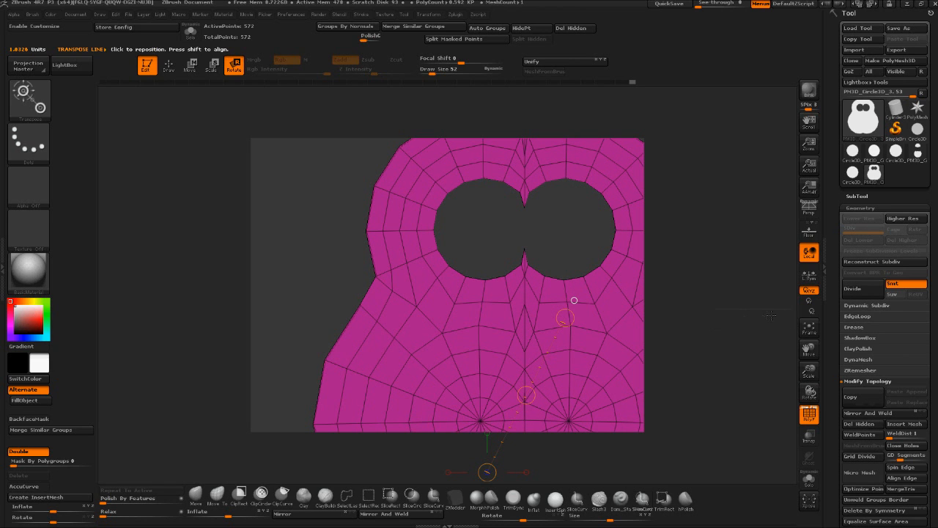
{"action": "key", "text": "ctrl+z"}
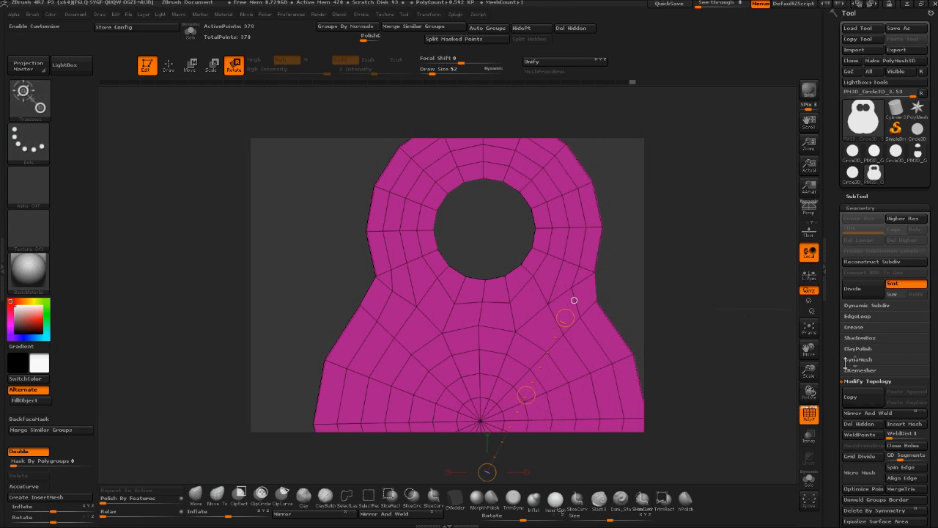
Try to make the mesh symmetrical with a Deformation command, comparing both versions through undo and redo
{"action": "left_click_drag", "start_coordinate": [851, 308], "coordinate": [838, 179]}
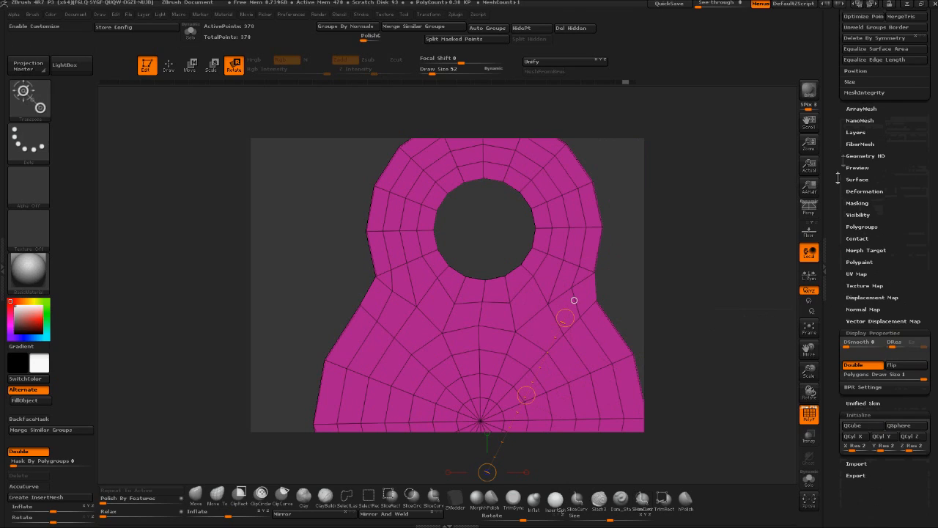
{"action": "left_click", "coordinate": [865, 191]}
{"action": "left_click", "coordinate": [872, 166]}
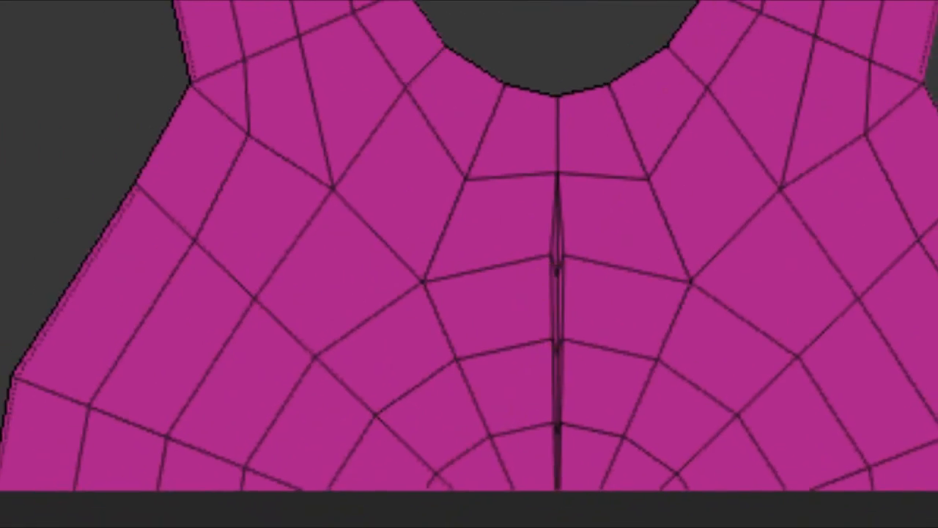
{"action": "key", "text": "w"}
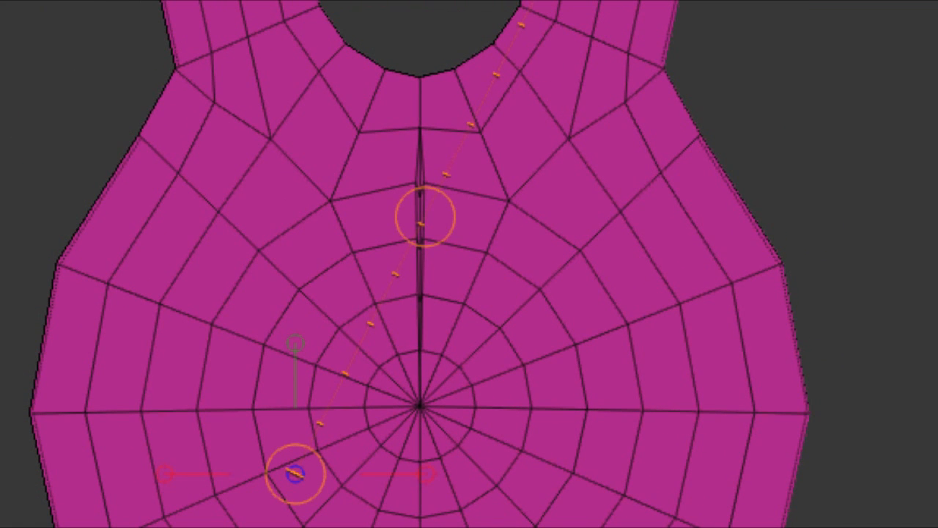
{"action": "key", "text": "ctrl+z"}
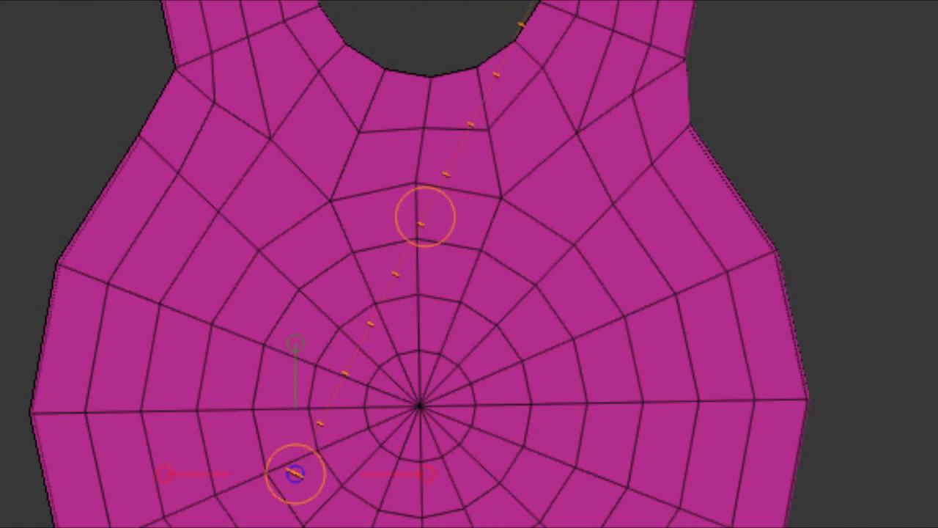
{"action": "key", "text": "ctrl+shift+z"}
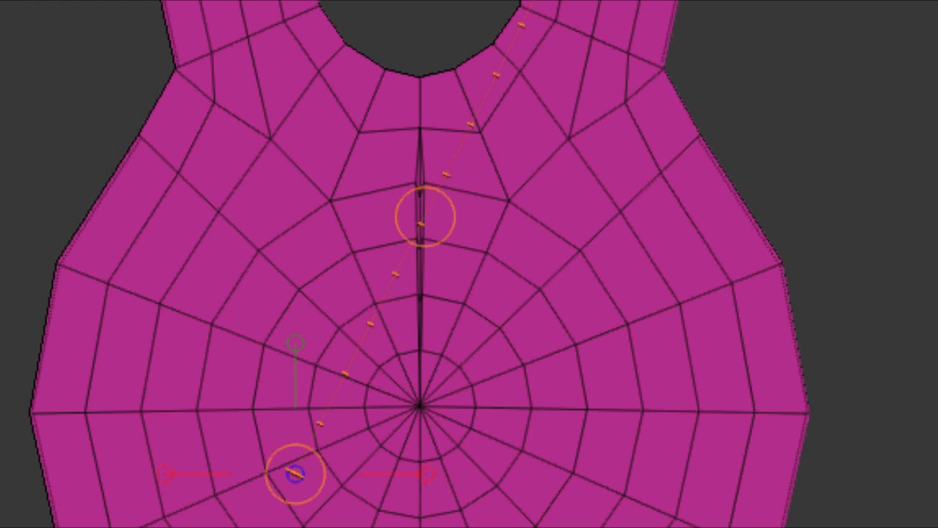
{"action": "key", "text": "ctrl+z"}
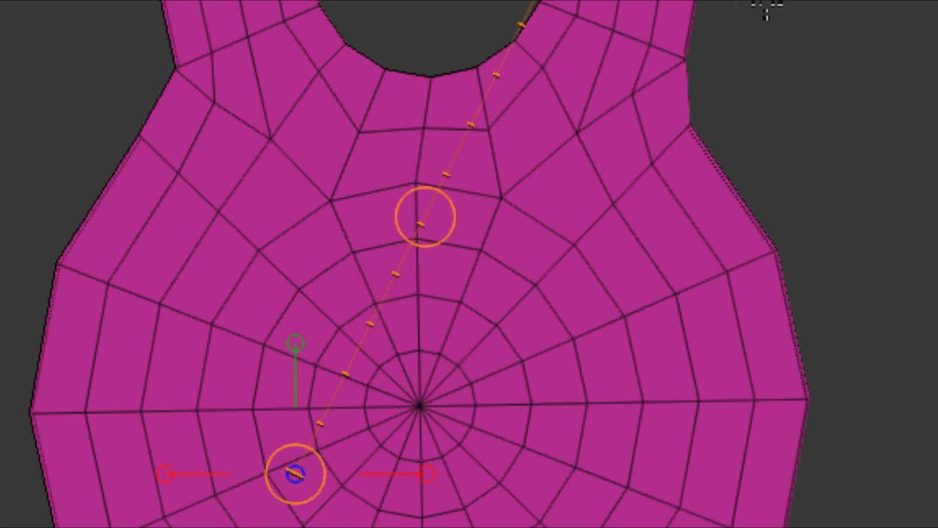
Isolate the vertical strip of polygons below the hole with an inverted mask and shift it slightly sideways
{"action": "left_click", "coordinate": [417, 17]}
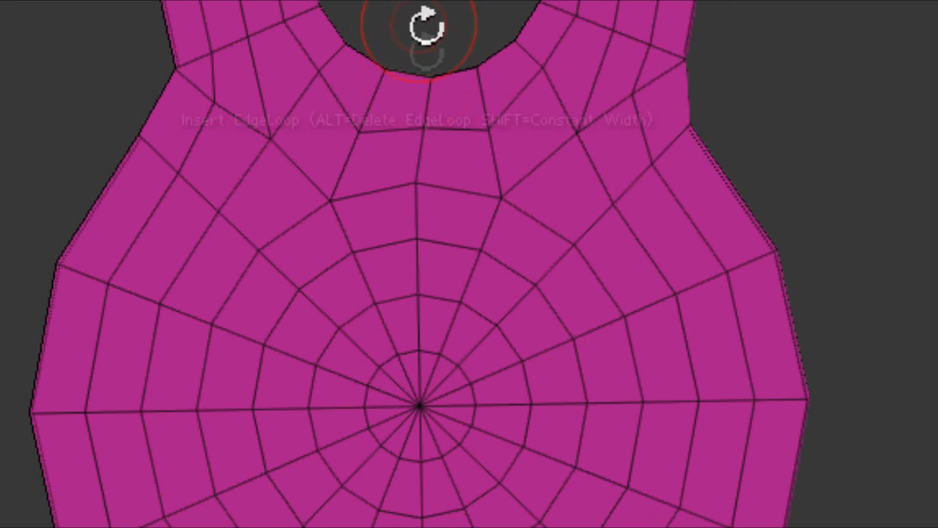
{"action": "left_click_drag", "start_coordinate": [426, 26], "coordinate": [406, 334]}
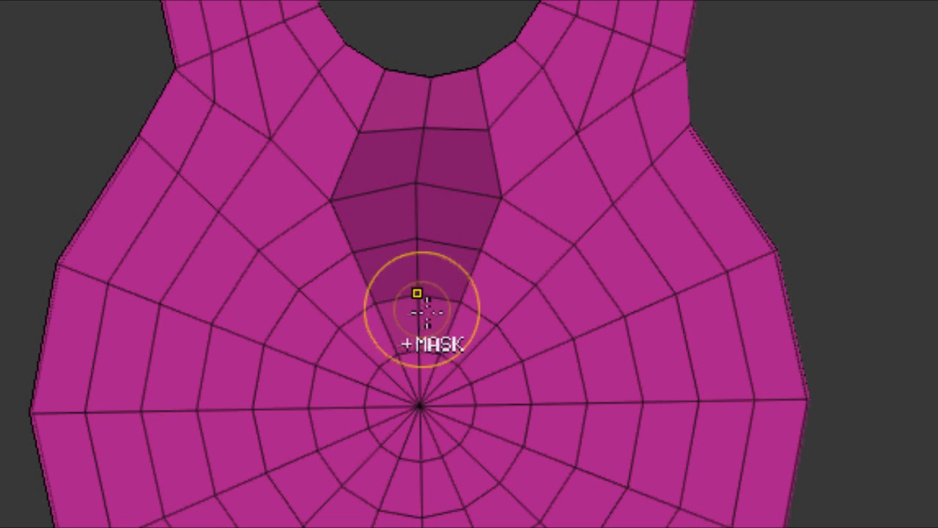
{"action": "left_click", "coordinate": [896, 21], "text": "ctrl"}
{"action": "key", "text": "w"}
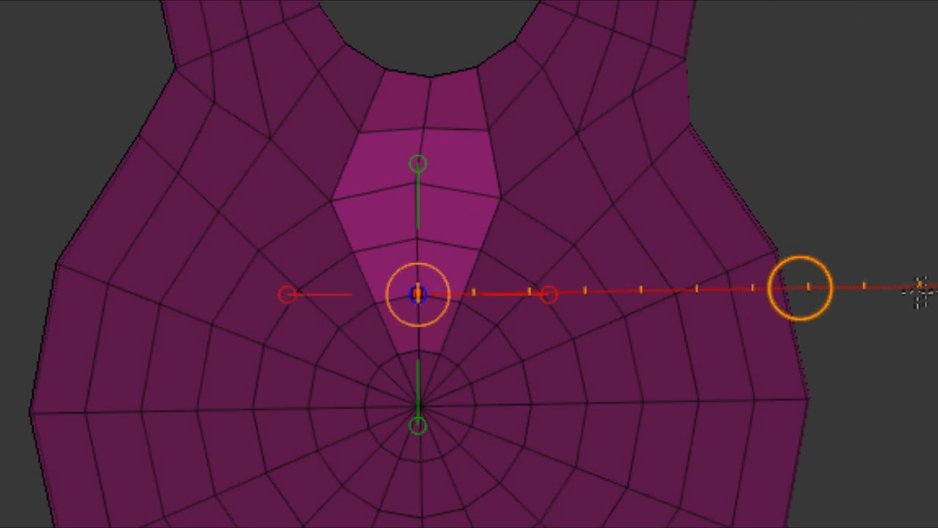
{"action": "left_click_drag", "start_coordinate": [802, 289], "coordinate": [820, 288]}
Undo the strip, rotation and move edits, back to the thick plate with the thin rim inside its hole
{"action": "key", "text": "q"}
{"action": "key", "text": "ctrl+z"}
{"action": "key", "text": "ctrl+z"}
{"action": "key", "text": "ctrl+z"}
{"action": "key", "text": "ctrl+z"}
{"action": "key", "text": "ctrl+z"}
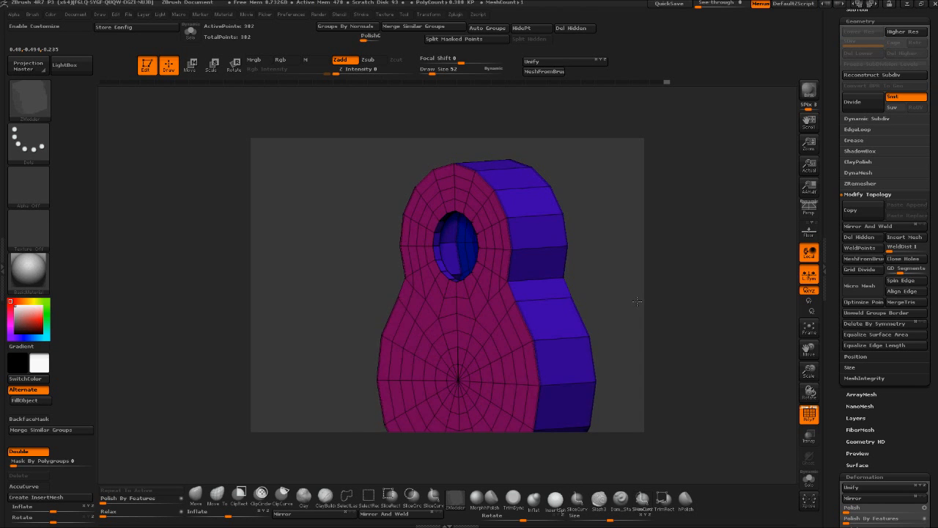
Collapse the open hole on the back face using the Collapse edge action with the Hole target, and undo it
{"action": "left_click_drag", "start_coordinate": [697, 253], "coordinate": [716, 253], "text": "shift"}
{"action": "left_click_drag", "start_coordinate": [604, 311], "coordinate": [342, 188]}
{"action": "key", "text": "space"}
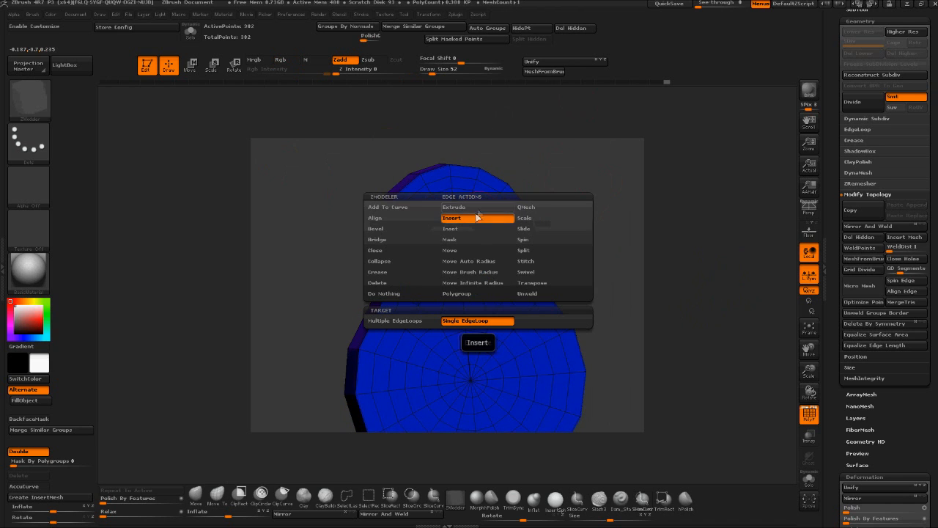
{"action": "left_click", "coordinate": [393, 250]}
{"action": "left_click", "coordinate": [394, 278]}
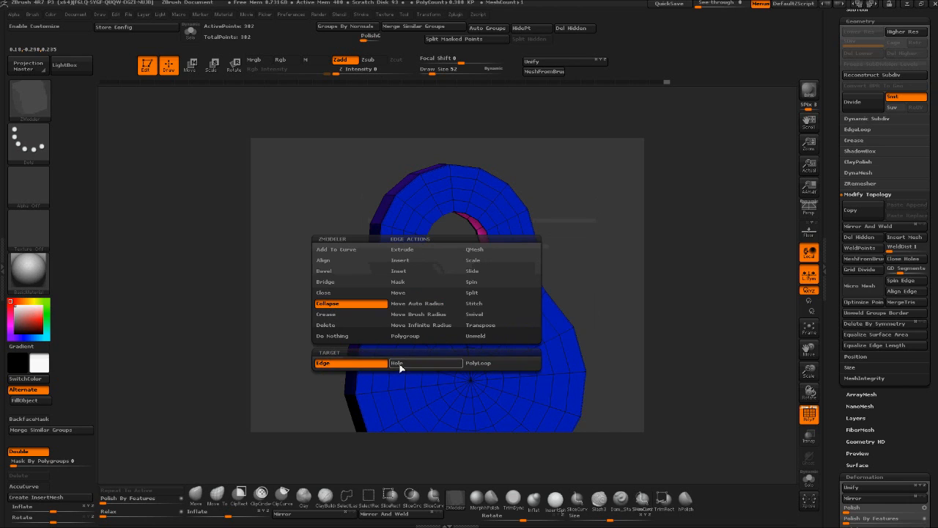
{"action": "left_click", "coordinate": [402, 364]}
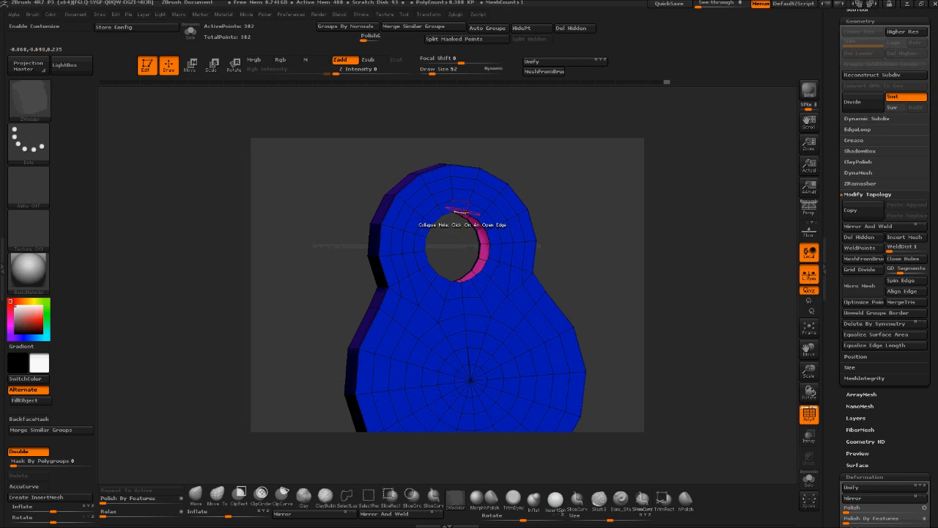
{"action": "left_click", "coordinate": [470, 203]}
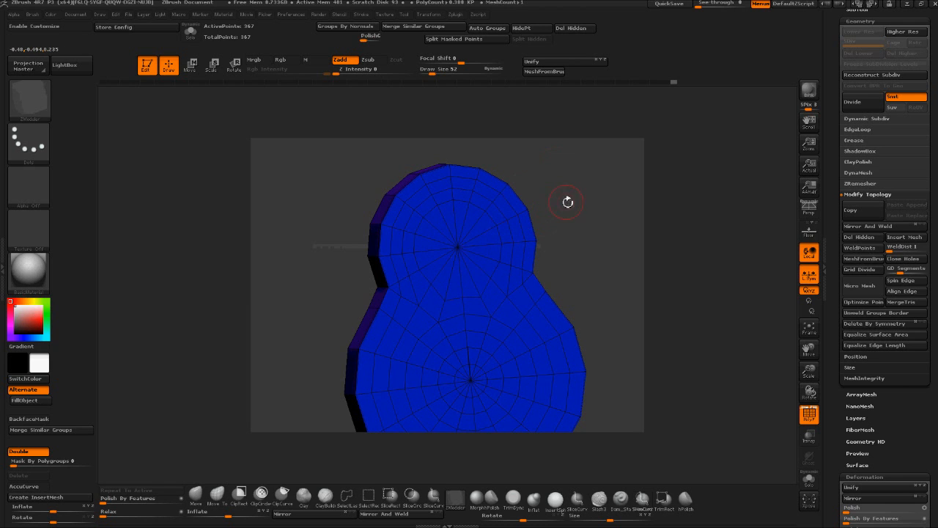
{"action": "mouse_move", "coordinate": [578, 217]}
{"action": "left_mouse_down"}
{"action": "mouse_move", "coordinate": [558, 212]}
{"action": "mouse_move", "coordinate": [588, 206]}
{"action": "left_mouse_up"}
{"action": "key", "text": "ctrl+z"}
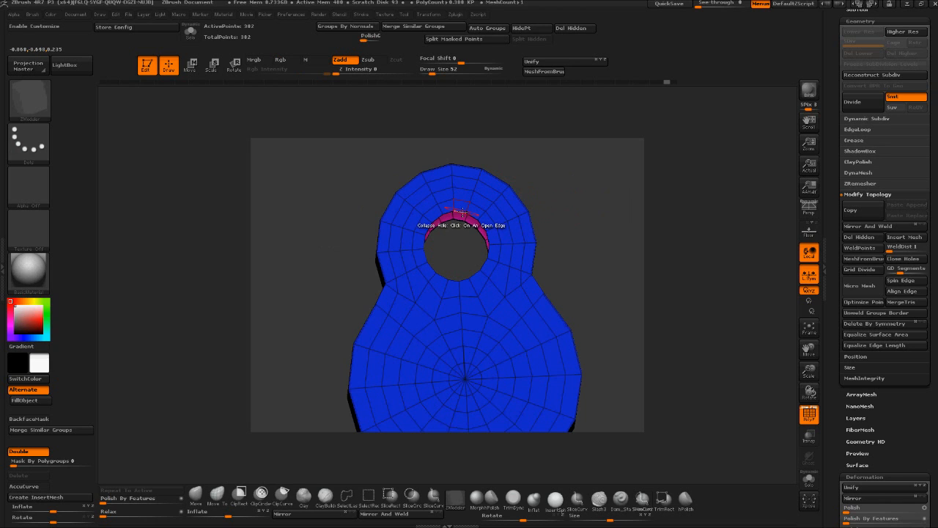
Join the open edges of the front rim and the back hole using the Stitch edge action with the Hole target
{"action": "key", "text": "space"}
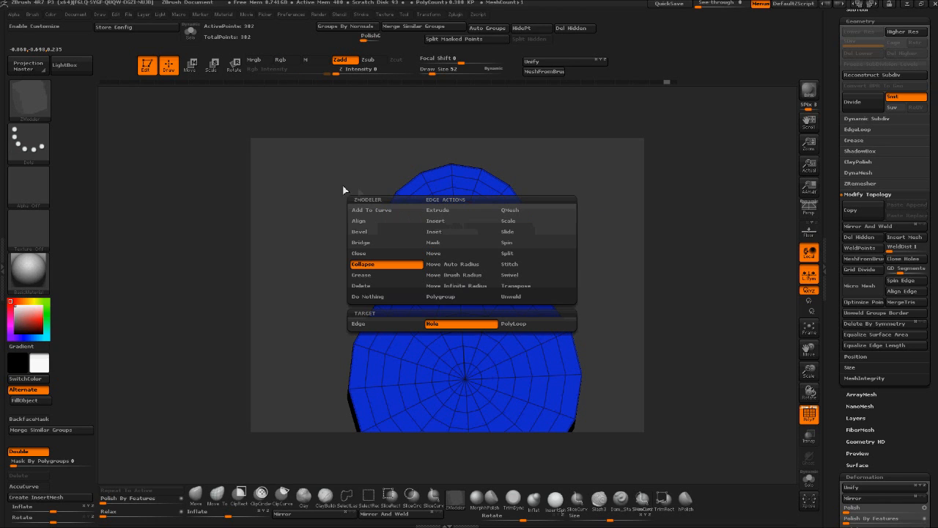
{"action": "left_click", "coordinate": [510, 264]}
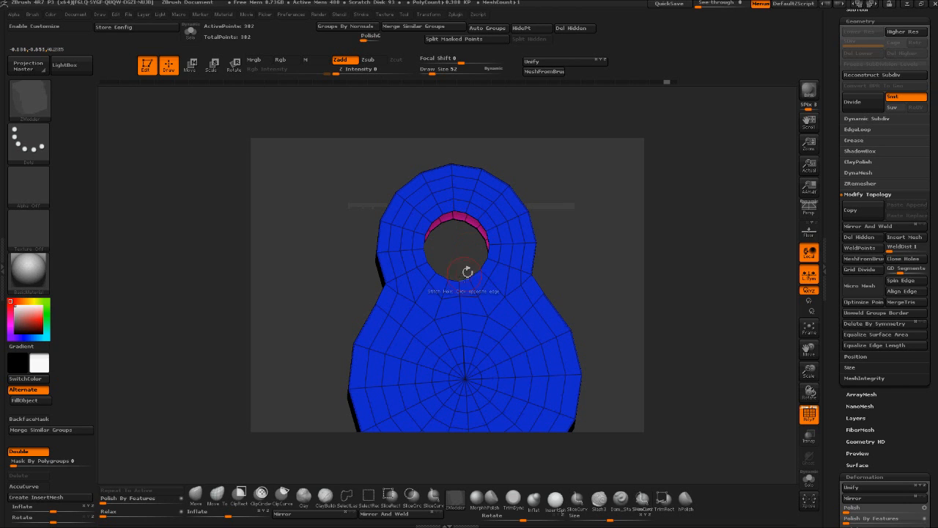
{"action": "left_click", "coordinate": [487, 246]}
{"action": "left_click_drag", "start_coordinate": [616, 242], "coordinate": [619, 229]}
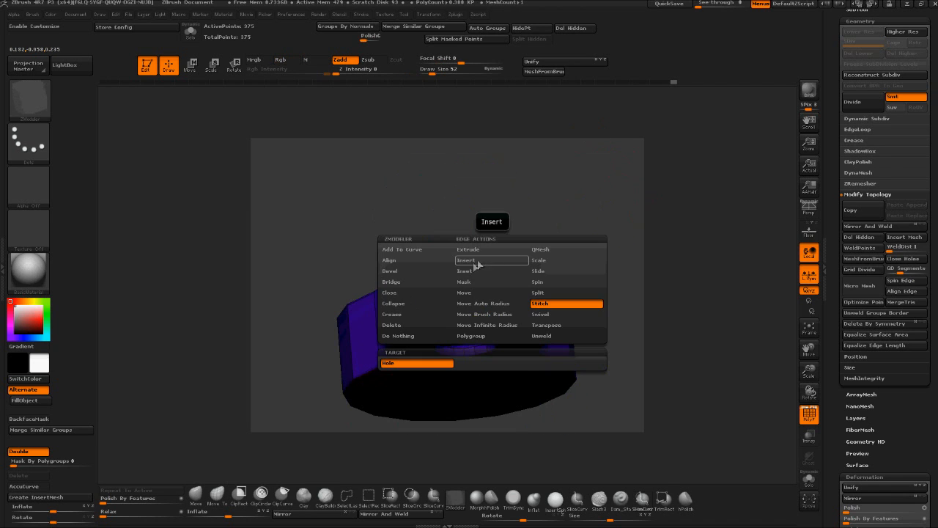
Insert a single edge loop around the plate's outer side wall, parallel to and near the back face
{"action": "left_click", "coordinate": [473, 264]}
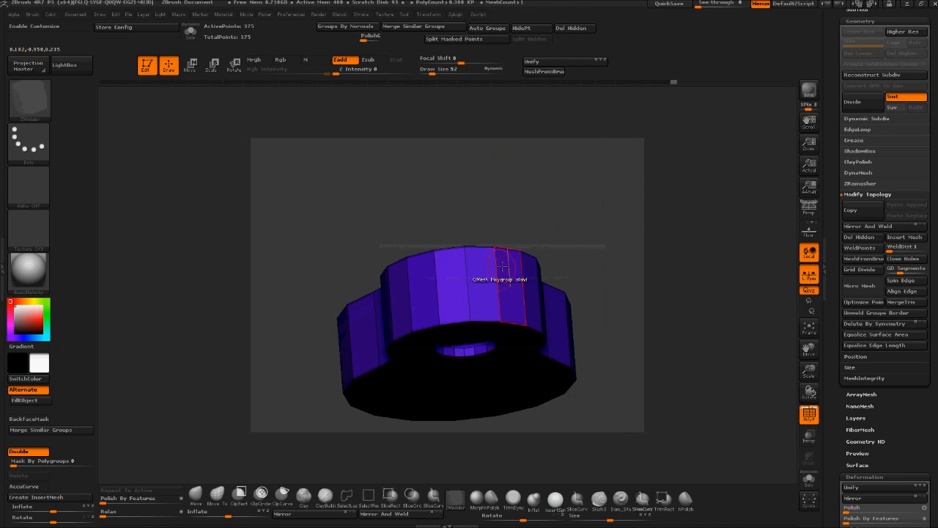
{"action": "left_click", "coordinate": [494, 264]}
{"action": "left_click_drag", "start_coordinate": [546, 245], "coordinate": [589, 194]}
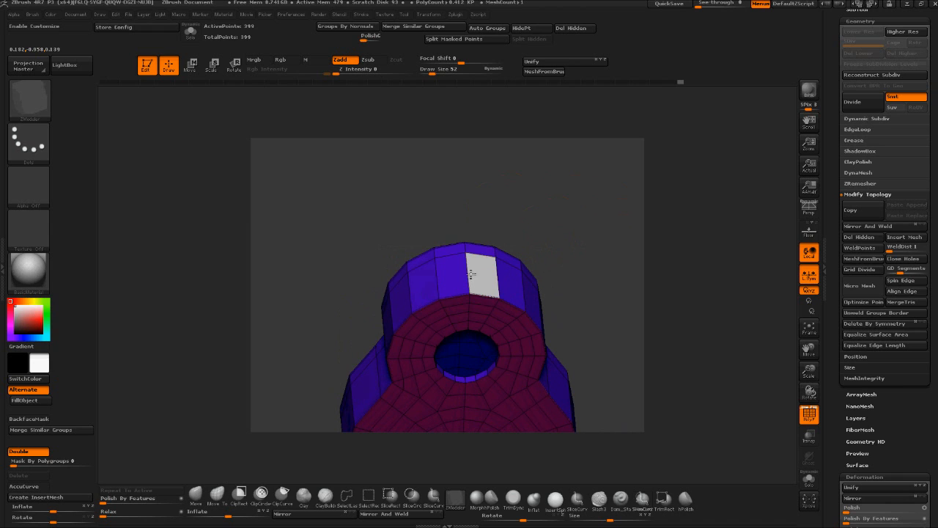
{"action": "key", "text": "space"}
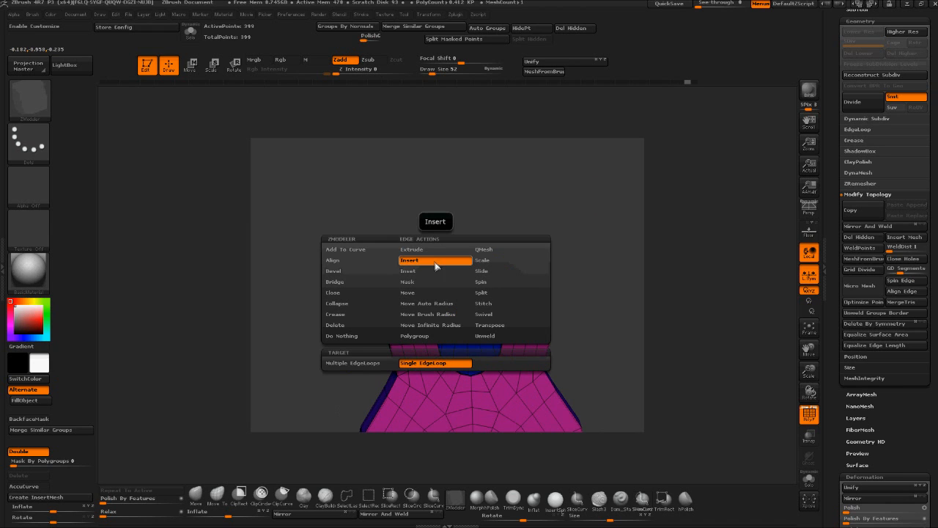
{"action": "left_click", "coordinate": [345, 259]}
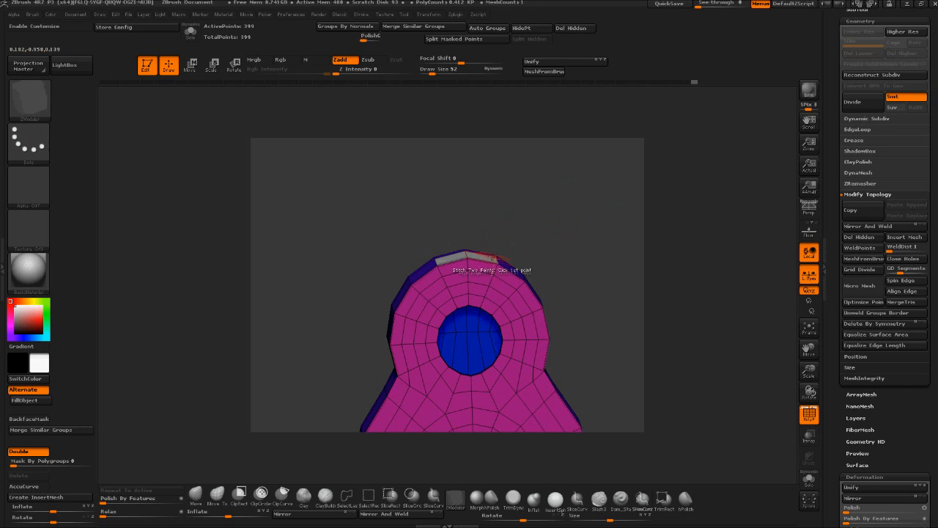
{"action": "left_click", "coordinate": [438, 261]}
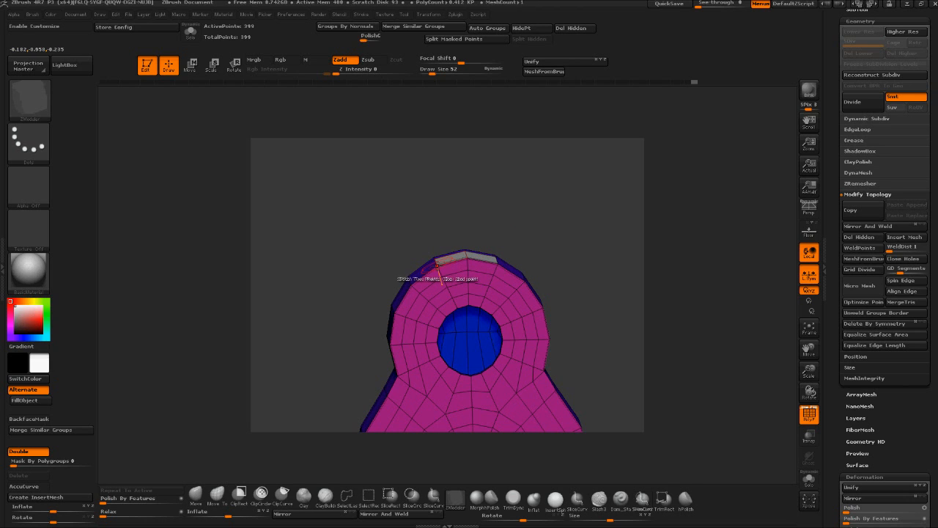
{"action": "left_click", "coordinate": [439, 262]}
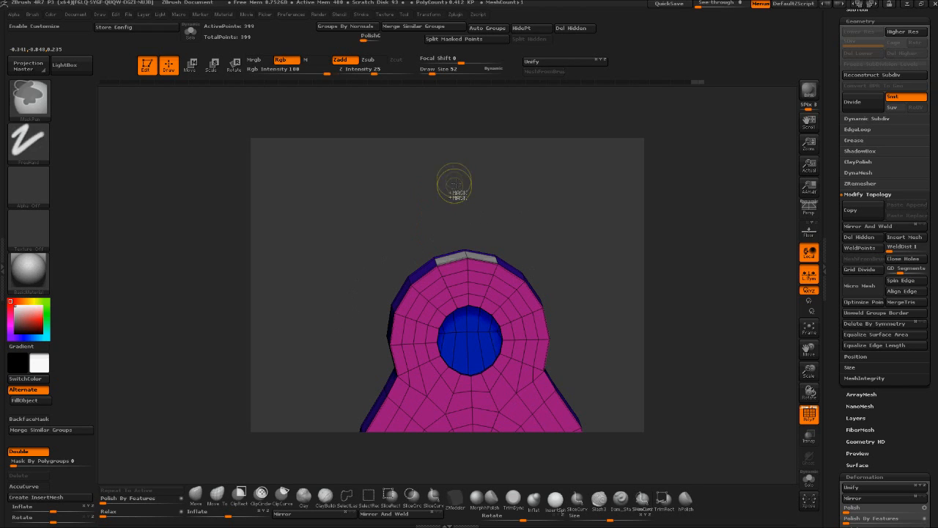
{"action": "left_click_drag", "start_coordinate": [585, 211], "coordinate": [474, 240]}
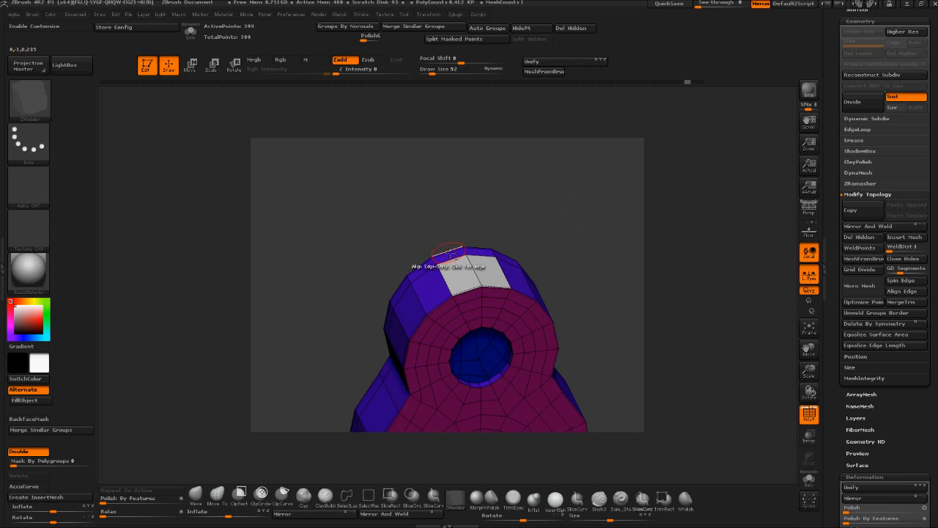
Mark the two front side-wall polygons at the tip of the holed end and QMesh them upward into a detached block
{"action": "left_click", "coordinate": [463, 253], "text": "alt"}
{"action": "mouse_move", "coordinate": [540, 231]}
{"action": "left_mouse_down"}
{"action": "mouse_move", "coordinate": [524, 234]}
{"action": "mouse_move", "coordinate": [577, 225]}
{"action": "mouse_move", "coordinate": [573, 208]}
{"action": "left_mouse_up"}
{"action": "left_click", "coordinate": [483, 258], "text": "alt"}
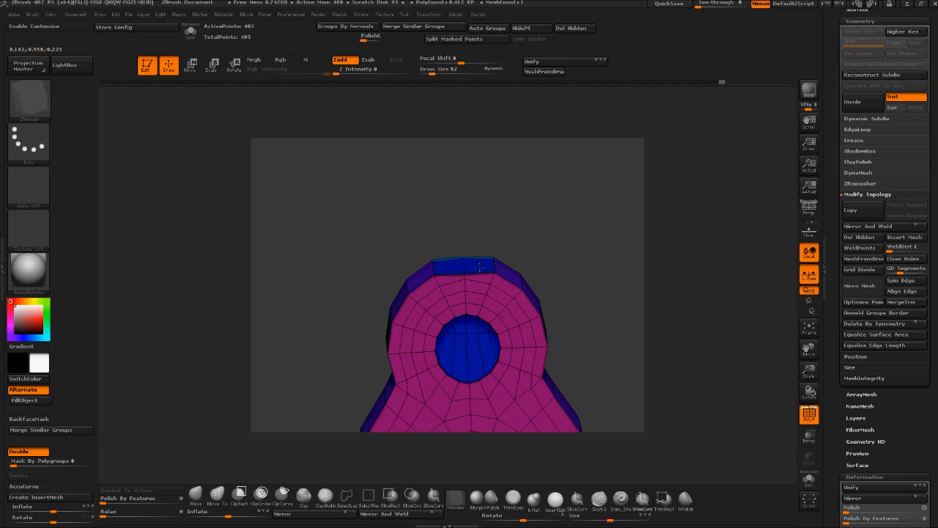
{"action": "left_click_drag", "start_coordinate": [479, 267], "coordinate": [477, 260]}
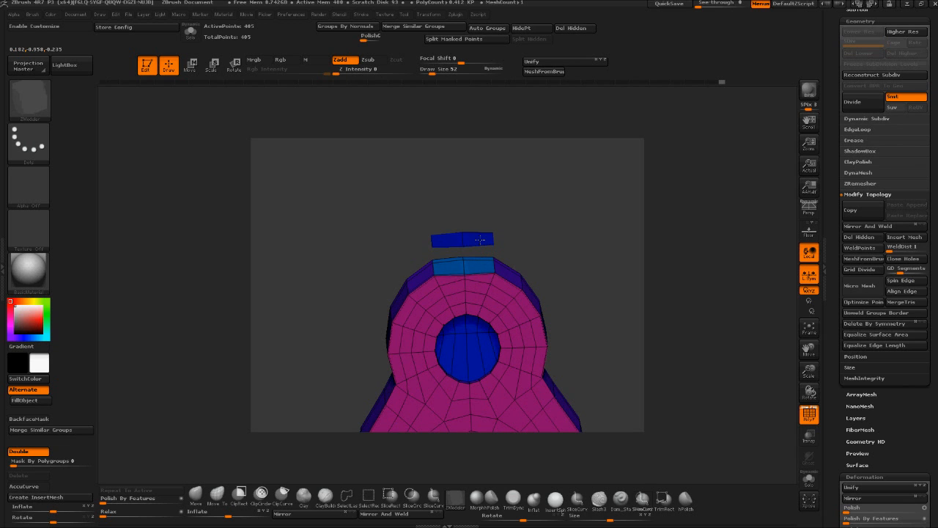
{"action": "left_click_drag", "start_coordinate": [553, 225], "coordinate": [467, 195]}
{"action": "left_click_drag", "start_coordinate": [542, 213], "coordinate": [570, 226]}
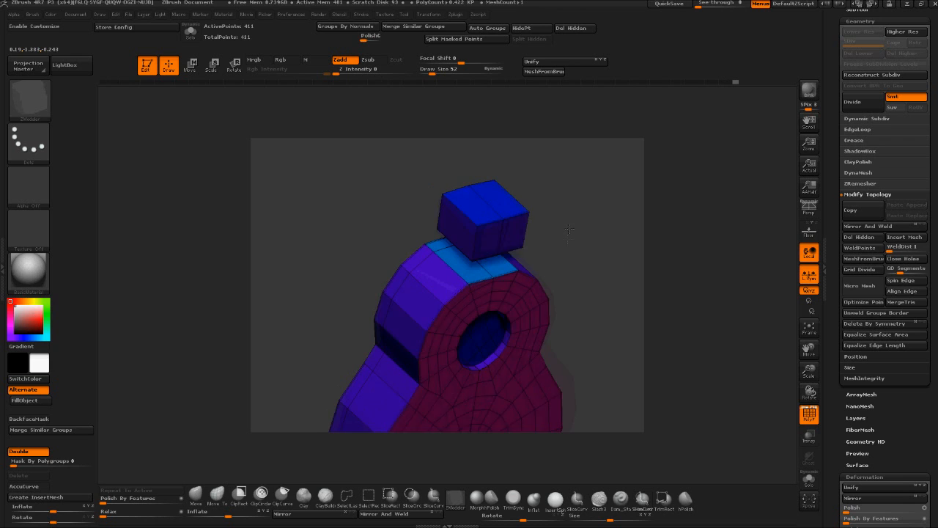
Insert an edge loop across the detached block and QMesh the front half of its top upward into a tall arm
{"action": "key", "text": "space"}
{"action": "left_click", "coordinate": [487, 214]}
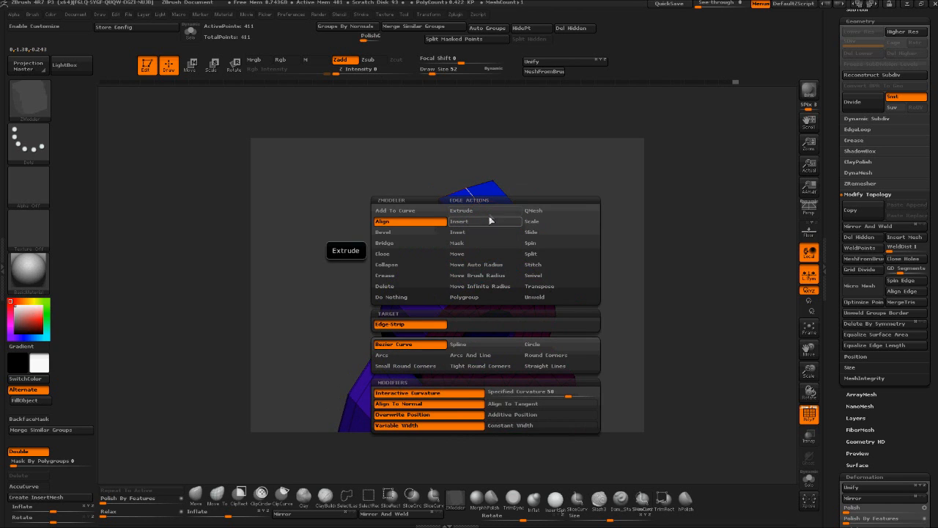
{"action": "left_click", "coordinate": [490, 218]}
{"action": "left_click_drag", "start_coordinate": [575, 199], "coordinate": [525, 109]}
{"action": "left_click_drag", "start_coordinate": [580, 163], "coordinate": [619, 166], "text": "shift"}
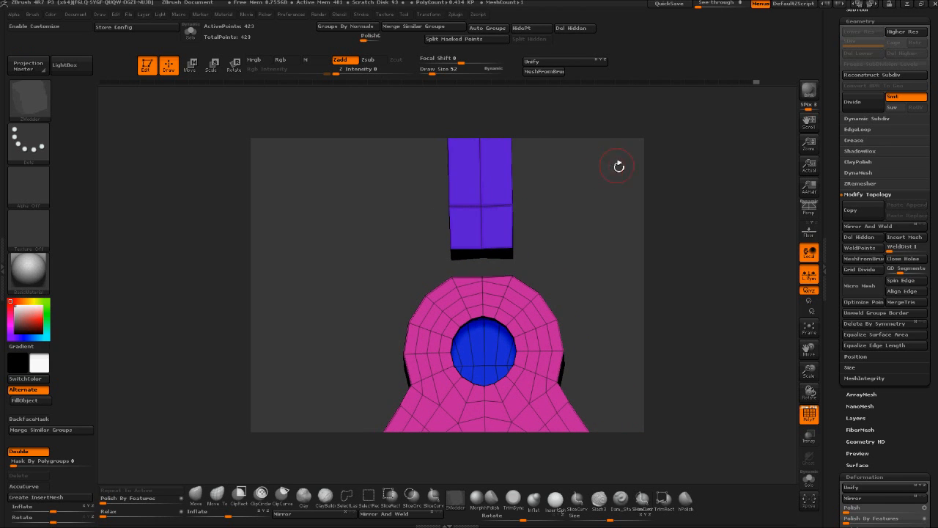
Mask the plate and narrow the unmasked arm and block using a horizontal transpose line in Move mode
{"action": "left_click_drag", "start_coordinate": [625, 218], "coordinate": [614, 315]}
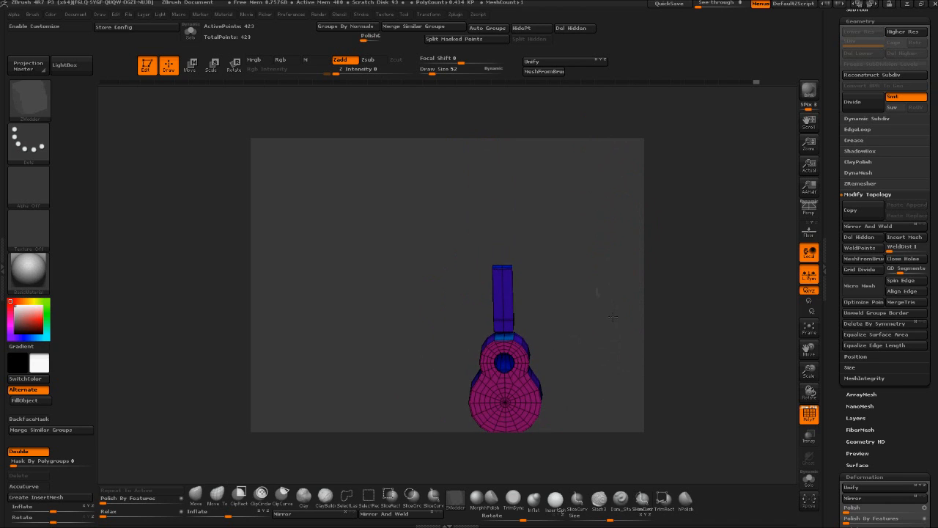
{"action": "key", "text": "w"}
{"action": "left_click_drag", "start_coordinate": [506, 285], "coordinate": [618, 285], "text": "shift"}
{"action": "left_click_drag", "start_coordinate": [584, 334], "coordinate": [434, 485], "text": "ctrl"}
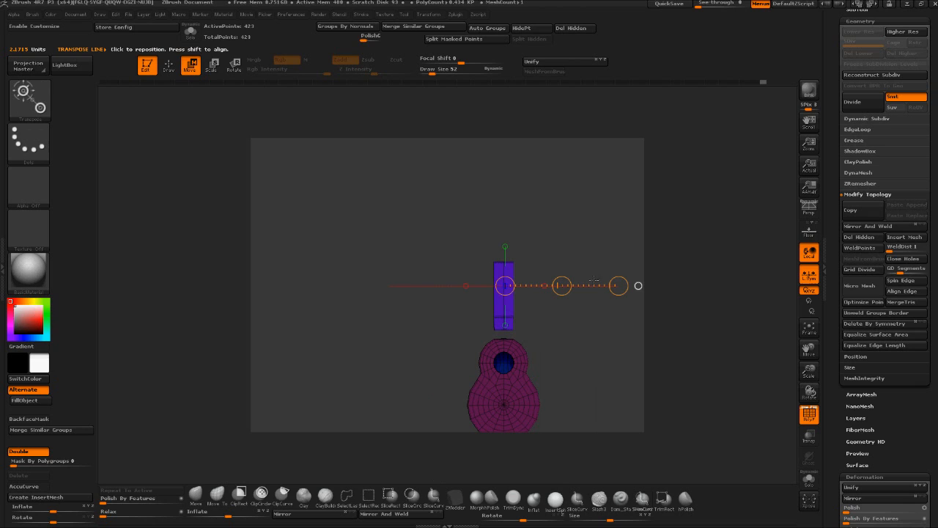
{"action": "left_click_drag", "start_coordinate": [563, 286], "coordinate": [563, 287]}
{"action": "left_click_drag", "start_coordinate": [620, 286], "coordinate": [570, 291]}
{"action": "mouse_move", "coordinate": [579, 251]}
{"action": "left_mouse_down"}
{"action": "mouse_move", "coordinate": [615, 255]}
{"action": "mouse_move", "coordinate": [579, 264]}
{"action": "left_mouse_up"}
Stretch the arm and block vertically with a vertical transpose line, bring them closer to the plate, and return to Draw mode
{"action": "left_click", "coordinate": [505, 325]}
{"action": "left_click", "coordinate": [505, 419]}
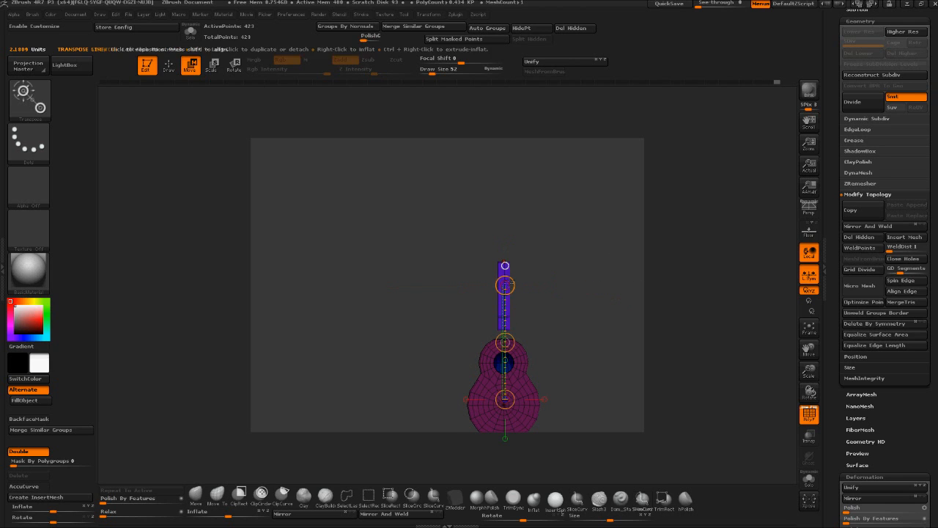
{"action": "left_click_drag", "start_coordinate": [505, 286], "coordinate": [501, 234]}
{"action": "left_click_drag", "start_coordinate": [504, 342], "coordinate": [504, 372]}
{"action": "left_click_drag", "start_coordinate": [550, 344], "coordinate": [505, 351]}
{"action": "left_click_drag", "start_coordinate": [536, 220], "coordinate": [552, 204]}
{"action": "key", "text": "q"}
Delete the lengthwise centre edge loop of the arm and block using the Insert edge action
{"action": "left_click_drag", "start_coordinate": [601, 247], "coordinate": [583, 253]}
{"action": "left_click_drag", "start_coordinate": [632, 332], "coordinate": [630, 264], "text": "alt"}
{"action": "left_click_drag", "start_coordinate": [630, 200], "coordinate": [639, 274]}
{"action": "key", "text": "space"}
{"action": "left_click", "coordinate": [425, 263]}
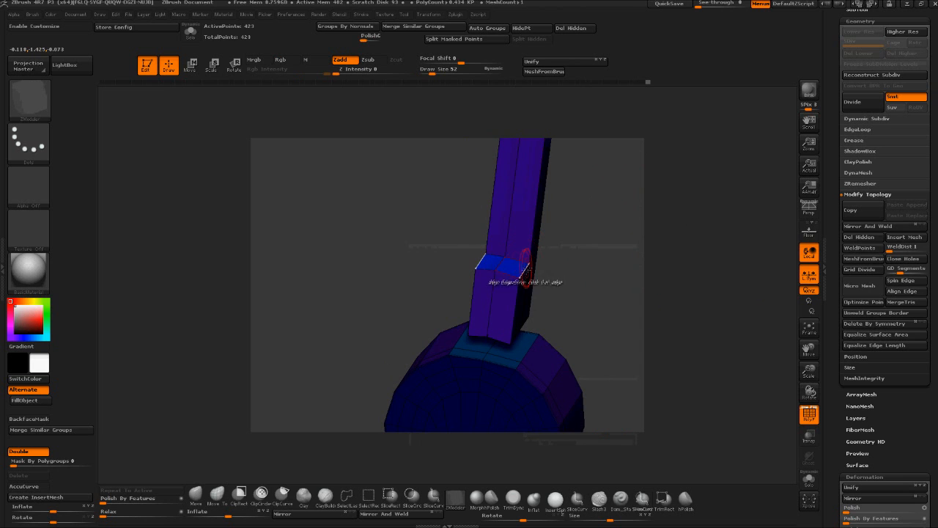
{"action": "left_click_drag", "start_coordinate": [561, 247], "coordinate": [539, 149]}
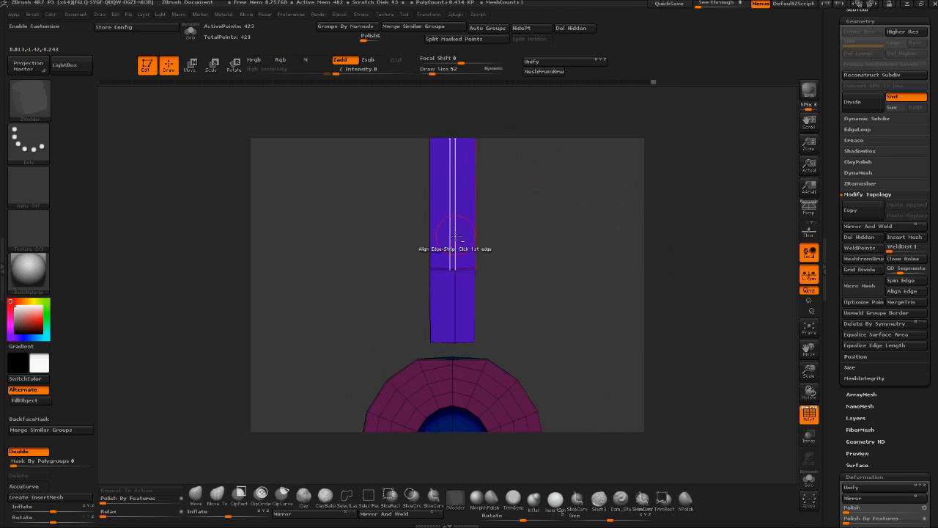
{"action": "key", "text": "space"}
{"action": "left_click", "coordinate": [431, 241]}
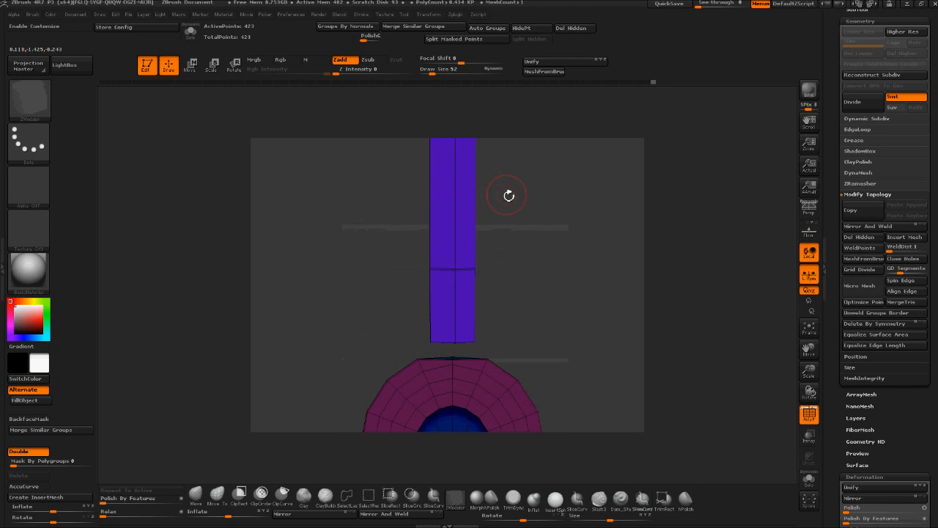
{"action": "left_click", "coordinate": [455, 229], "text": "alt"}
{"action": "left_click_drag", "start_coordinate": [549, 223], "coordinate": [532, 204]}
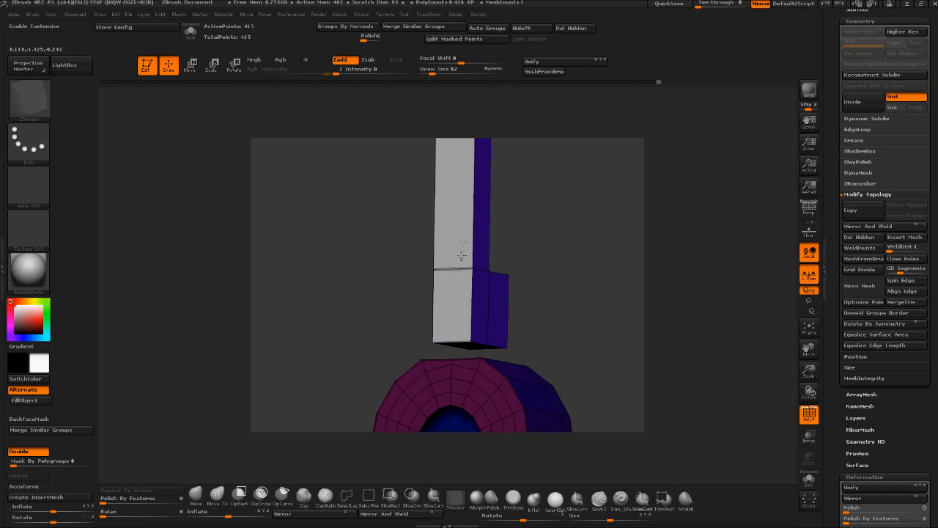
QMesh the arm's marked front polygons forward into a thin layer and extend its lower end down over the plate's front face
{"action": "left_click_drag", "start_coordinate": [547, 242], "coordinate": [512, 243]}
{"action": "left_click_drag", "start_coordinate": [451, 243], "coordinate": [450, 241]}
{"action": "left_click_drag", "start_coordinate": [551, 265], "coordinate": [557, 233], "text": "shift"}
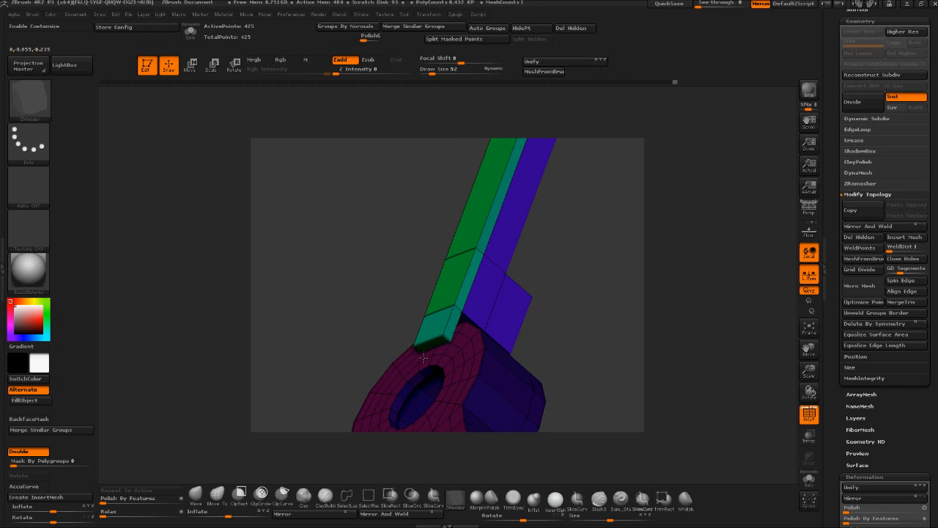
Insert a lengthwise centre edge loop through the arm and block using Insert with Multiple EdgeLoops and a specified resolution
{"action": "left_click_drag", "start_coordinate": [597, 268], "coordinate": [622, 306]}
{"action": "left_click_drag", "start_coordinate": [534, 259], "coordinate": [578, 287]}
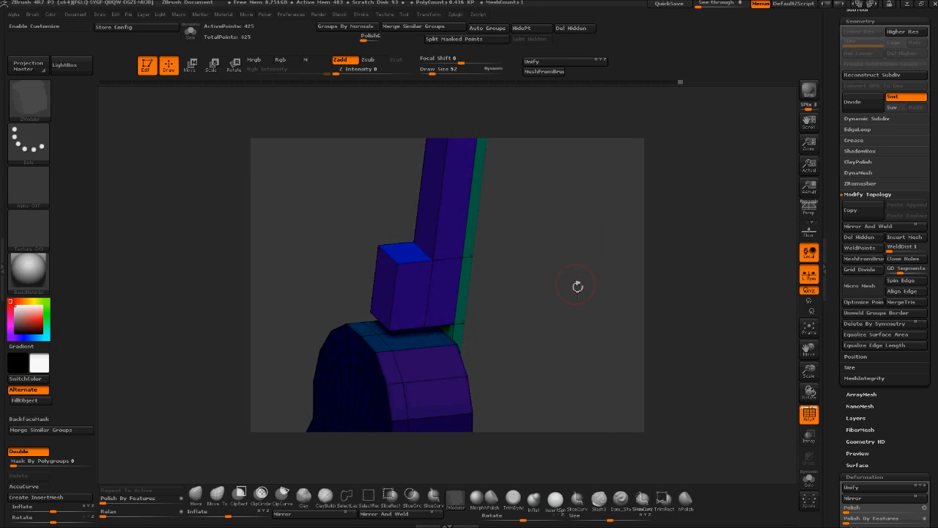
{"action": "key", "text": "space"}
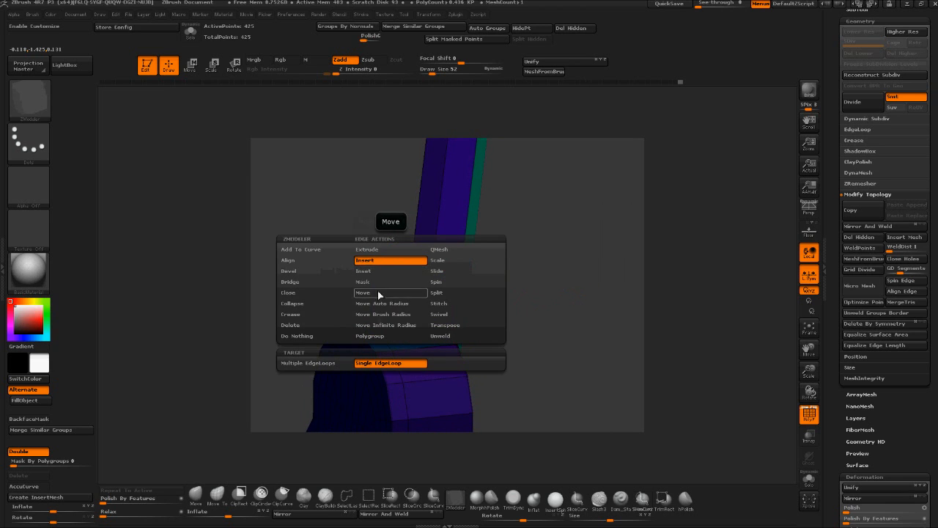
{"action": "left_click", "coordinate": [315, 363]}
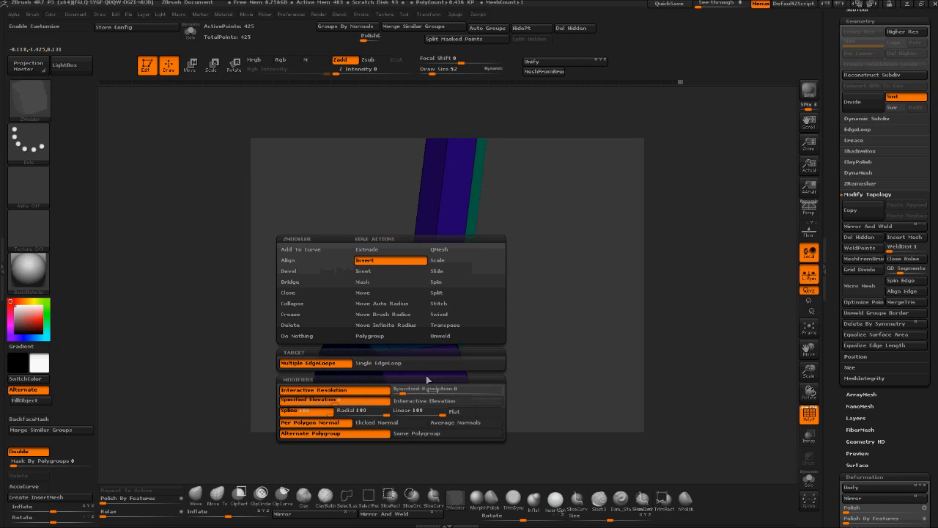
{"action": "left_click", "coordinate": [419, 390]}
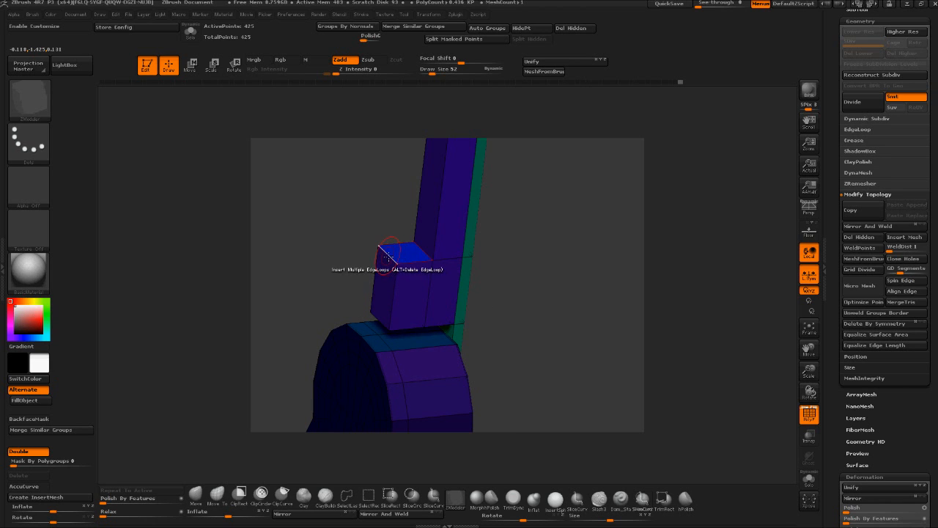
{"action": "left_click", "coordinate": [387, 256]}
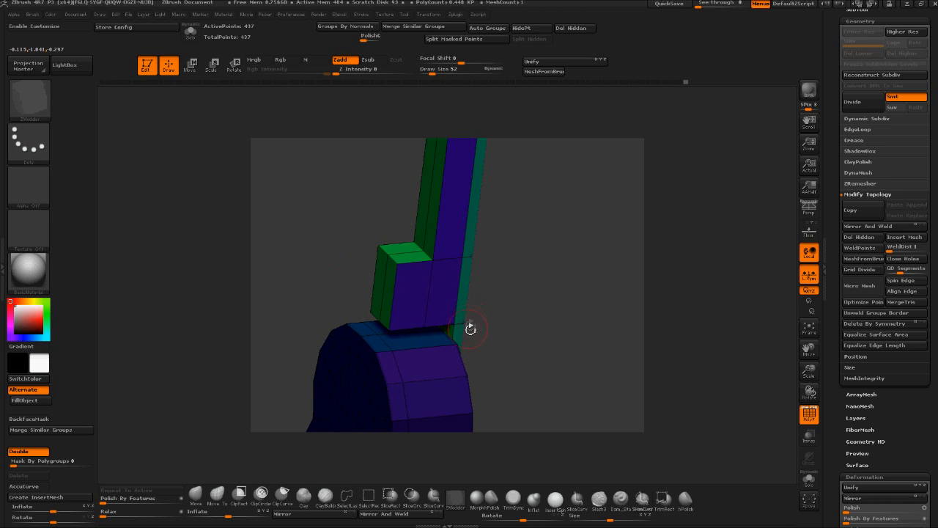
Insert single edge loops through the plate's polygons beneath the block to frame its footprint, undoing the first attempt
{"action": "key", "text": "space"}
{"action": "left_click", "coordinate": [438, 362]}
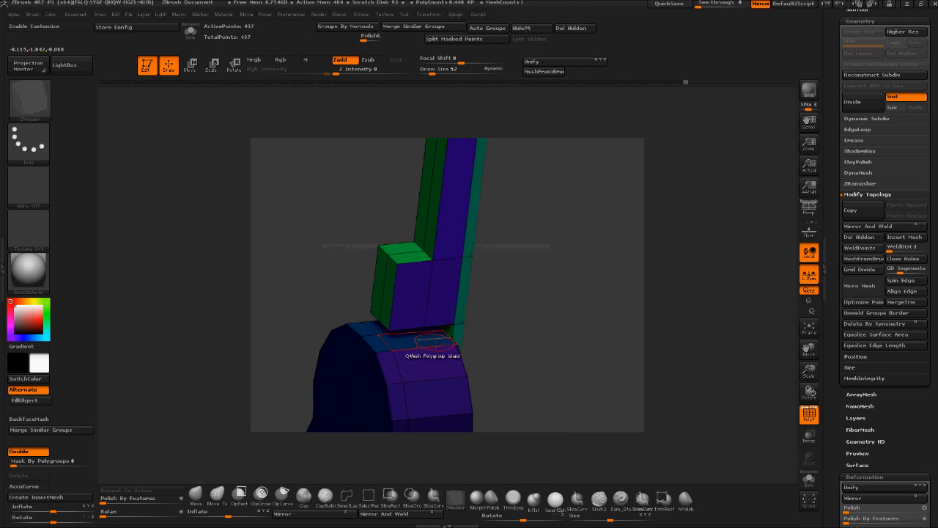
{"action": "right_click_drag", "start_coordinate": [435, 342], "coordinate": [396, 348]}
{"action": "key", "text": "space"}
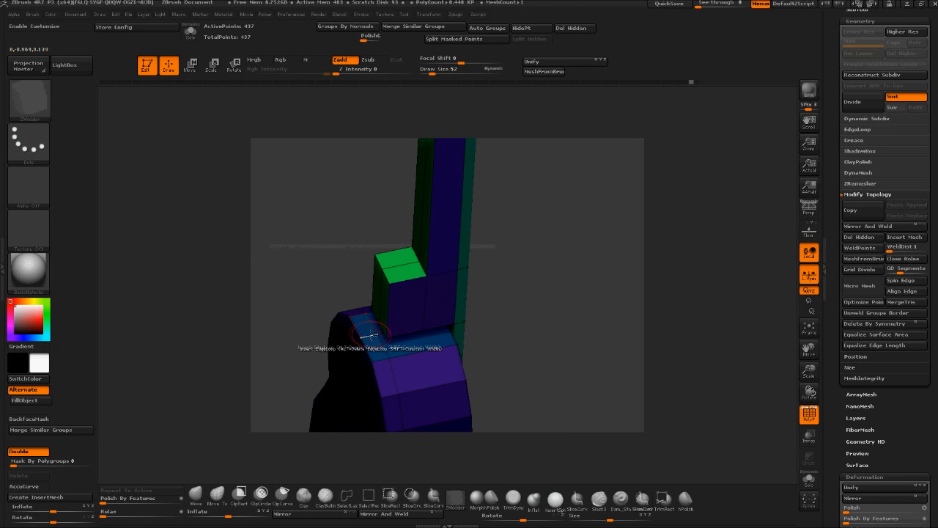
{"action": "left_click_drag", "start_coordinate": [388, 317], "coordinate": [394, 312]}
{"action": "key", "text": "ctrl+z"}
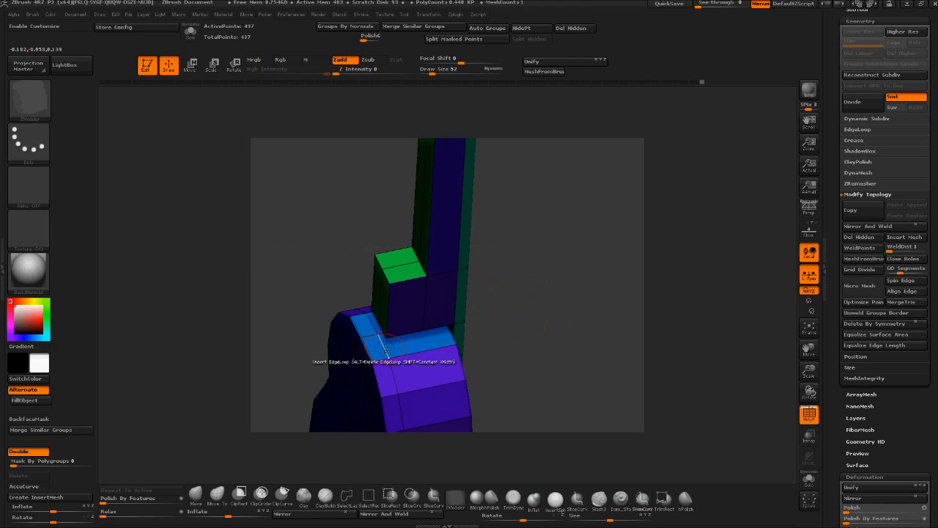
{"action": "left_click", "coordinate": [385, 348]}
{"action": "mouse_move", "coordinate": [301, 315]}
{"action": "left_mouse_down"}
{"action": "mouse_move", "coordinate": [381, 279]}
{"action": "mouse_move", "coordinate": [308, 322]}
{"action": "mouse_move", "coordinate": [280, 327]}
{"action": "mouse_move", "coordinate": [290, 307]}
{"action": "left_mouse_up"}
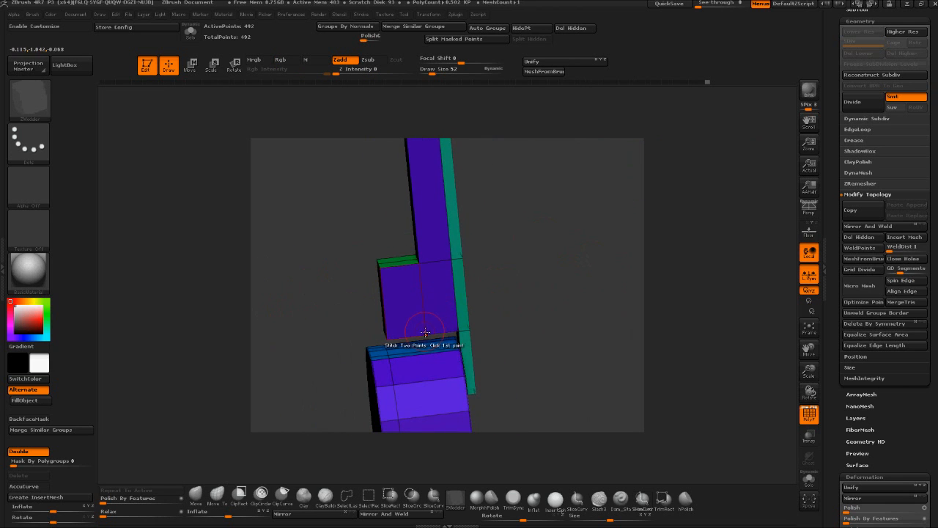
Stitch the bottom mid-side and underside points of the block to its bottom rear edge points using Stitch Two Points
{"action": "left_click", "coordinate": [392, 336]}
{"action": "left_click_drag", "start_coordinate": [360, 323], "coordinate": [322, 324]}
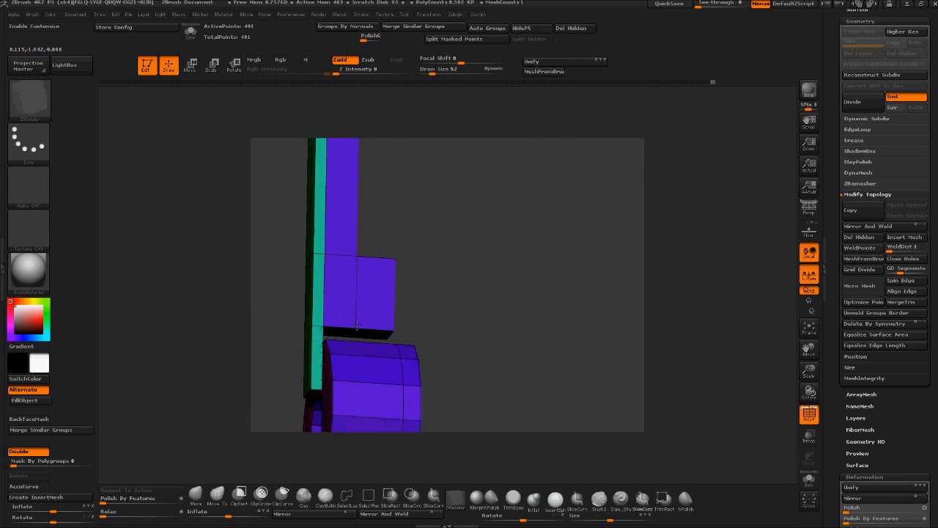
{"action": "left_click_drag", "start_coordinate": [475, 301], "coordinate": [563, 303]}
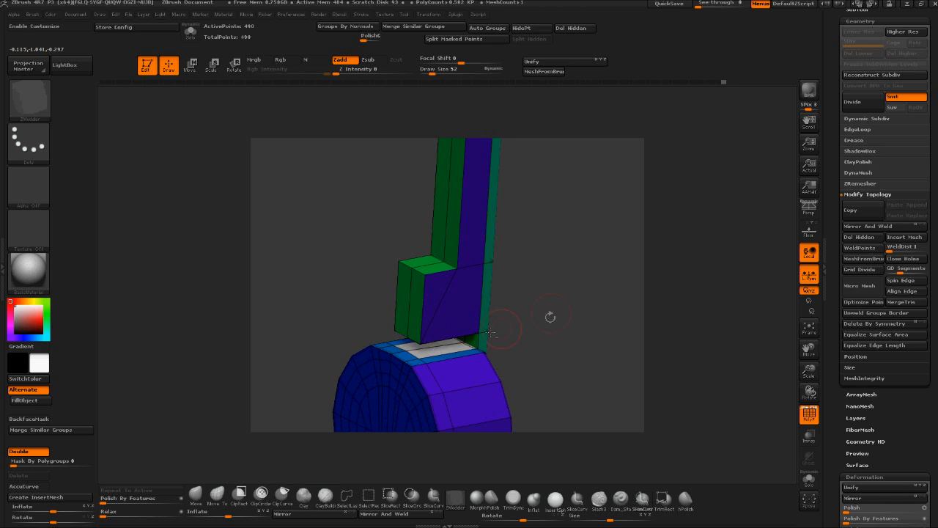
{"action": "left_click_drag", "start_coordinate": [491, 333], "coordinate": [447, 325]}
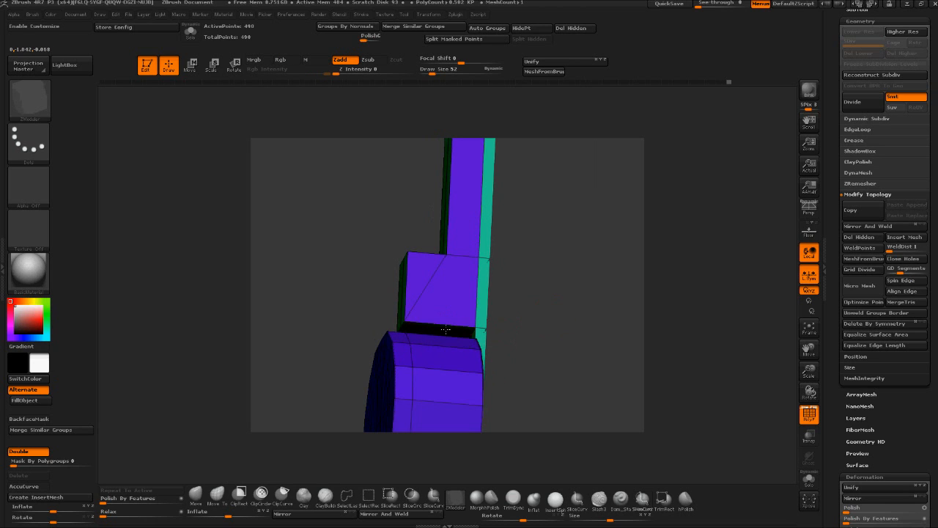
{"action": "left_click_drag", "start_coordinate": [548, 312], "coordinate": [569, 300]}
Isolate the side-wall and arm polygroups and delete the block's two underside polygons with the Delete polygon action
{"action": "left_click", "coordinate": [444, 281], "text": "ctrl+shift"}
{"action": "left_click_drag", "start_coordinate": [579, 242], "coordinate": [501, 276]}
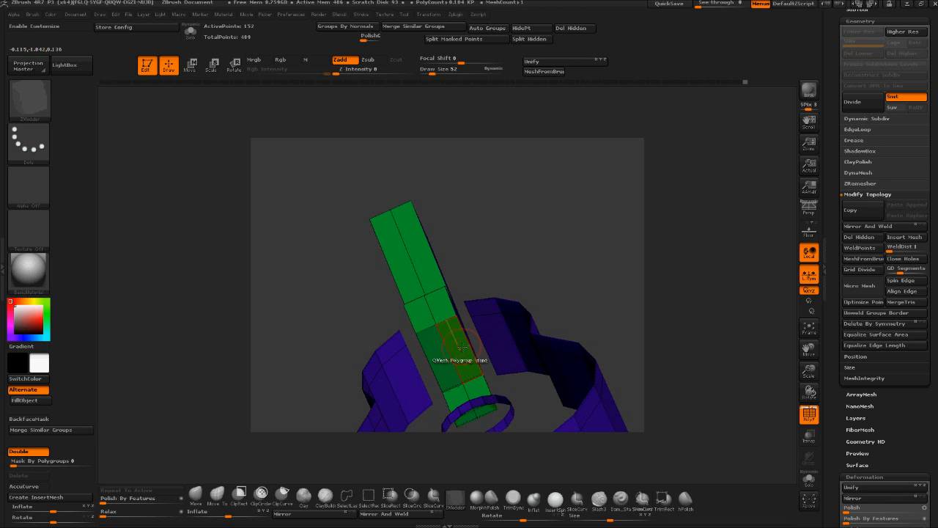
{"action": "left_click", "coordinate": [456, 350]}
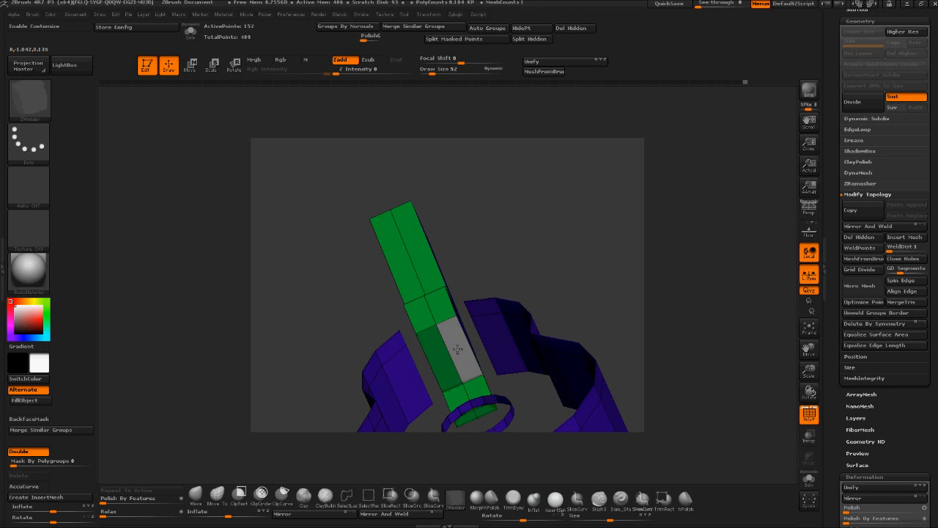
{"action": "left_click_drag", "start_coordinate": [506, 286], "coordinate": [579, 326]}
{"action": "key", "text": "space"}
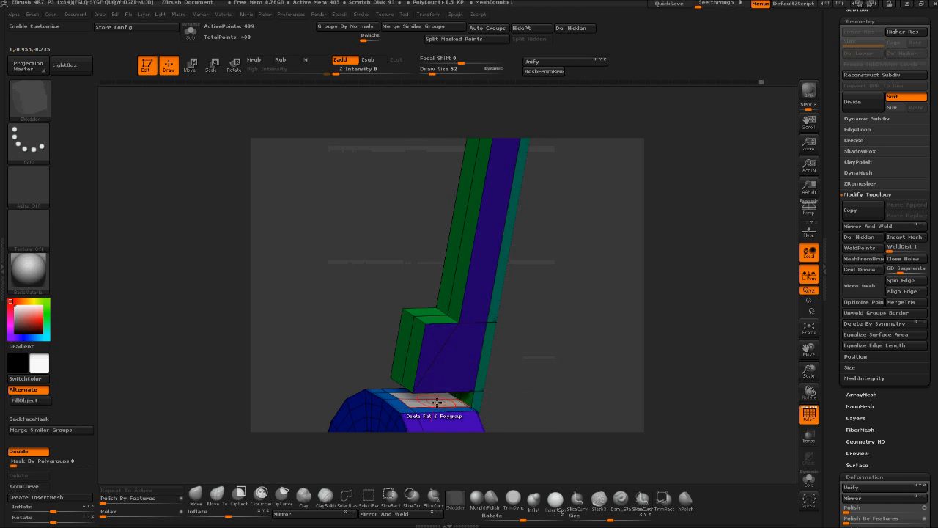
Bridge the block's open lower edges to the matching edges of the plate opening with Bridge Two Edges
{"action": "left_click_drag", "start_coordinate": [553, 360], "coordinate": [552, 311]}
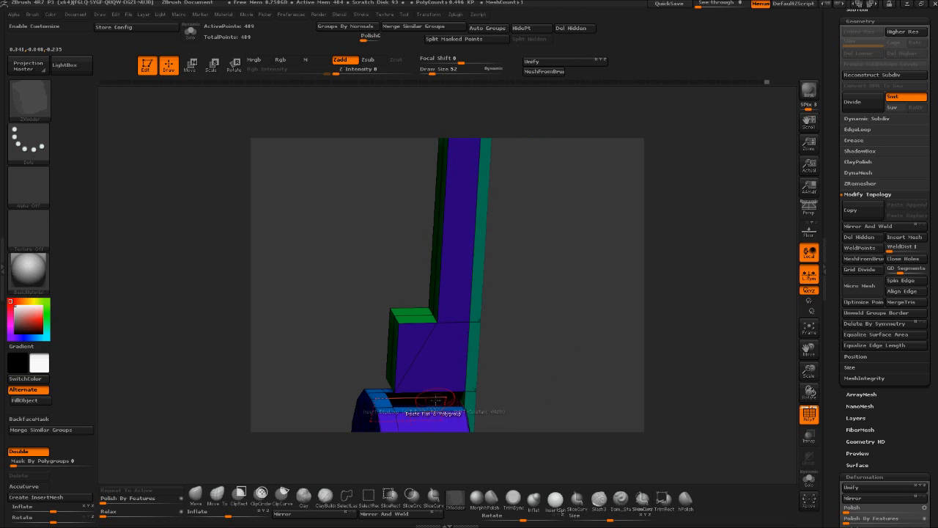
{"action": "key", "text": "space"}
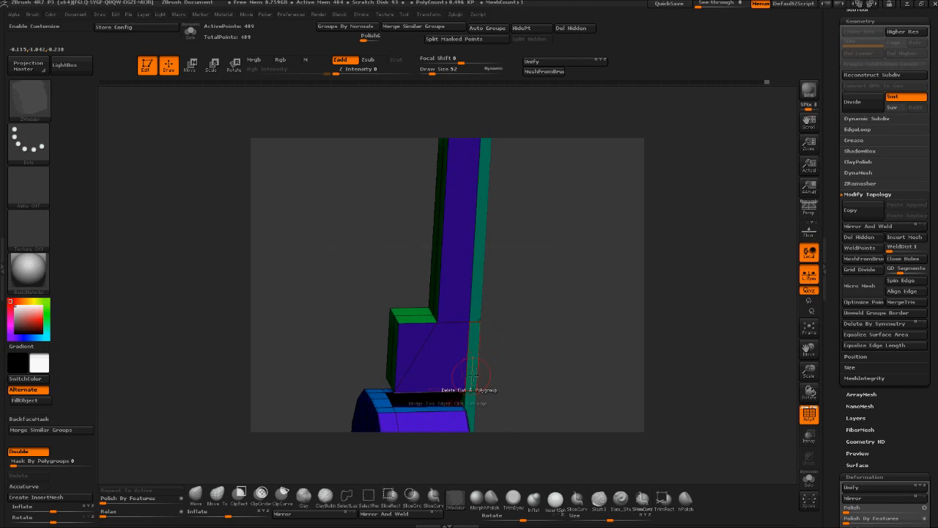
{"action": "left_click", "coordinate": [434, 390]}
{"action": "left_click_drag", "start_coordinate": [526, 323], "coordinate": [354, 397]}
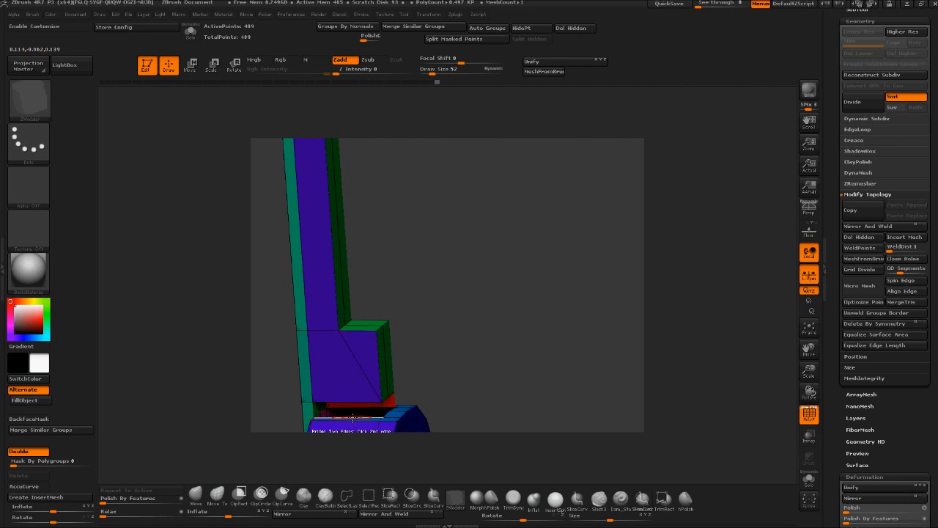
{"action": "left_click_drag", "start_coordinate": [512, 328], "coordinate": [456, 367]}
{"action": "left_click_drag", "start_coordinate": [403, 395], "coordinate": [411, 411]}
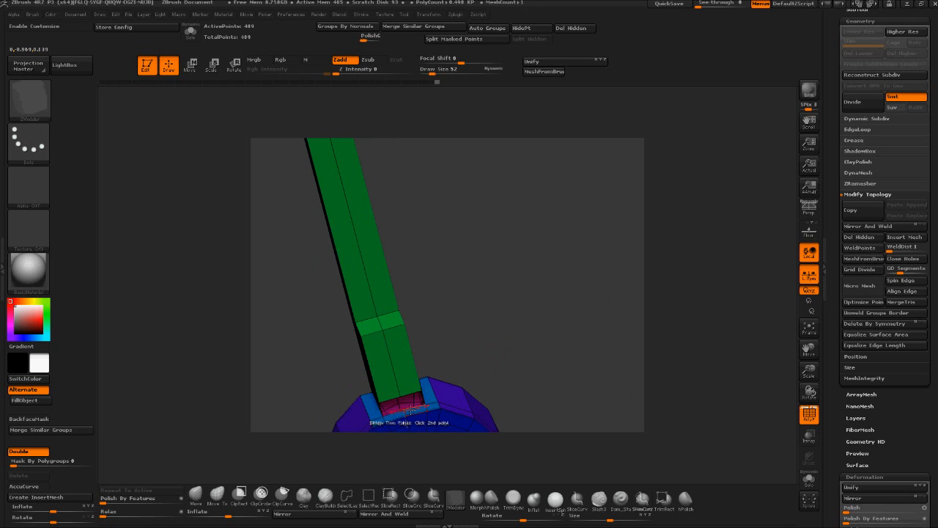
Undo the last front-side bridge and bridge the block's lower side edge to the edge of the plate opening
{"action": "left_click_drag", "start_coordinate": [447, 360], "coordinate": [569, 190]}
{"action": "key", "text": "ctrl+z"}
{"action": "left_click_drag", "start_coordinate": [514, 193], "coordinate": [551, 196]}
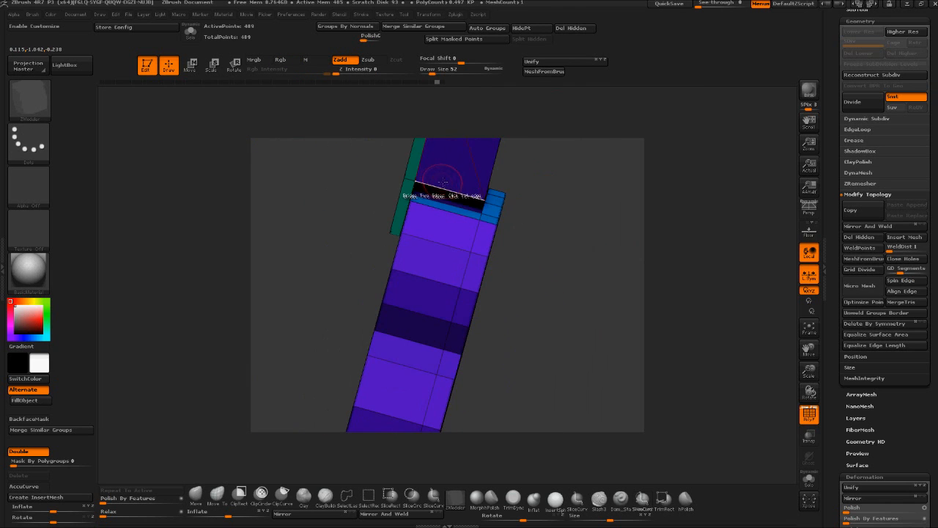
{"action": "left_click", "coordinate": [451, 191]}
{"action": "left_click", "coordinate": [447, 212]}
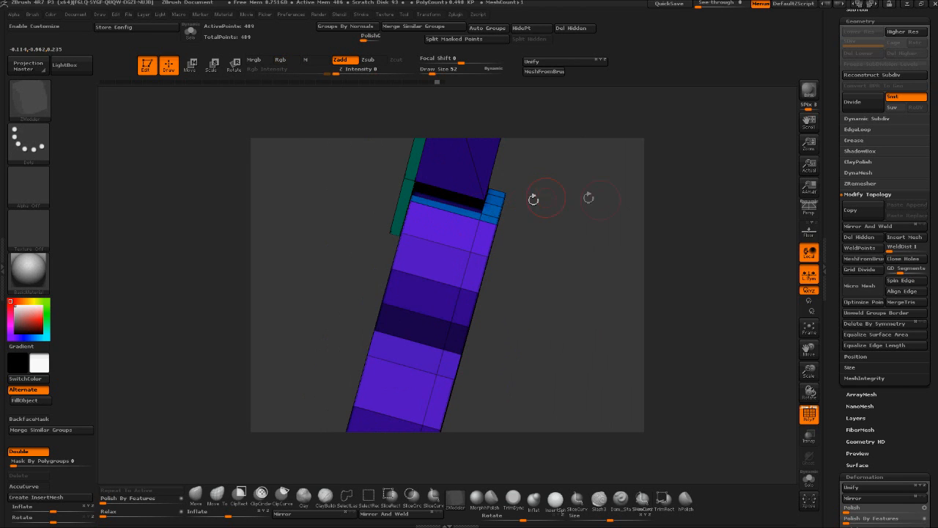
Turn off double-sided display in Display Properties and flip the mesh's face direction
{"action": "left_click", "coordinate": [854, 478]}
{"action": "left_click_drag", "start_coordinate": [836, 476], "coordinate": [833, 387]}
{"action": "left_click", "coordinate": [854, 314]}
{"action": "left_click_drag", "start_coordinate": [726, 341], "coordinate": [641, 322]}
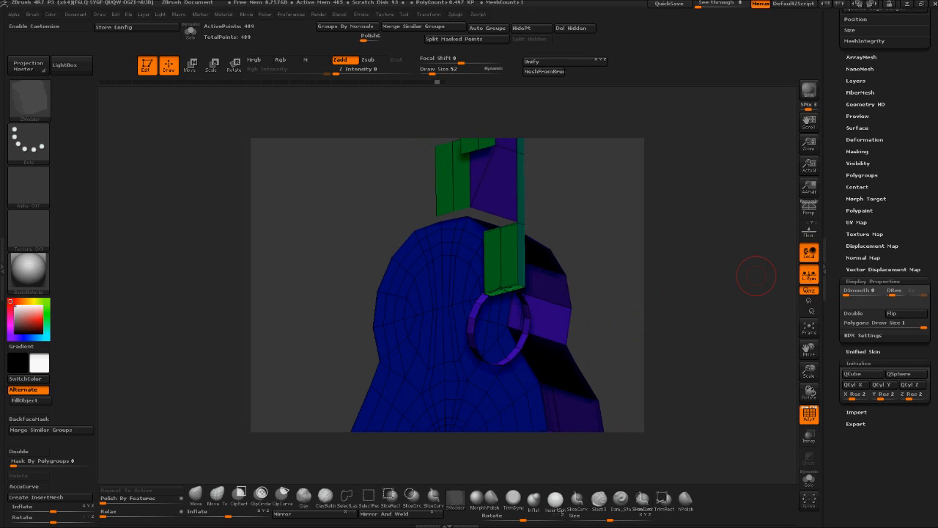
{"action": "left_click", "coordinate": [904, 316]}
{"action": "left_click_drag", "start_coordinate": [698, 317], "coordinate": [719, 206]}
Bridge the remaining side and front edges between the block and the plate opening to close the gap
{"action": "left_click", "coordinate": [443, 213]}
{"action": "left_click", "coordinate": [443, 198]}
{"action": "mouse_move", "coordinate": [601, 201]}
{"action": "left_mouse_down"}
{"action": "mouse_move", "coordinate": [543, 186]}
{"action": "mouse_move", "coordinate": [595, 191]}
{"action": "left_mouse_up"}
{"action": "left_click", "coordinate": [491, 206]}
{"action": "left_click", "coordinate": [486, 197]}
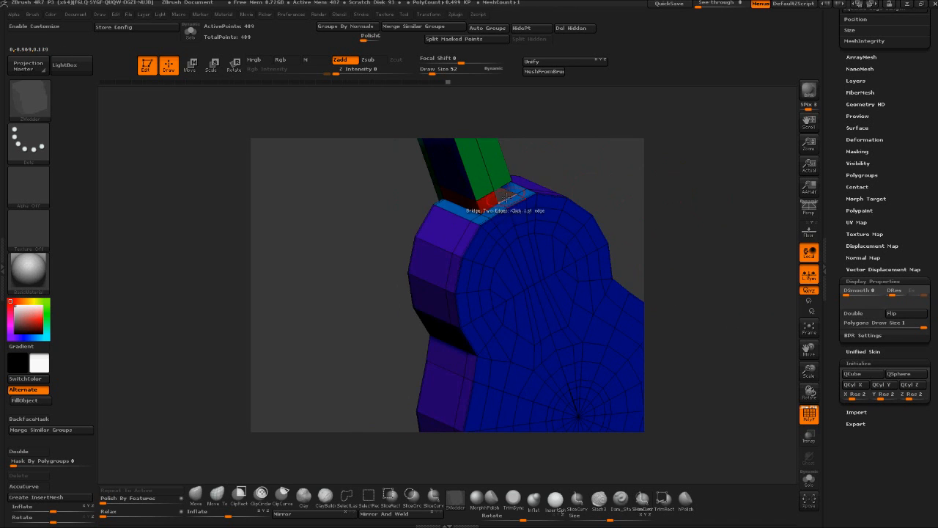
{"action": "left_click", "coordinate": [499, 191]}
{"action": "left_click_drag", "start_coordinate": [548, 167], "coordinate": [556, 240]}
Set the ZModeler polygon action to QMesh with the A Single Poly target and try it on the block
{"action": "key", "text": "space"}
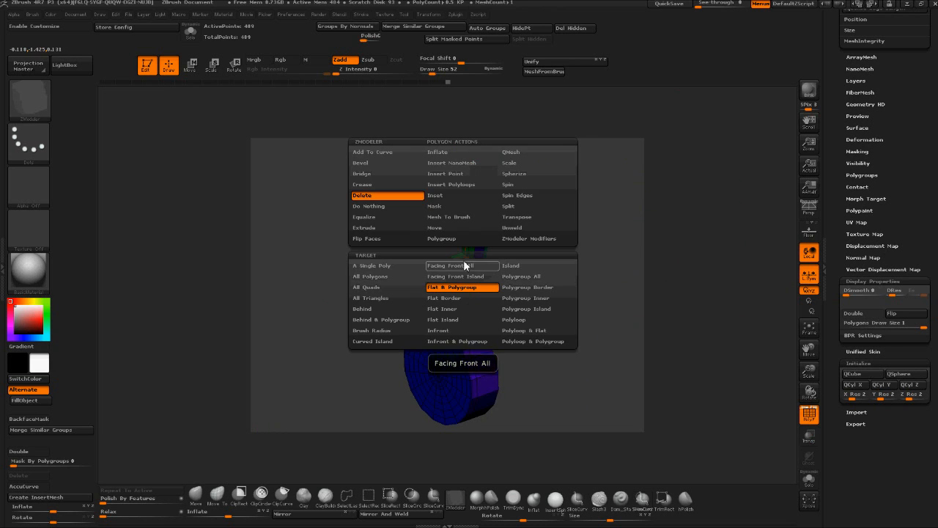
{"action": "left_click", "coordinate": [537, 152]}
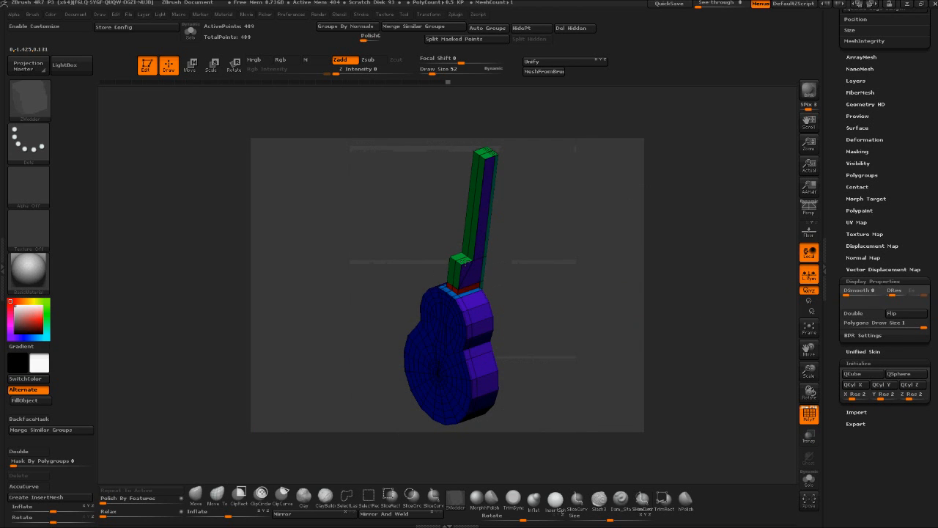
{"action": "left_click_drag", "start_coordinate": [554, 242], "coordinate": [510, 246]}
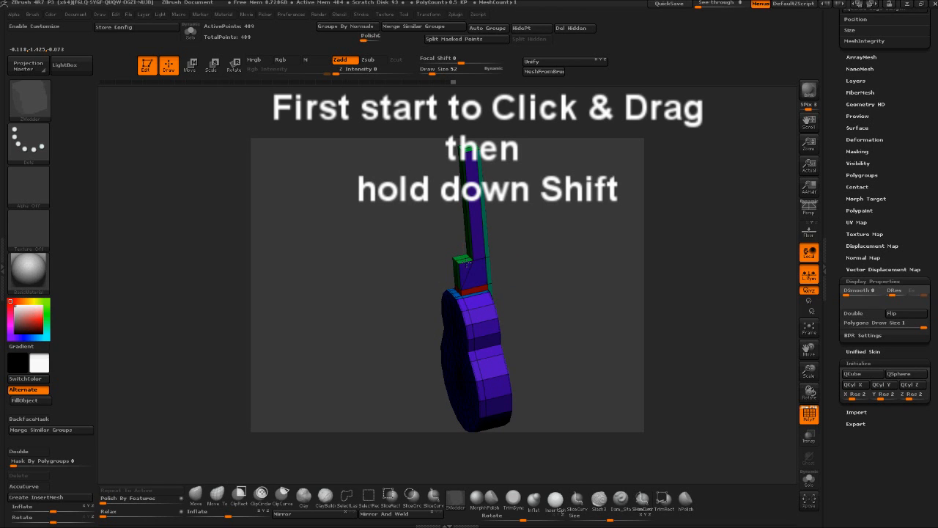
{"action": "key", "text": "space"}
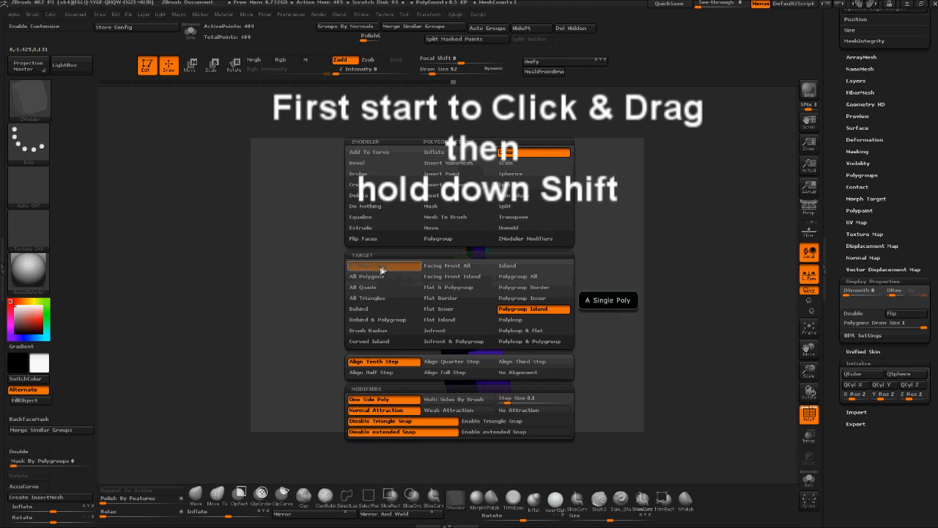
{"action": "left_click", "coordinate": [357, 266]}
{"action": "left_click_drag", "start_coordinate": [468, 272], "coordinate": [460, 262]}
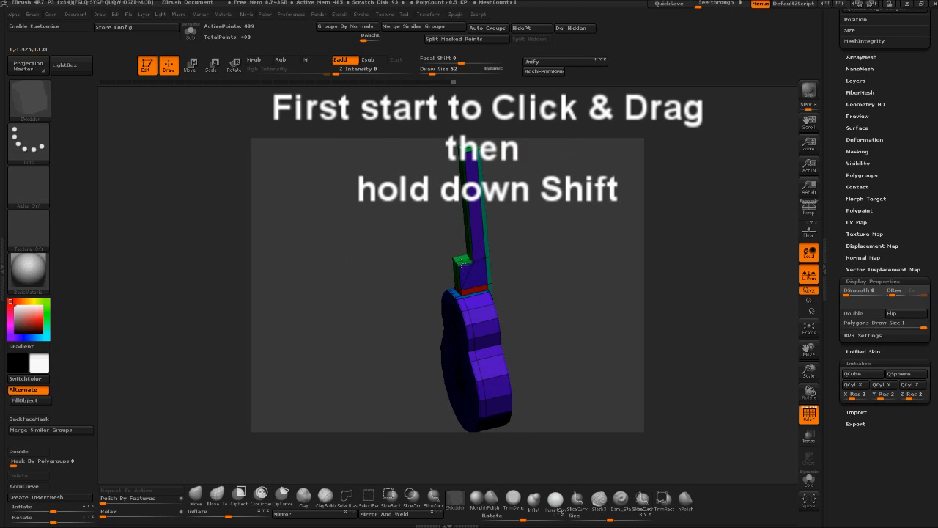
{"action": "mouse_move", "coordinate": [507, 247]}
{"action": "left_mouse_down"}
{"action": "mouse_move", "coordinate": [544, 248]}
{"action": "mouse_move", "coordinate": [535, 250]}
{"action": "left_mouse_up"}
{"action": "key", "text": "ctrl"}
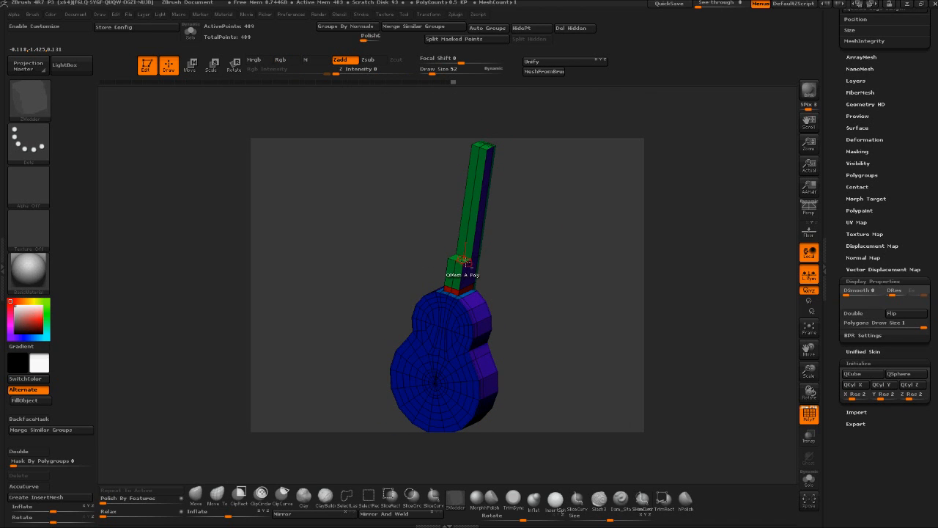
Set the ZModeler edge action to Crease, trying the EdgeLoop Complete target and choosing another loop target
{"action": "left_click_drag", "start_coordinate": [544, 245], "coordinate": [633, 241]}
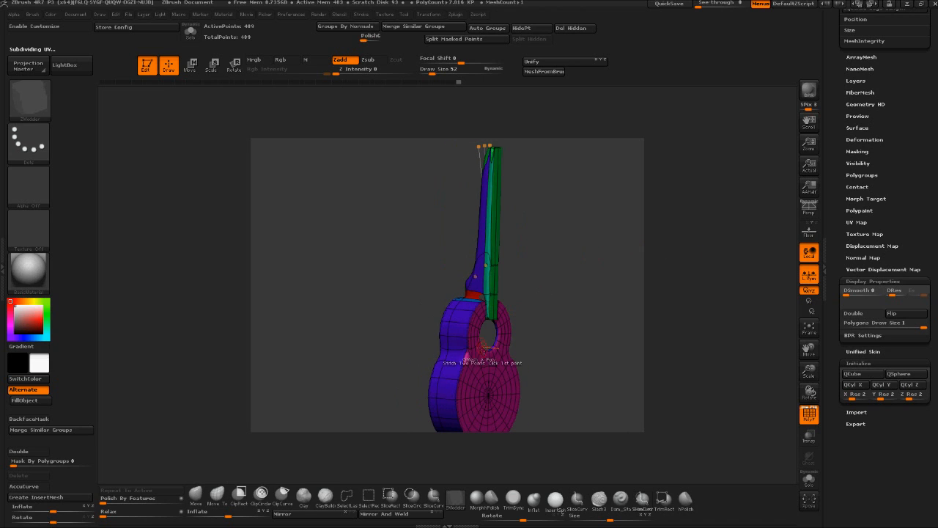
{"action": "key", "text": "shift"}
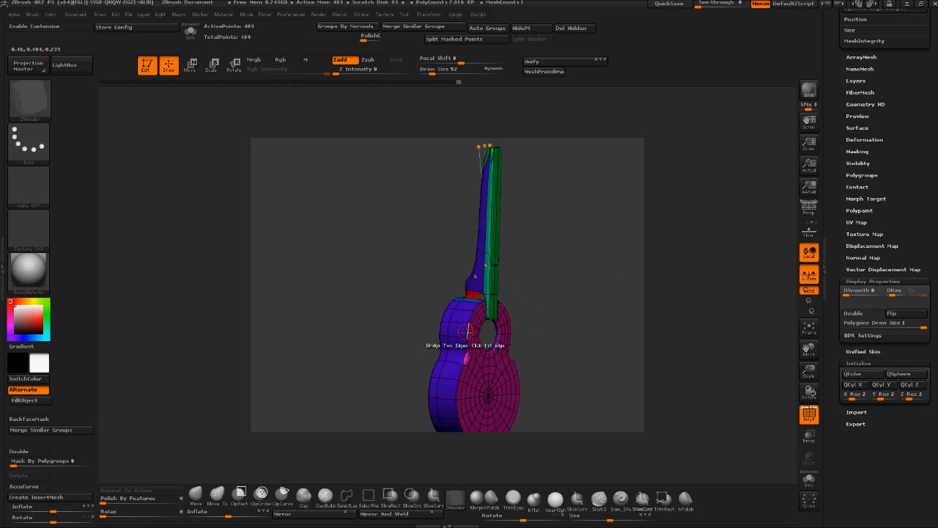
{"action": "key", "text": "shift"}
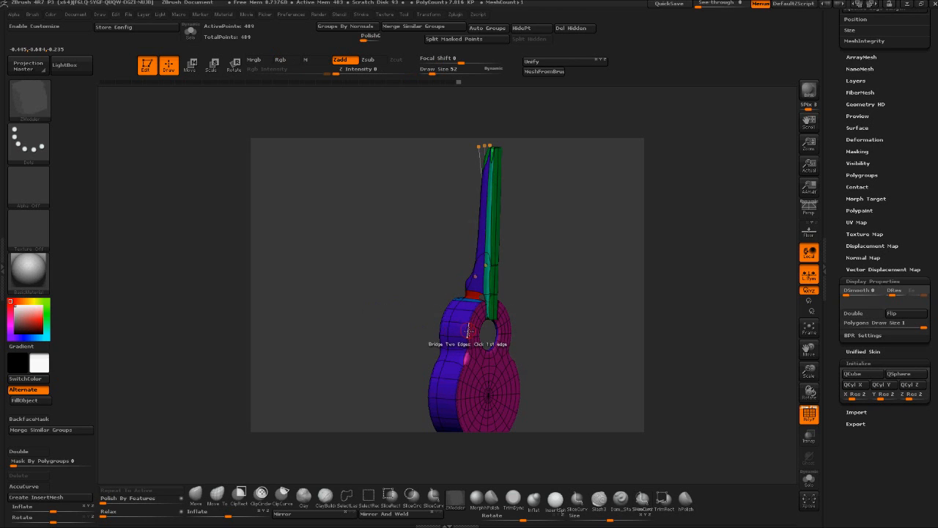
{"action": "key", "text": "space"}
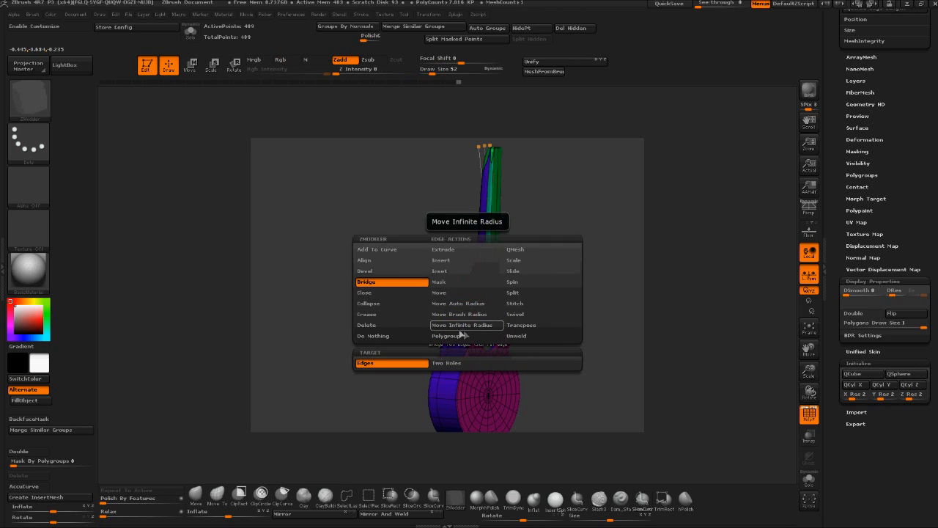
{"action": "left_click", "coordinate": [370, 314]}
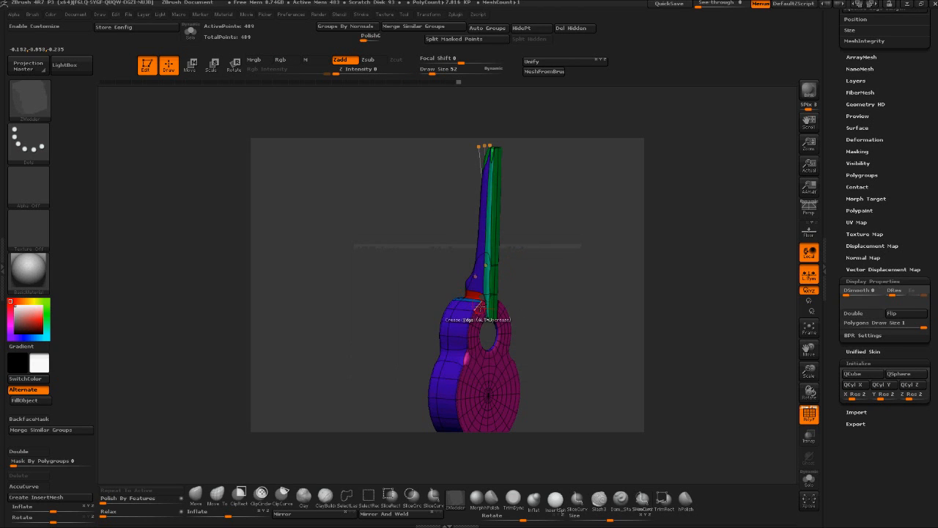
{"action": "key", "text": "space"}
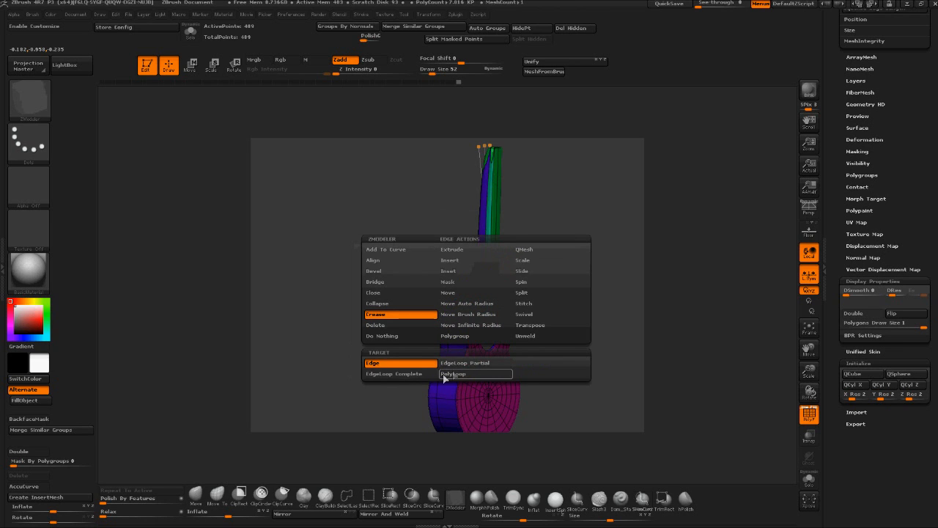
{"action": "left_click", "coordinate": [412, 375]}
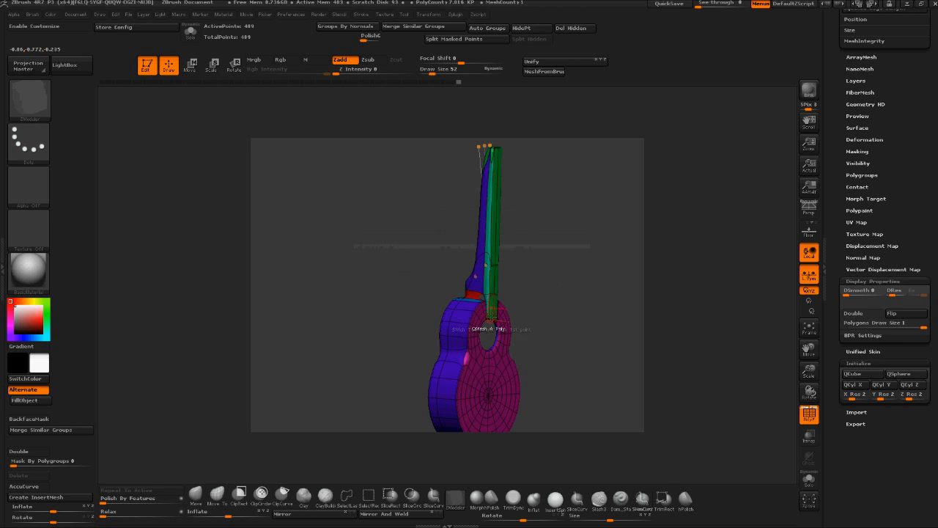
{"action": "key", "text": "space"}
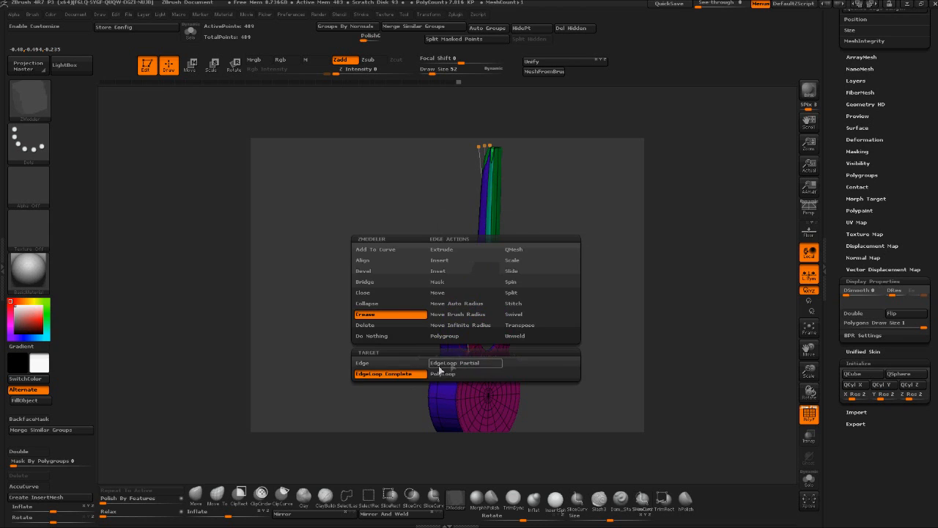
{"action": "left_click", "coordinate": [436, 375]}
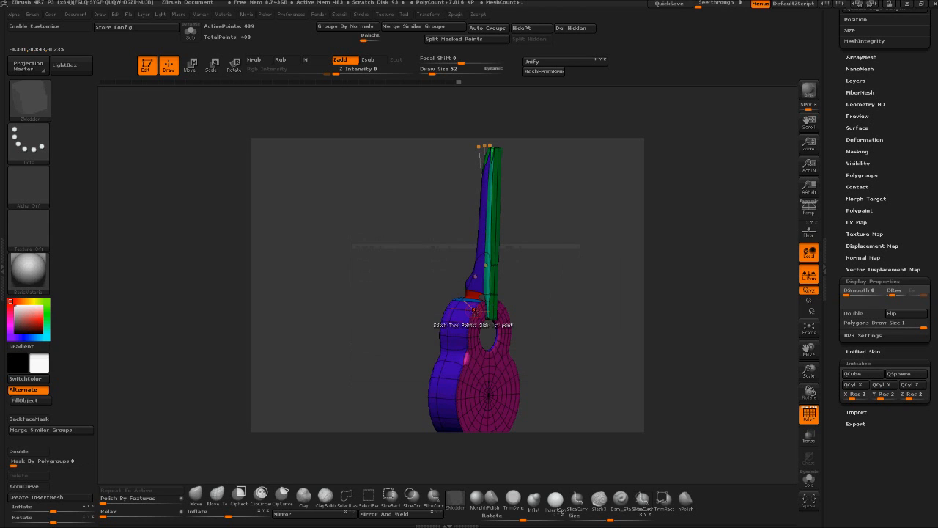
Preview the model with Dynamic Subdiv, examine the junction of block, arm and plate, and turn the preview off
{"action": "left_click_drag", "start_coordinate": [577, 318], "coordinate": [605, 322]}
{"action": "key", "text": "d"}
{"action": "left_click_drag", "start_coordinate": [540, 332], "coordinate": [439, 352]}
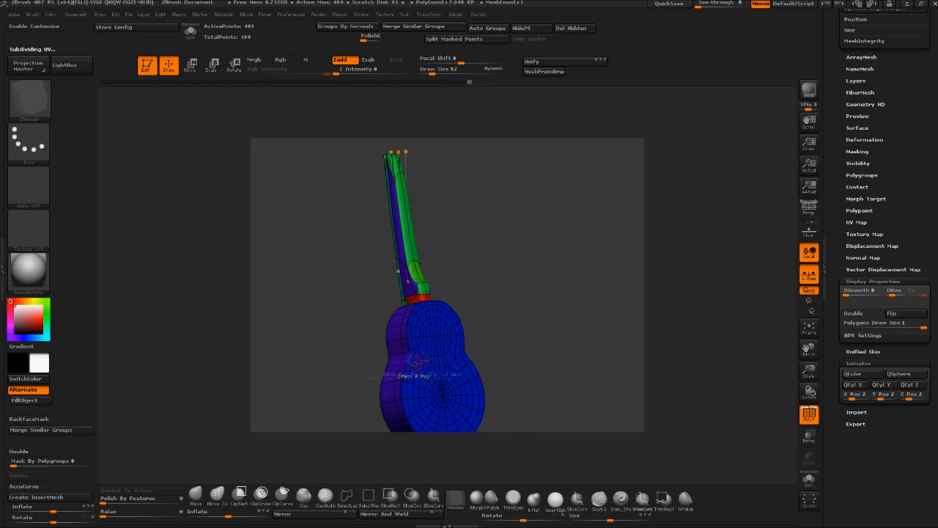
{"action": "left_click_drag", "start_coordinate": [513, 326], "coordinate": [506, 282]}
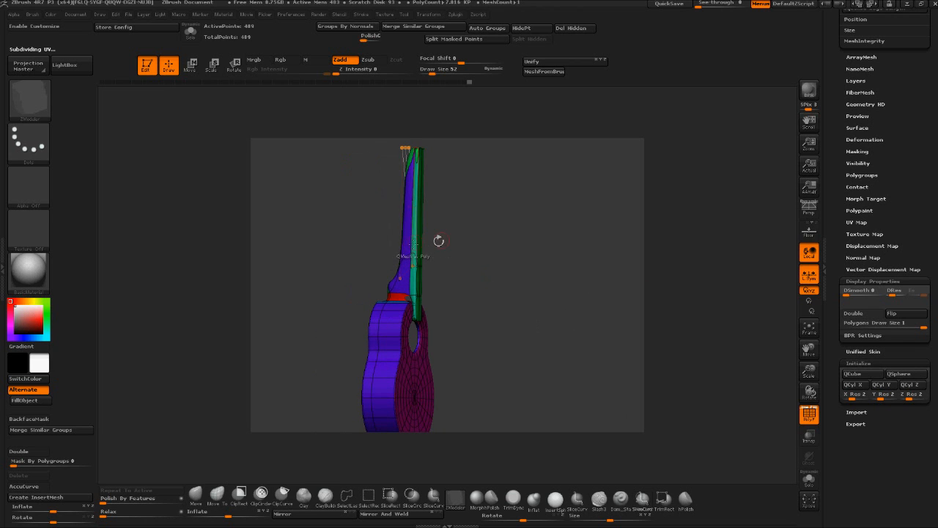
{"action": "left_click_drag", "start_coordinate": [537, 239], "coordinate": [576, 370], "text": "alt"}
{"action": "left_click_drag", "start_coordinate": [601, 235], "coordinate": [480, 242], "text": "alt"}
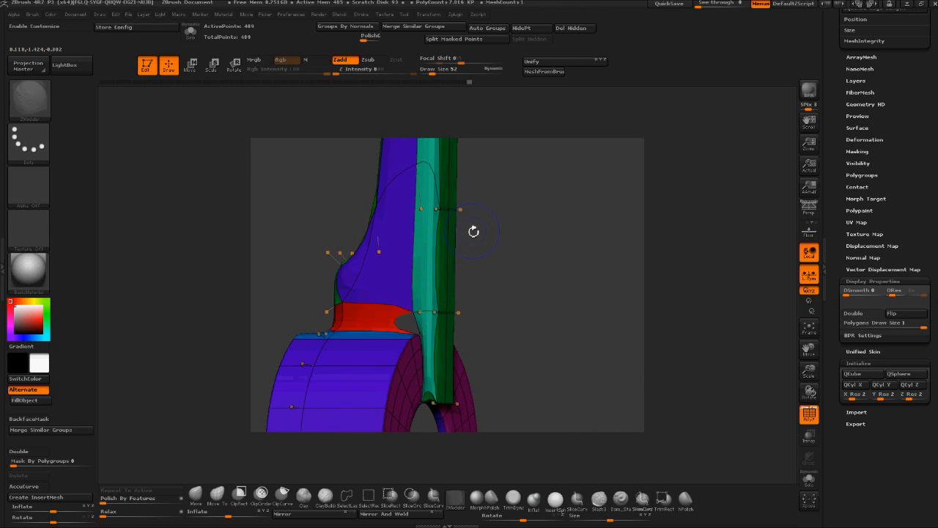
{"action": "key", "text": "shift+d"}
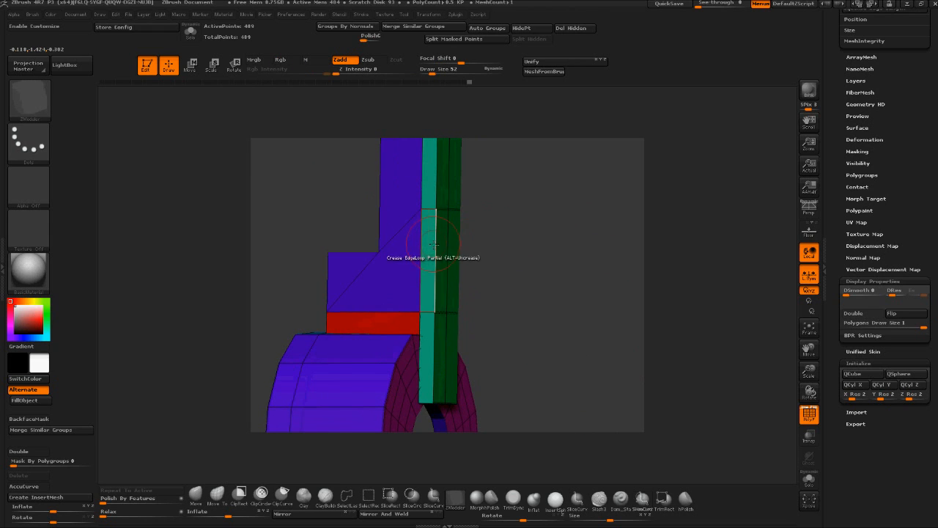
Crease the arm's lengthwise edges with Crease EdgeLoop Partial and check the smoothing with a brief Dynamic Subdiv preview
{"action": "right_click_drag", "start_coordinate": [436, 247], "coordinate": [392, 225]}
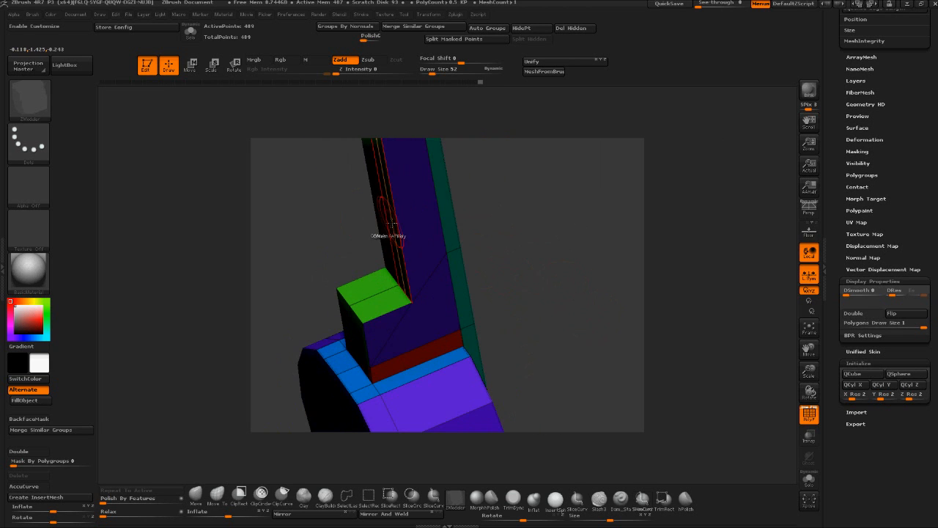
{"action": "right_click_drag", "start_coordinate": [312, 223], "coordinate": [368, 208]}
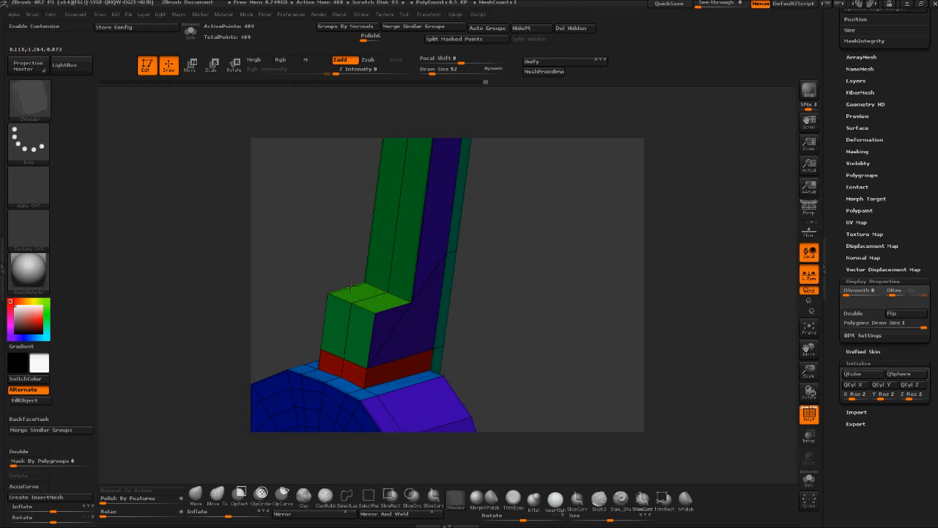
{"action": "key", "text": "d"}
{"action": "key", "text": "shift+d"}
{"action": "left_click_drag", "start_coordinate": [570, 297], "coordinate": [511, 296]}
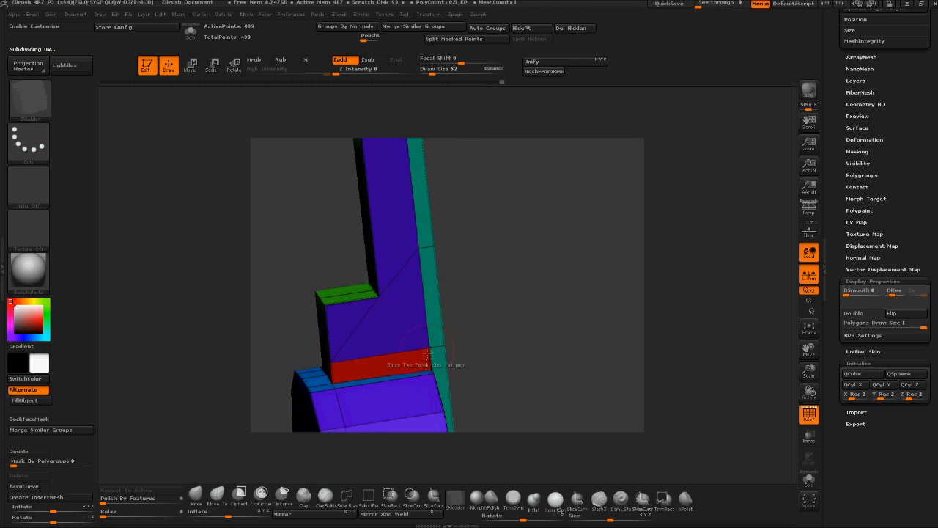
Crease the edges at the arm's lower end above the plate's hole with Crease EdgeLoop Partial
{"action": "left_click_drag", "start_coordinate": [601, 140], "coordinate": [576, 267]}
{"action": "left_click_drag", "start_coordinate": [573, 304], "coordinate": [508, 336]}
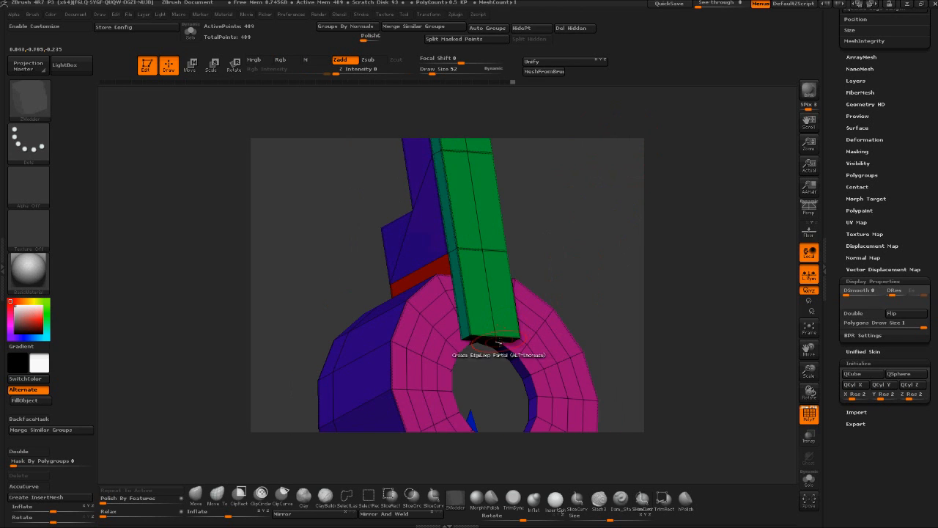
{"action": "left_click_drag", "start_coordinate": [635, 211], "coordinate": [553, 242]}
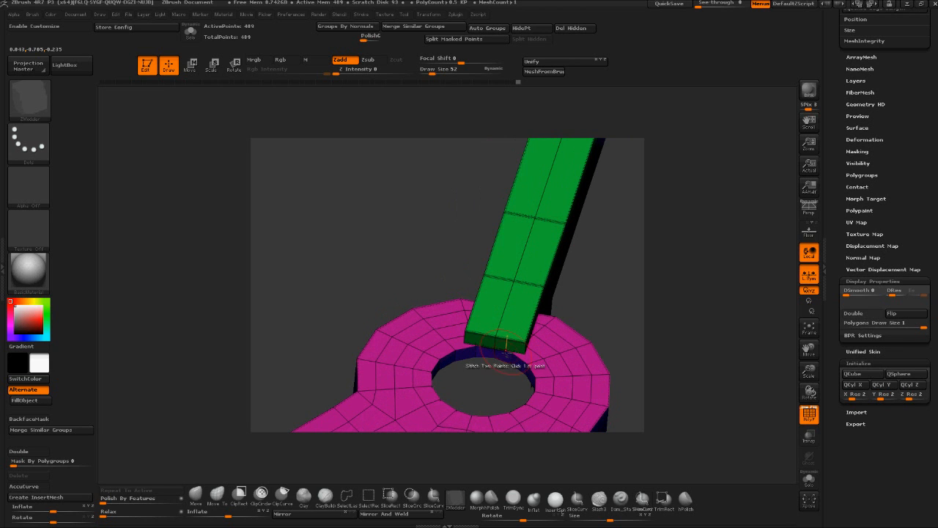
{"action": "left_click_drag", "start_coordinate": [632, 312], "coordinate": [647, 329]}
{"action": "left_click_drag", "start_coordinate": [635, 295], "coordinate": [507, 346]}
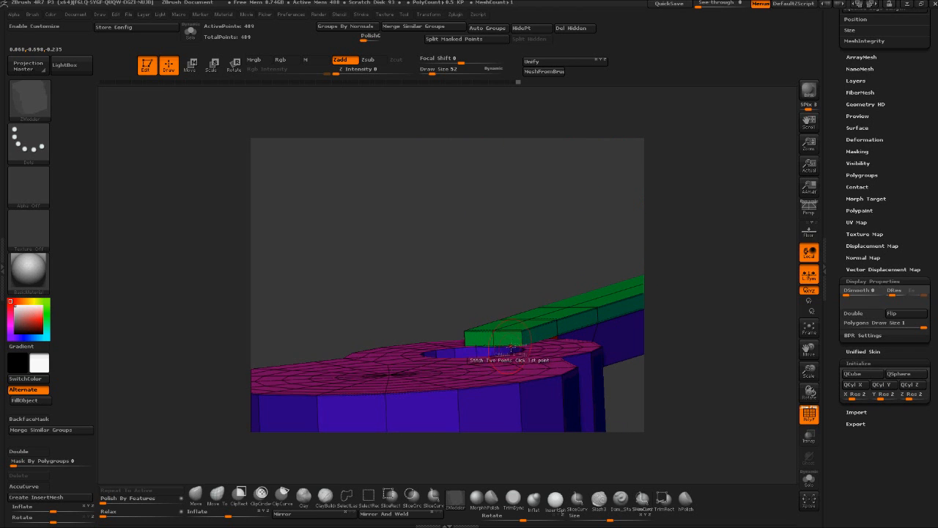
Check the arm's lower end by isolating its polygroup, showing everything again and toggling the Dynamic Subdiv preview
{"action": "left_click", "coordinate": [508, 340], "text": "ctrl+shift"}
{"action": "left_click_drag", "start_coordinate": [628, 273], "coordinate": [648, 320]}
{"action": "left_click", "coordinate": [660, 293], "text": "ctrl+shift"}
{"action": "key", "text": "d"}
{"action": "left_click_drag", "start_coordinate": [673, 259], "coordinate": [645, 278]}
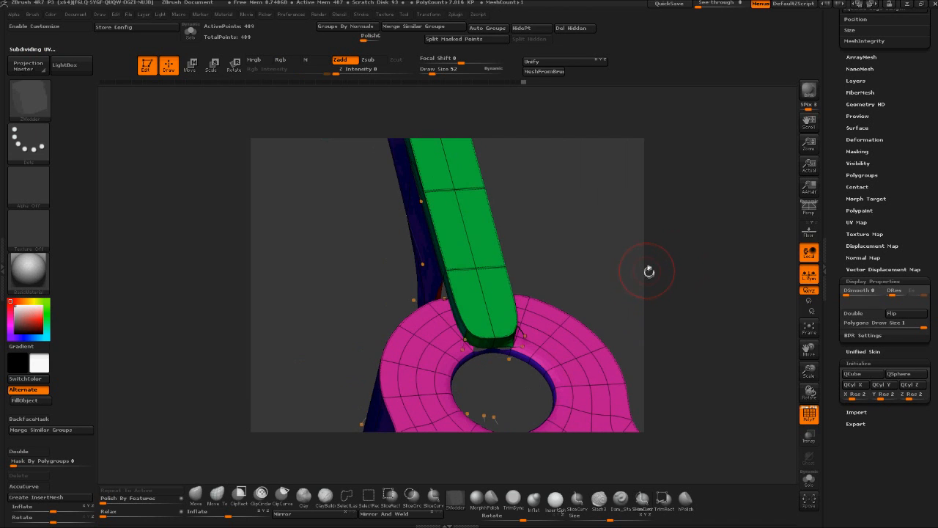
{"action": "key", "text": "shift+d"}
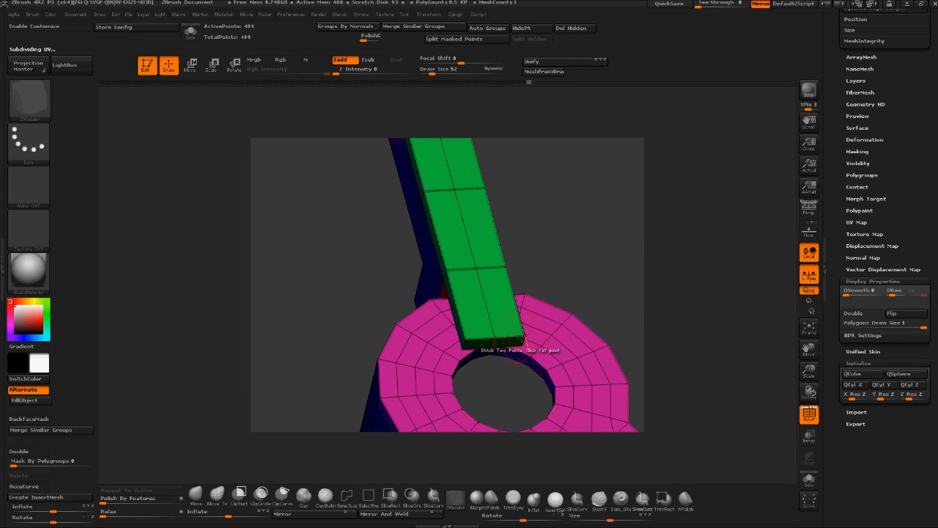
Preview the smoothed mesh with Dynamic Subdiv and examine the arm's lower end and its junction with the plate from several sides
{"action": "left_click_drag", "start_coordinate": [334, 308], "coordinate": [433, 404]}
{"action": "key", "text": "d"}
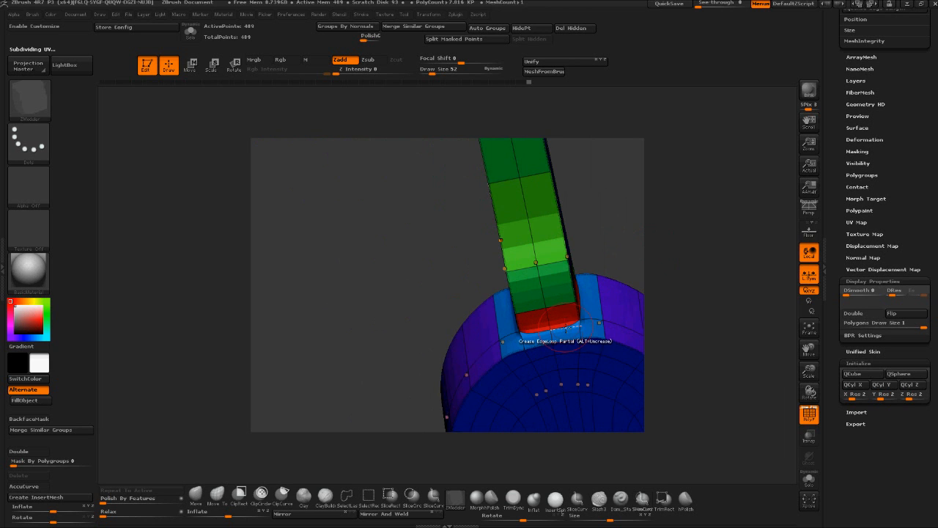
{"action": "left_click_drag", "start_coordinate": [620, 267], "coordinate": [553, 276]}
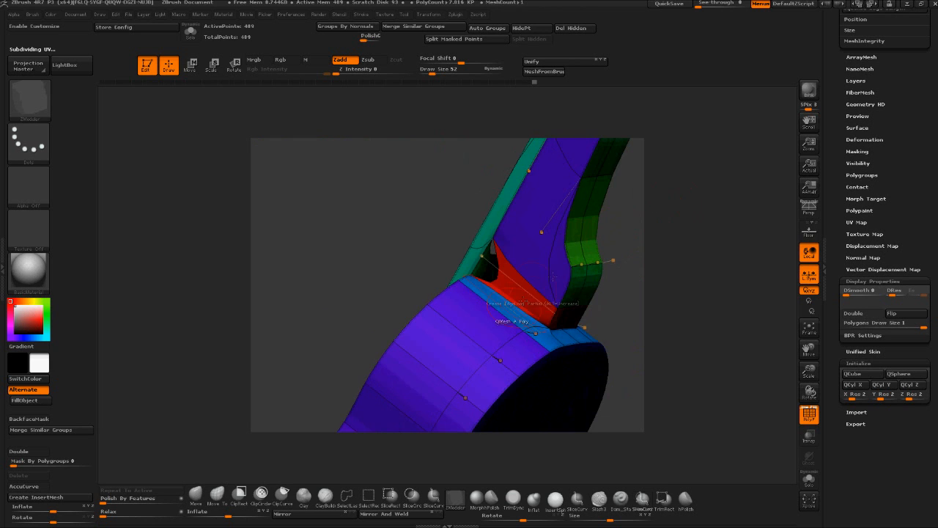
{"action": "left_click_drag", "start_coordinate": [671, 286], "coordinate": [410, 330]}
Weld the model's nearby points with a weld distance of 15 and turn off the Dynamic Subdiv preview
{"action": "left_click_drag", "start_coordinate": [874, 47], "coordinate": [874, 191]}
{"action": "scroll", "coordinate": [896, 220], "scroll_direction": "up", "scroll_amount": 5}
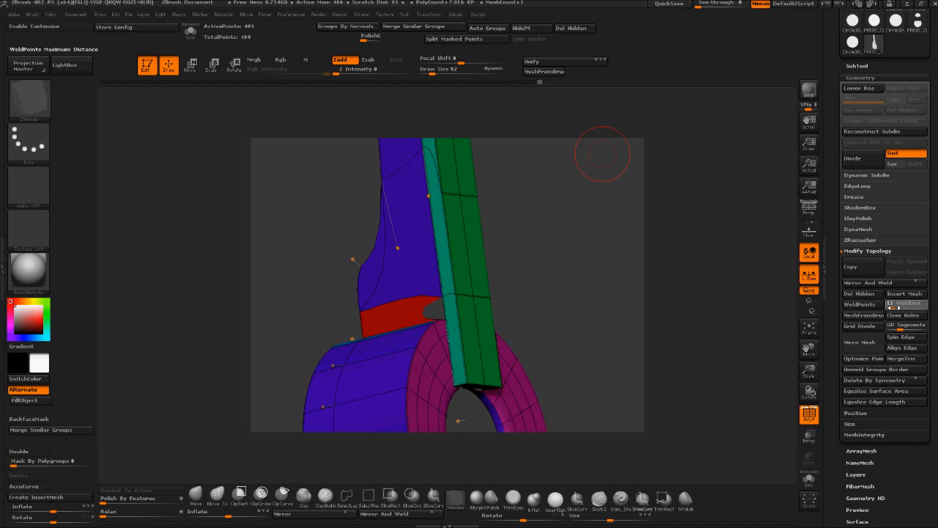
{"action": "left_click_drag", "start_coordinate": [900, 306], "coordinate": [904, 307]}
{"action": "left_click", "coordinate": [860, 304]}
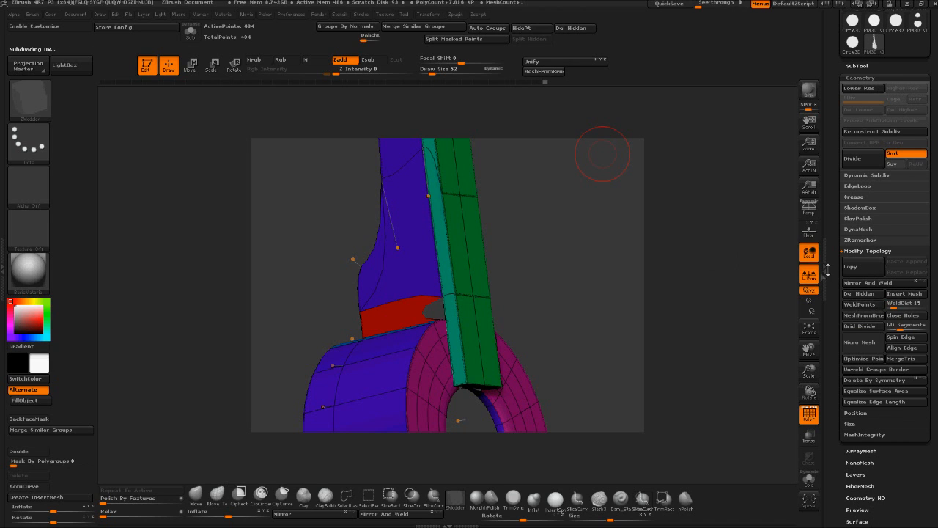
{"action": "key", "text": "shift+d"}
Stitch the lower corner points of the arm's stepped base onto the plate's points with Stitch Two Points, closing the red strip
{"action": "mouse_move", "coordinate": [718, 356]}
{"action": "left_mouse_down"}
{"action": "mouse_move", "coordinate": [743, 371]}
{"action": "mouse_move", "coordinate": [731, 376]}
{"action": "mouse_move", "coordinate": [732, 358]}
{"action": "left_mouse_up"}
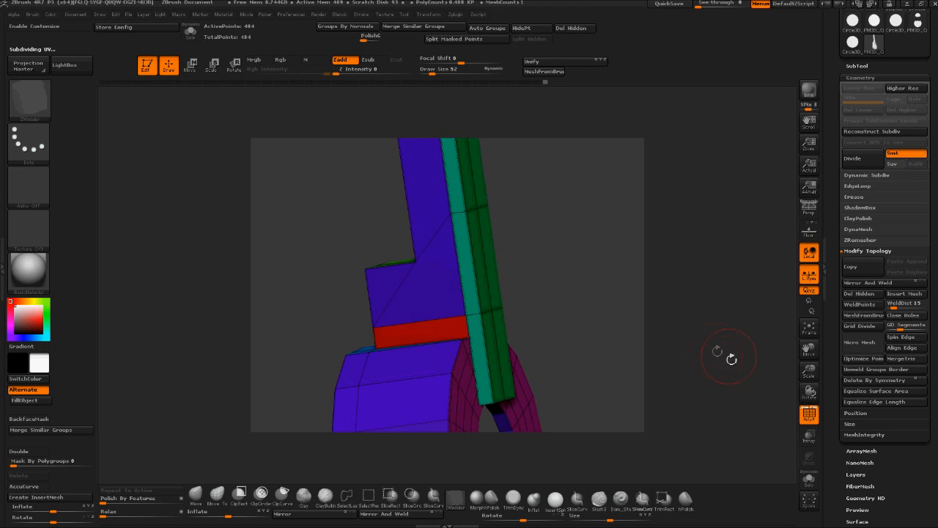
{"action": "left_click", "coordinate": [468, 336]}
{"action": "left_click", "coordinate": [469, 338]}
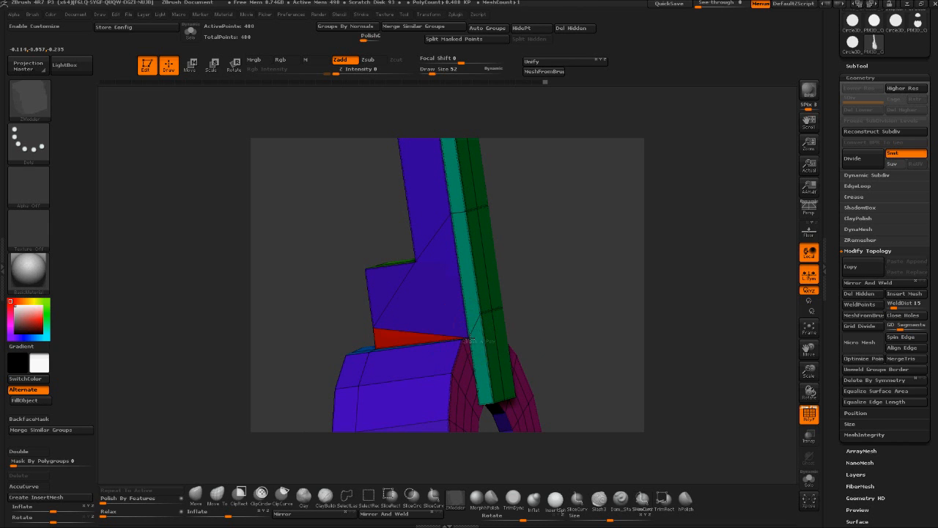
{"action": "left_click_drag", "start_coordinate": [557, 326], "coordinate": [608, 326]}
{"action": "left_click", "coordinate": [389, 327]}
{"action": "left_click", "coordinate": [389, 347]}
{"action": "left_click_drag", "start_coordinate": [545, 288], "coordinate": [368, 328]}
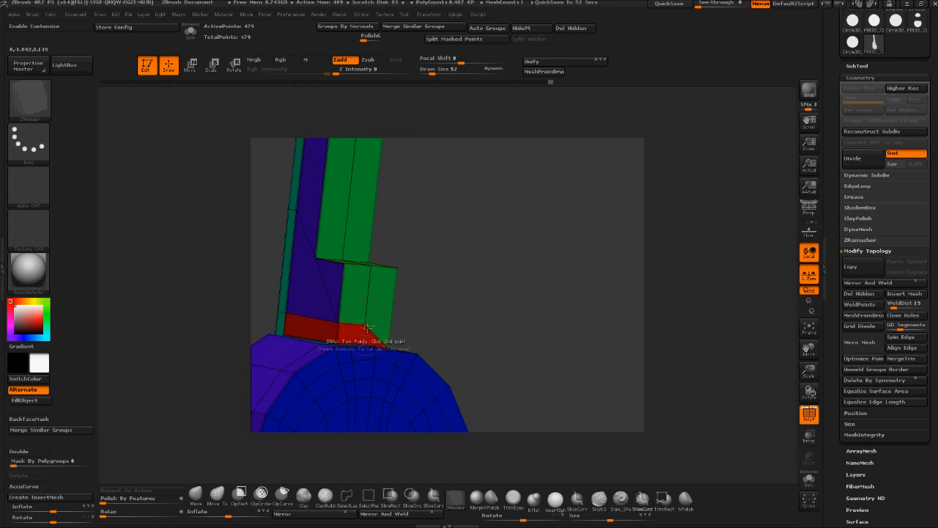
{"action": "left_click", "coordinate": [337, 324]}
{"action": "left_click", "coordinate": [337, 343]}
Check the stitched junction of arm and plate from several sides with Dynamic Subdiv and turn the preview off
{"action": "left_click_drag", "start_coordinate": [423, 308], "coordinate": [477, 305]}
{"action": "left_click_drag", "start_coordinate": [440, 273], "coordinate": [418, 320]}
{"action": "mouse_move", "coordinate": [619, 261]}
{"action": "left_mouse_down"}
{"action": "mouse_move", "coordinate": [653, 281]}
{"action": "mouse_move", "coordinate": [618, 277]}
{"action": "left_mouse_up"}
{"action": "left_click_drag", "start_coordinate": [587, 286], "coordinate": [660, 289]}
{"action": "key", "text": "d"}
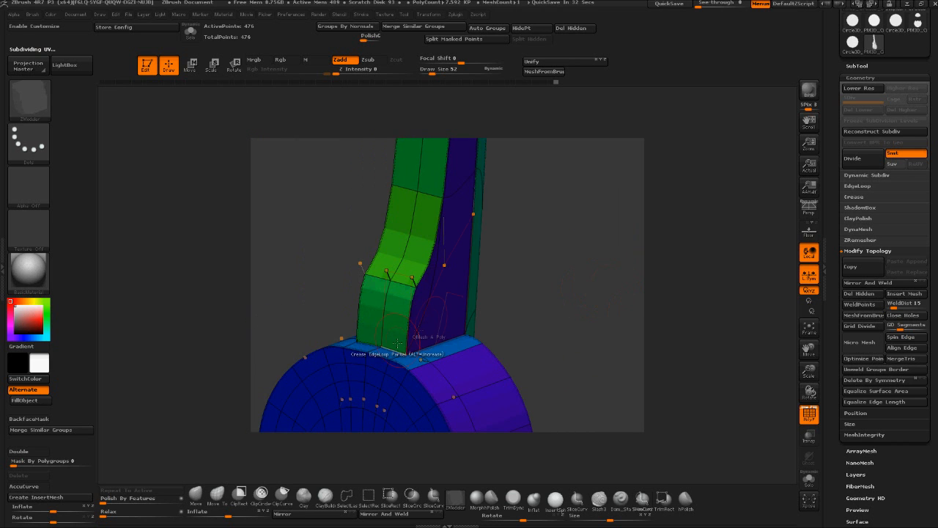
{"action": "left_click_drag", "start_coordinate": [598, 277], "coordinate": [543, 359]}
{"action": "key", "text": "shift+d"}
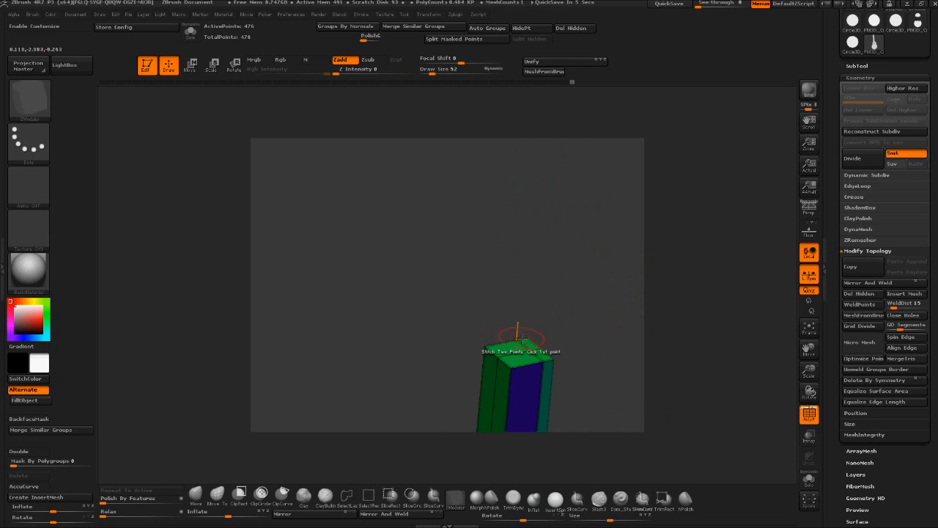
Crease the rims of the plate's hole with Crease EdgeLoop Complete while previewing with Dynamic Subdiv
{"action": "left_click_drag", "start_coordinate": [576, 304], "coordinate": [666, 203]}
{"action": "key", "text": "d"}
{"action": "key", "text": "space"}
{"action": "left_click", "coordinate": [395, 374]}
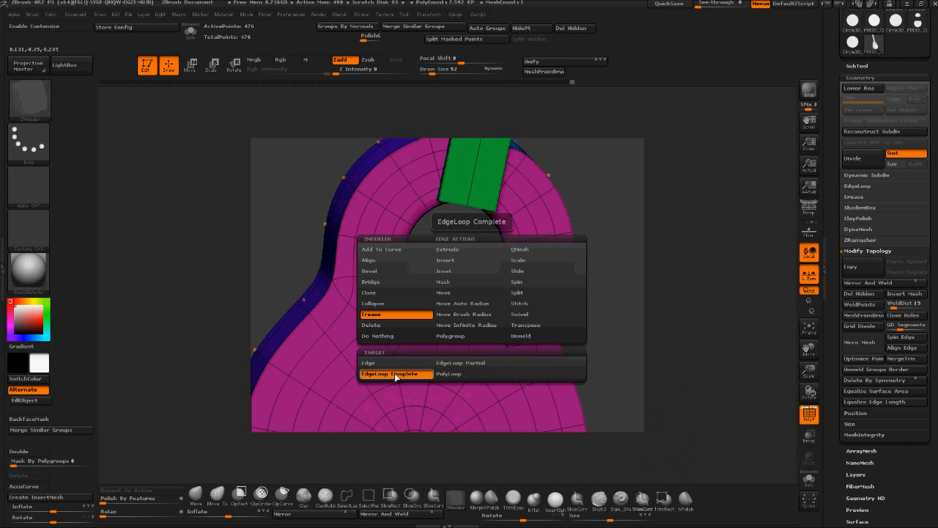
{"action": "left_click", "coordinate": [475, 307]}
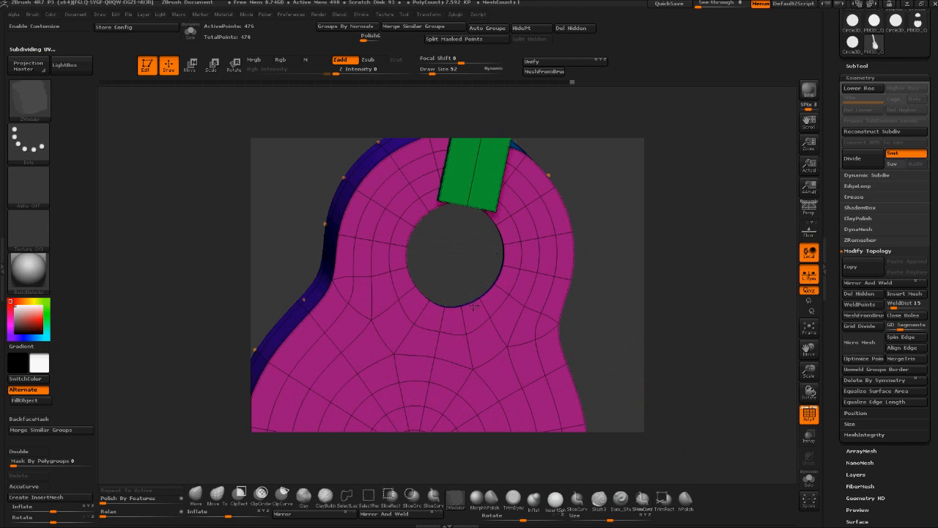
{"action": "left_click_drag", "start_coordinate": [652, 228], "coordinate": [677, 245]}
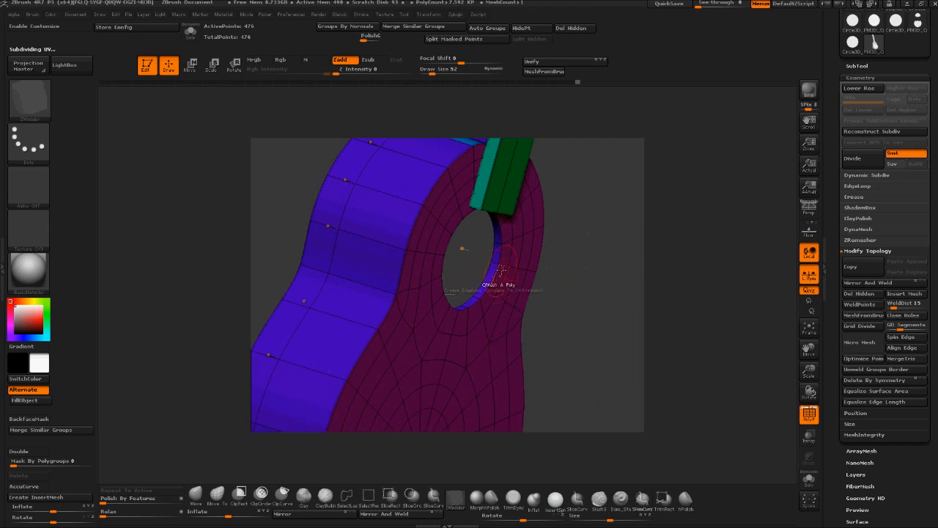
{"action": "left_click_drag", "start_coordinate": [611, 242], "coordinate": [531, 239]}
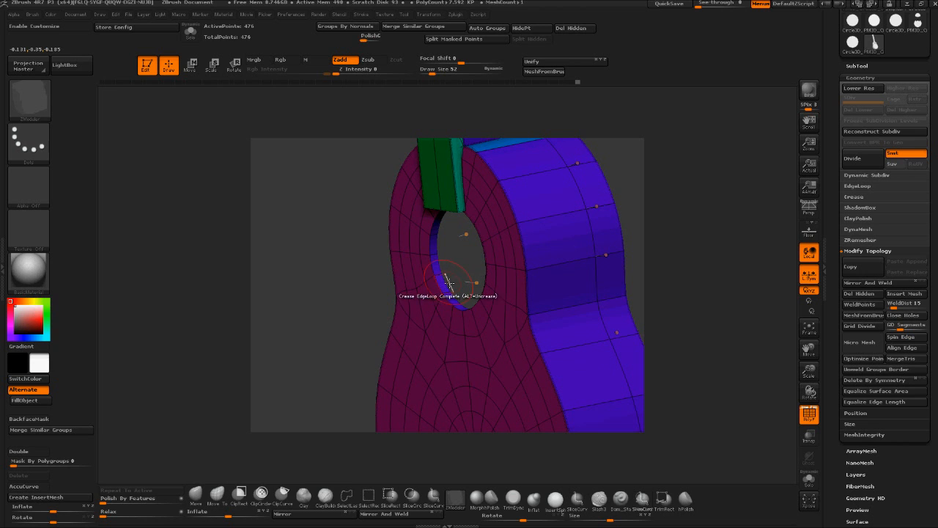
{"action": "left_click_drag", "start_coordinate": [331, 312], "coordinate": [628, 234]}
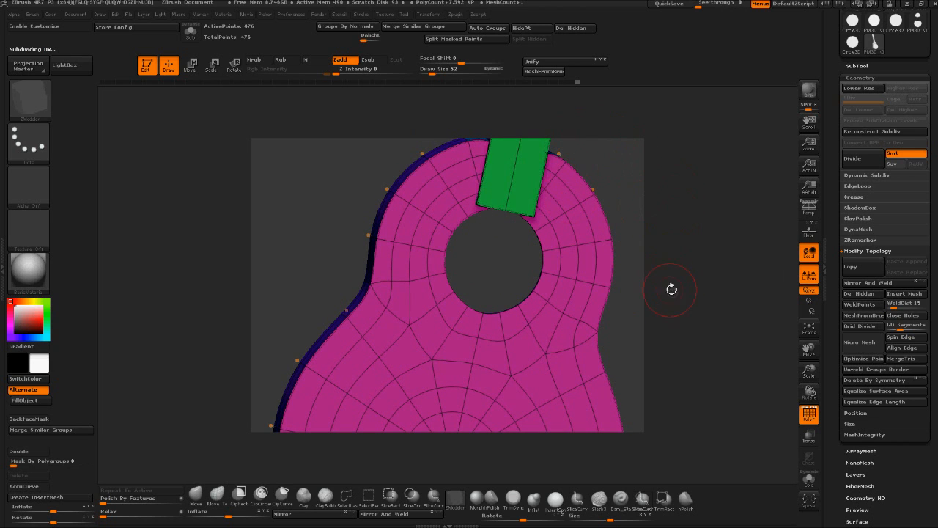
Turn off the preview and adjust the points where the arm's lower end meets the hole with Move Points By Brush Radius
{"action": "left_click_drag", "start_coordinate": [674, 305], "coordinate": [627, 232]}
{"action": "key", "text": "shift+d"}
{"action": "key", "text": "space"}
{"action": "left_click", "coordinate": [452, 362]}
{"action": "left_click_drag", "start_coordinate": [664, 289], "coordinate": [605, 293]}
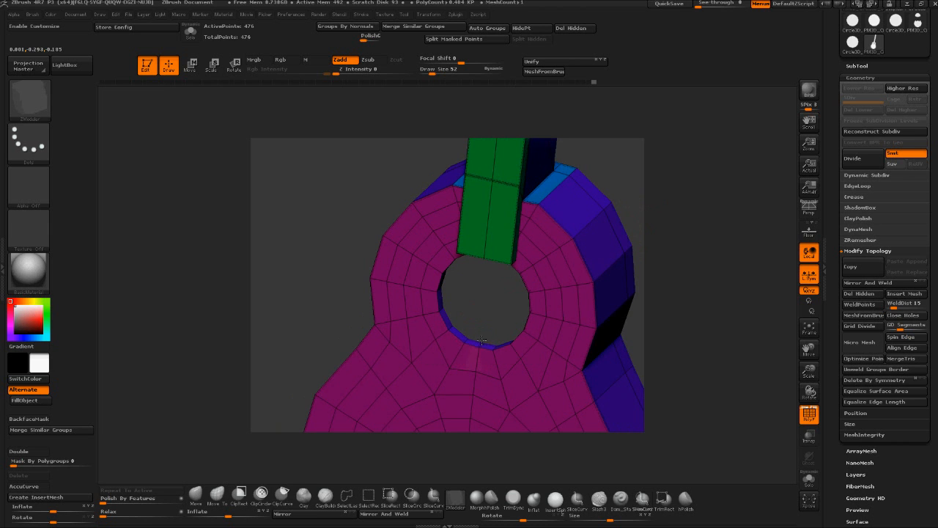
{"action": "left_click_drag", "start_coordinate": [690, 244], "coordinate": [716, 238]}
{"action": "left_click_drag", "start_coordinate": [618, 218], "coordinate": [490, 304]}
{"action": "left_click_drag", "start_coordinate": [587, 217], "coordinate": [559, 322]}
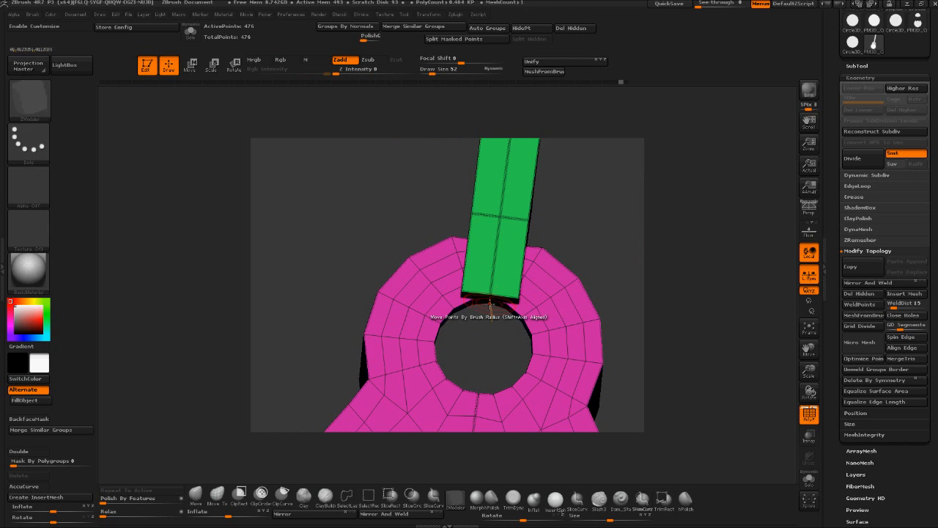
{"action": "left_click_drag", "start_coordinate": [585, 261], "coordinate": [644, 147]}
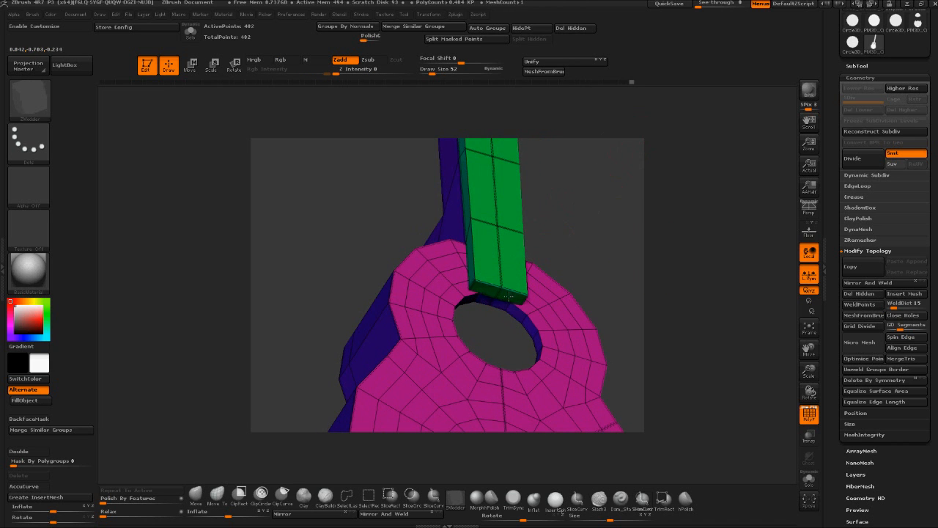
{"action": "left_click_drag", "start_coordinate": [618, 253], "coordinate": [662, 276]}
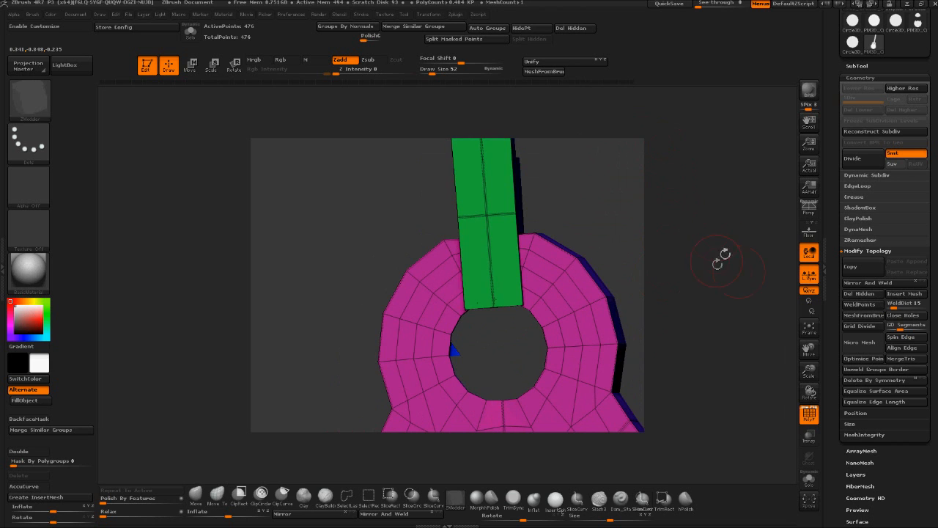
Check the arm's lower end at the hole with a brief Dynamic Subdiv preview
{"action": "key", "text": "ctrl+d"}
{"action": "left_click_drag", "start_coordinate": [708, 310], "coordinate": [728, 231]}
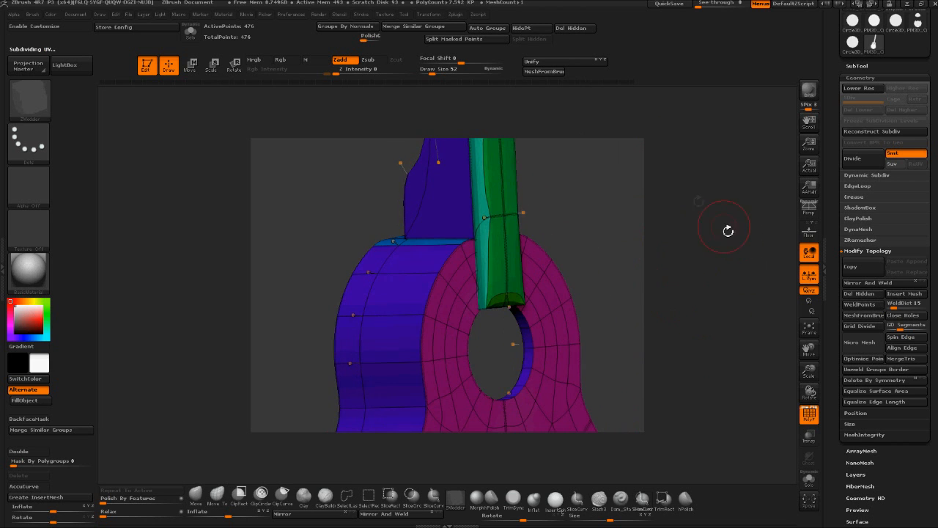
{"action": "key", "text": "shift+d"}
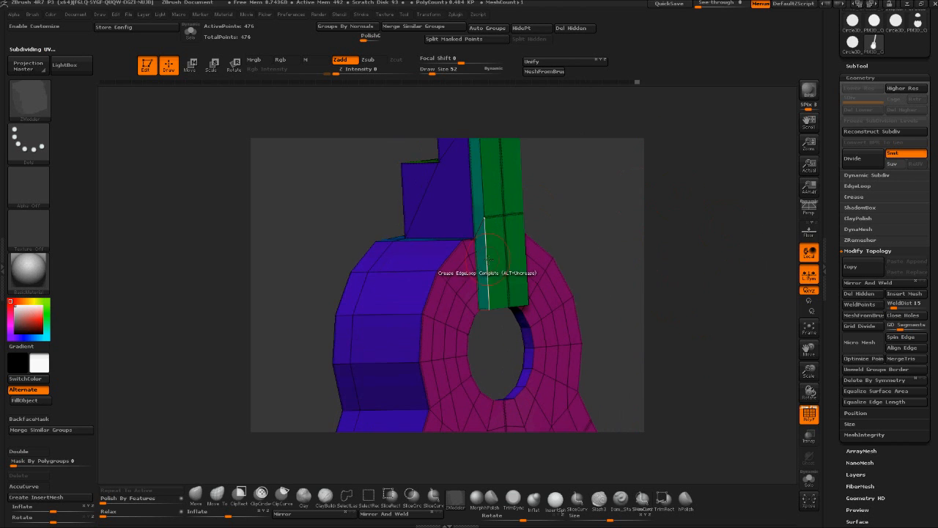
Crease the arm's long edges along its back with Crease EdgeLoop Complete and preview them with Dynamic Subdiv
{"action": "left_click_drag", "start_coordinate": [655, 247], "coordinate": [623, 179]}
{"action": "left_click_drag", "start_coordinate": [655, 247], "coordinate": [593, 222]}
{"action": "key", "text": "f"}
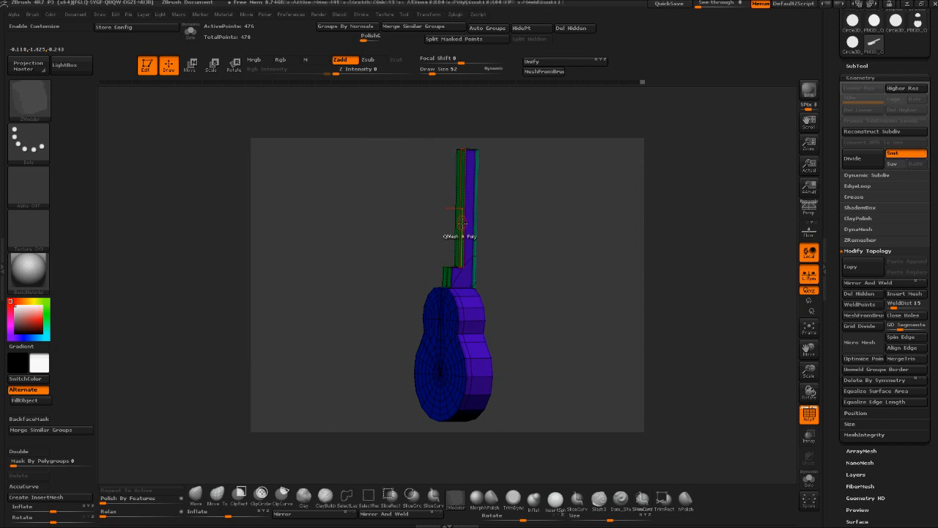
{"action": "left_click_drag", "start_coordinate": [462, 223], "coordinate": [459, 212]}
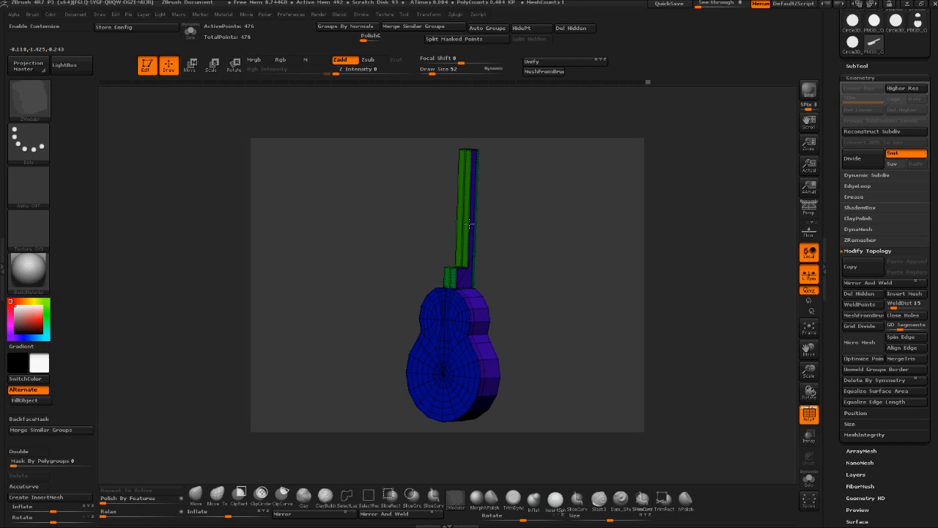
{"action": "left_click_drag", "start_coordinate": [530, 195], "coordinate": [556, 193]}
{"action": "key", "text": "ctrl+d"}
{"action": "left_click_drag", "start_coordinate": [559, 199], "coordinate": [509, 190]}
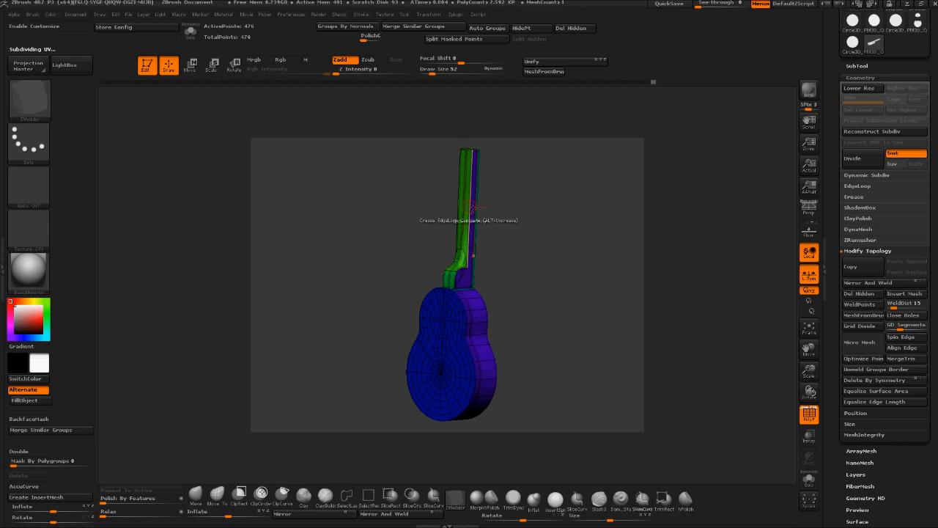
{"action": "left_click_drag", "start_coordinate": [575, 196], "coordinate": [594, 178]}
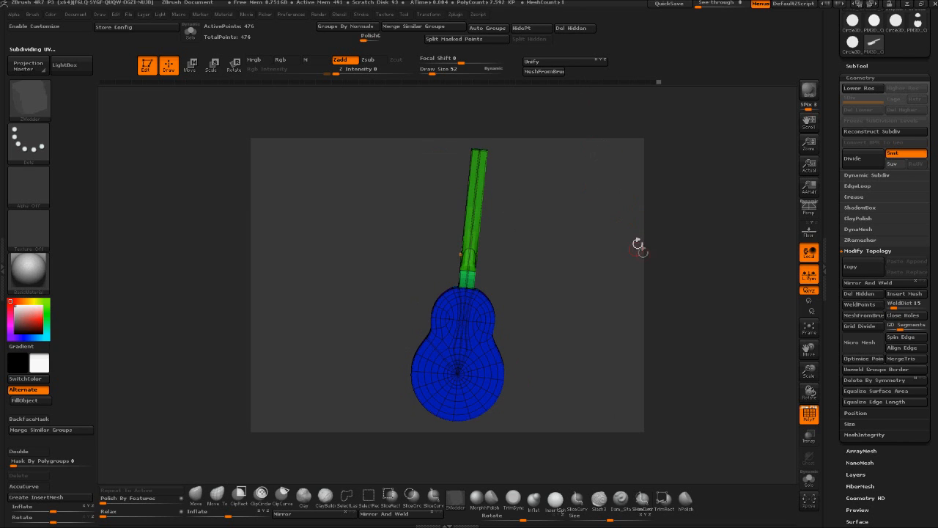
Undo the last crease loop running down the arm and across the plate's blue back face
{"action": "left_click_drag", "start_coordinate": [617, 262], "coordinate": [584, 180], "text": "alt"}
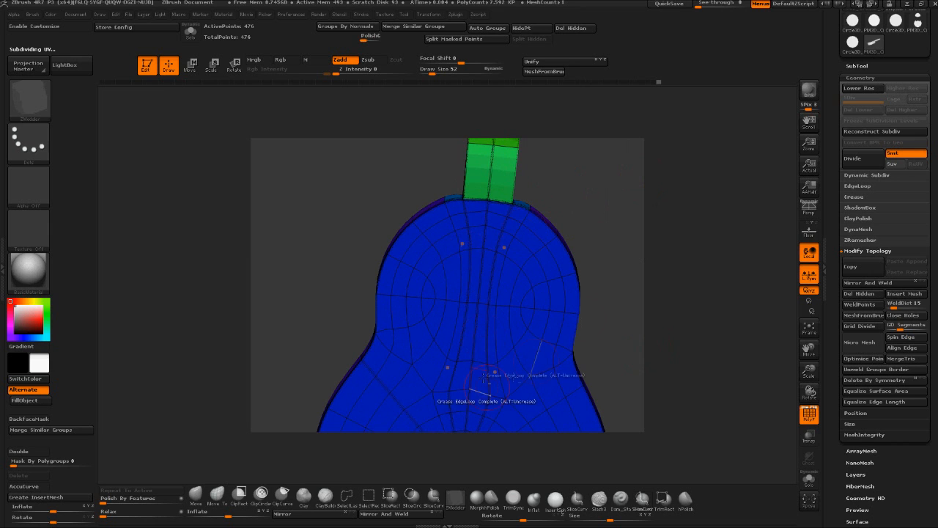
{"action": "key", "text": "ctrl"}
{"action": "left_click_drag", "start_coordinate": [685, 241], "coordinate": [687, 197]}
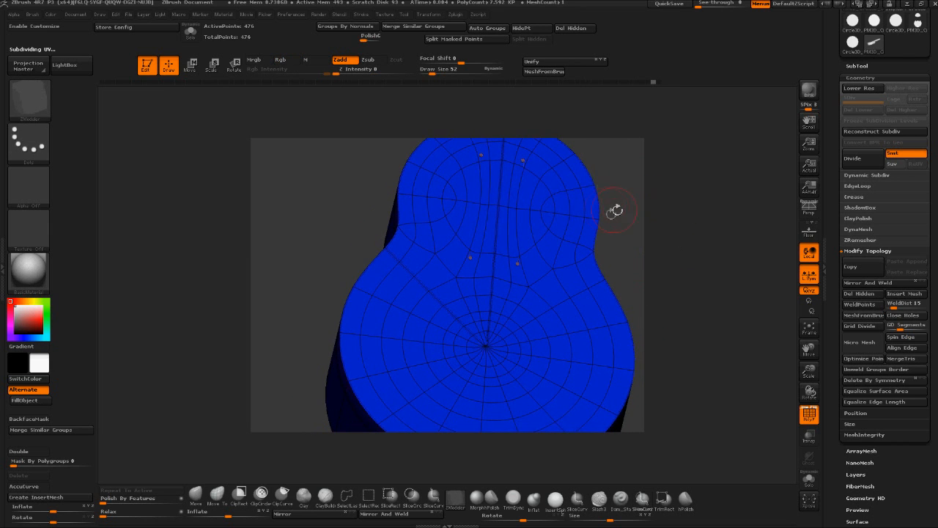
Set the crease target to EdgeLoop Partial and crease the arm's lengthwise edges on both sides
{"action": "key", "text": "space"}
{"action": "left_click", "coordinate": [422, 367]}
{"action": "left_click_drag", "start_coordinate": [684, 187], "coordinate": [717, 279]}
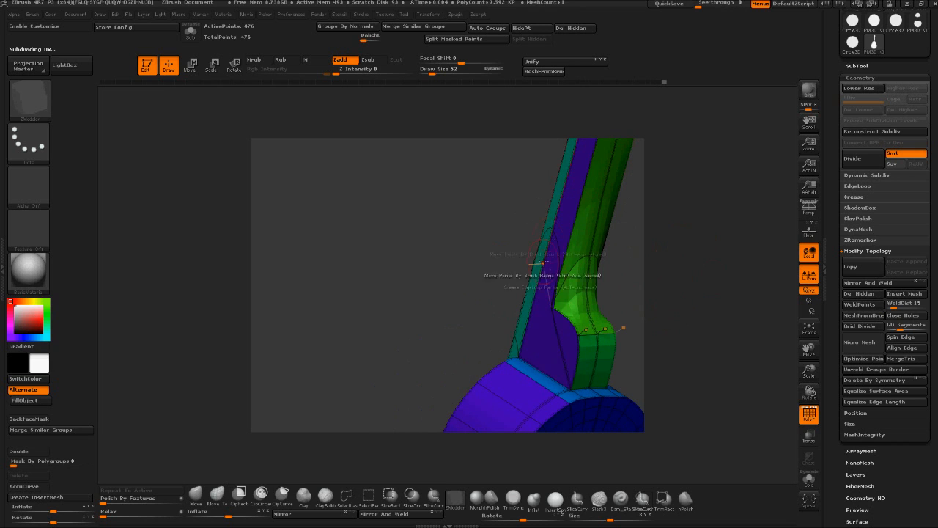
{"action": "mouse_move", "coordinate": [638, 307]}
{"action": "left_mouse_down"}
{"action": "mouse_move", "coordinate": [643, 327]}
{"action": "mouse_move", "coordinate": [540, 262]}
{"action": "mouse_move", "coordinate": [513, 195]}
{"action": "left_mouse_up"}
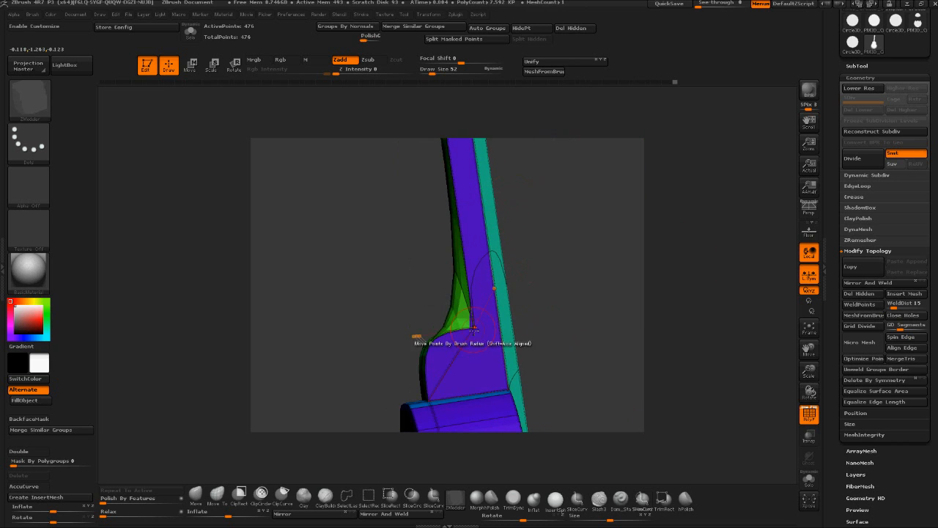
Turn off the preview and insert an edge loop through the side of the arm's stepped base with the Insert edge action
{"action": "key", "text": "shift+d"}
{"action": "key", "text": "space"}
{"action": "left_click", "coordinate": [529, 339]}
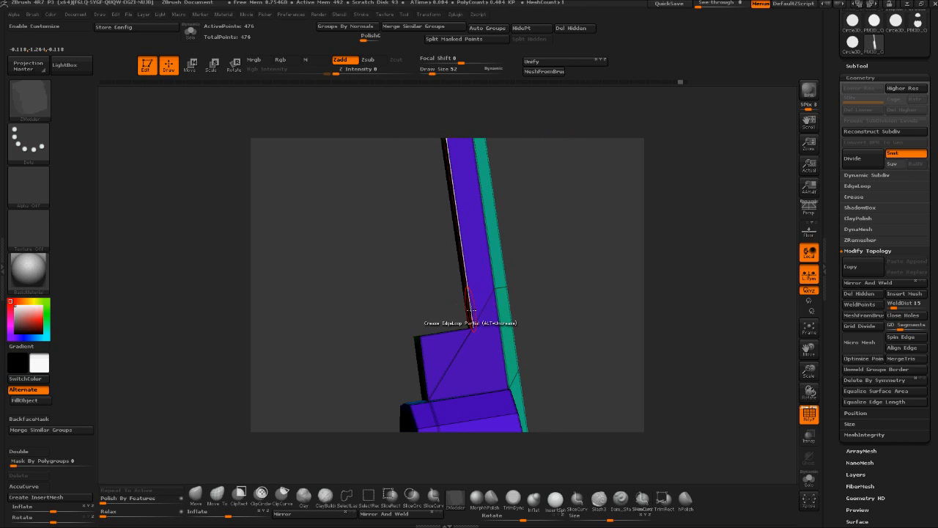
{"action": "key", "text": "space"}
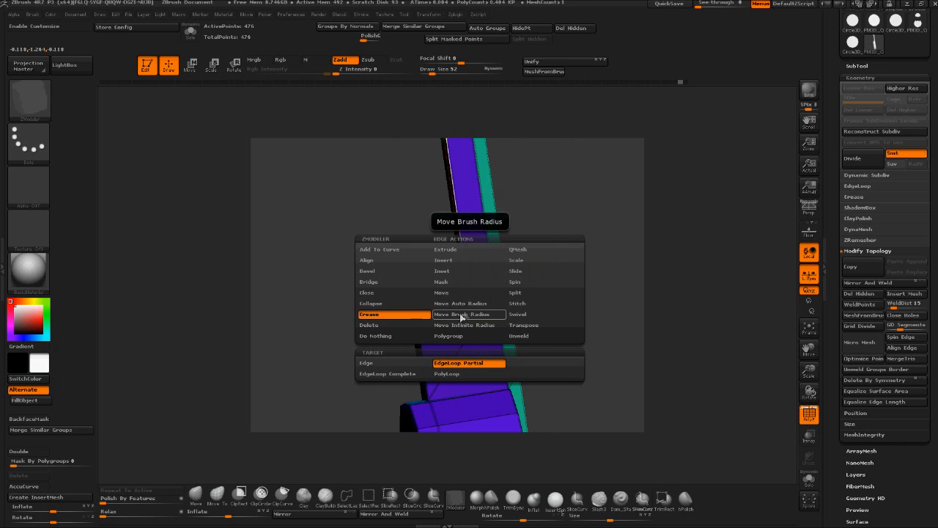
{"action": "left_click", "coordinate": [444, 259]}
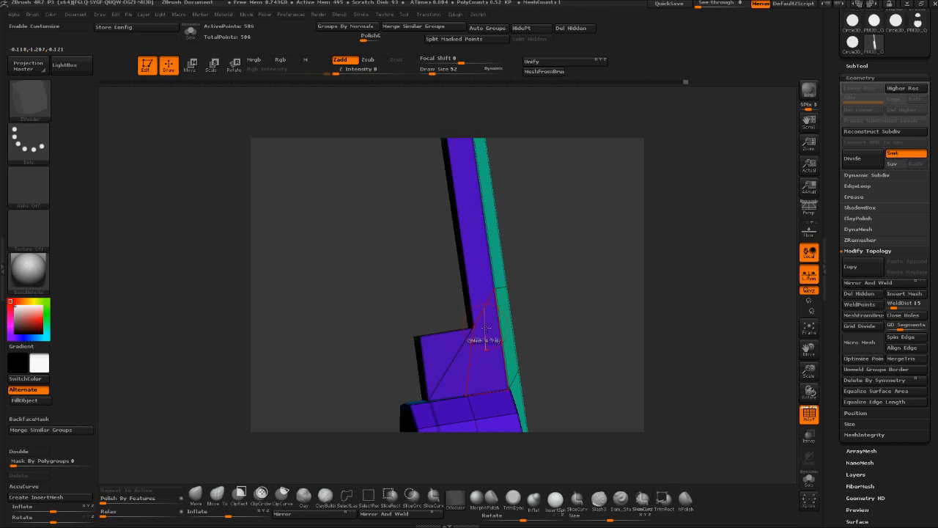
{"action": "mouse_move", "coordinate": [446, 337]}
{"action": "right_mouse_down"}
{"action": "mouse_move", "coordinate": [451, 314]}
{"action": "mouse_move", "coordinate": [465, 331]}
{"action": "mouse_move", "coordinate": [440, 351]}
{"action": "right_mouse_up"}
{"action": "key", "text": "ctrl+z"}
{"action": "key", "text": "ctrl+z"}
Set the edge action to Delete and examine the topology at the inner corner of the arm's stepped base
{"action": "key", "text": "space"}
{"action": "left_click", "coordinate": [378, 324]}
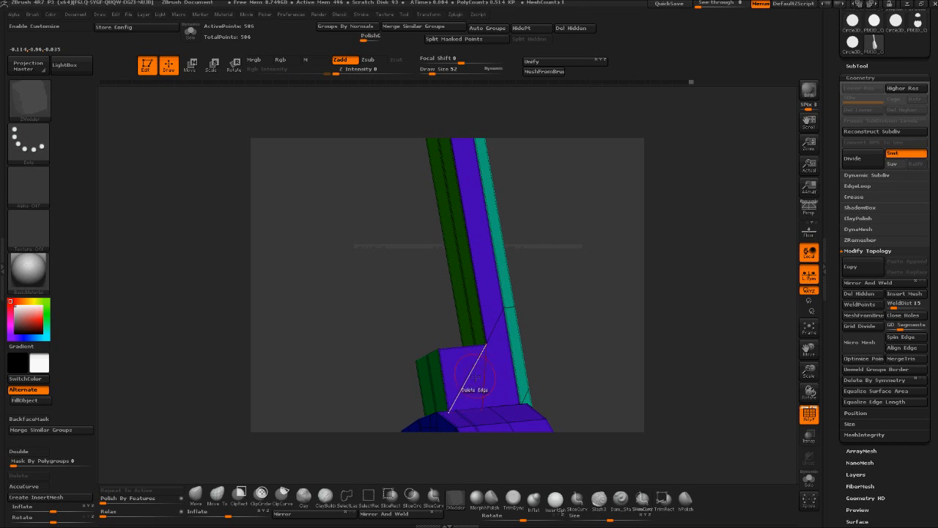
{"action": "right_click_drag", "start_coordinate": [577, 313], "coordinate": [606, 500], "text": "ctrl"}
{"action": "mouse_move", "coordinate": [692, 197]}
{"action": "right_mouse_down"}
{"action": "mouse_move", "coordinate": [693, 268]}
{"action": "mouse_move", "coordinate": [688, 170]}
{"action": "mouse_move", "coordinate": [717, 266]}
{"action": "right_mouse_up"}
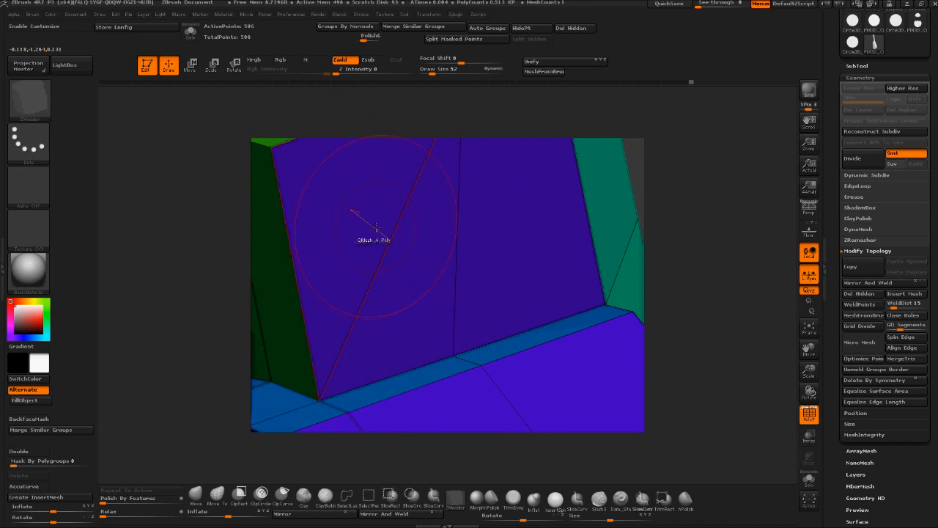
{"action": "left_click_drag", "start_coordinate": [676, 197], "coordinate": [665, 287], "text": "alt"}
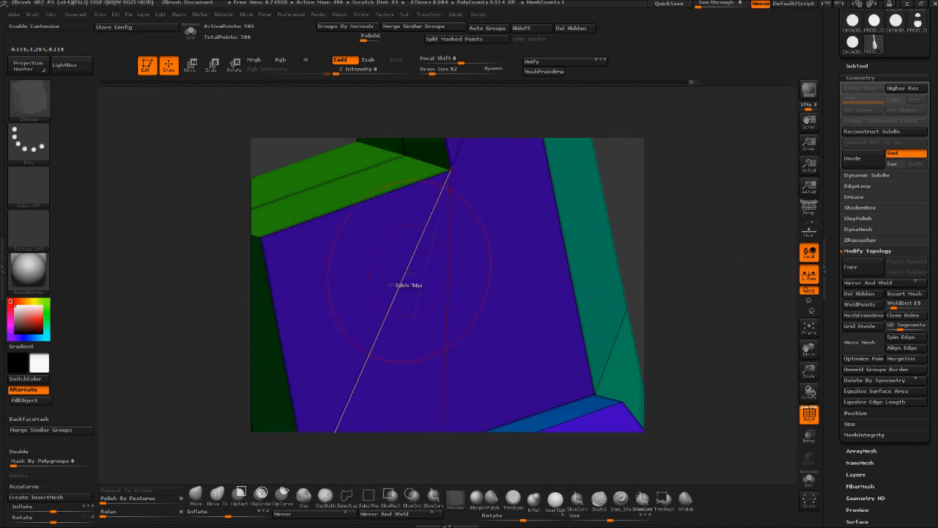
{"action": "left_click_drag", "start_coordinate": [704, 245], "coordinate": [731, 187], "text": "alt"}
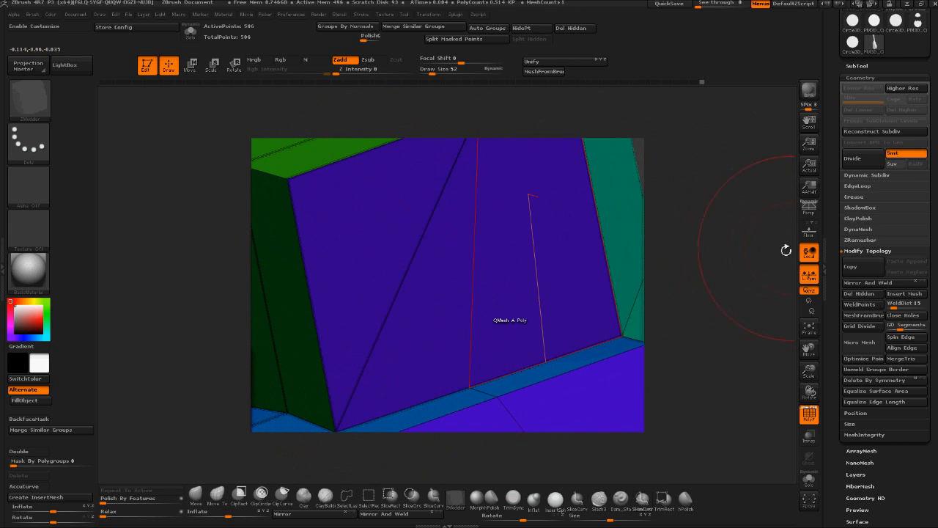
{"action": "left_click_drag", "start_coordinate": [834, 249], "coordinate": [833, 410]}
{"action": "left_click_drag", "start_coordinate": [834, 275], "coordinate": [833, 165]}
{"action": "left_click_drag", "start_coordinate": [723, 227], "coordinate": [703, 371], "text": "alt"}
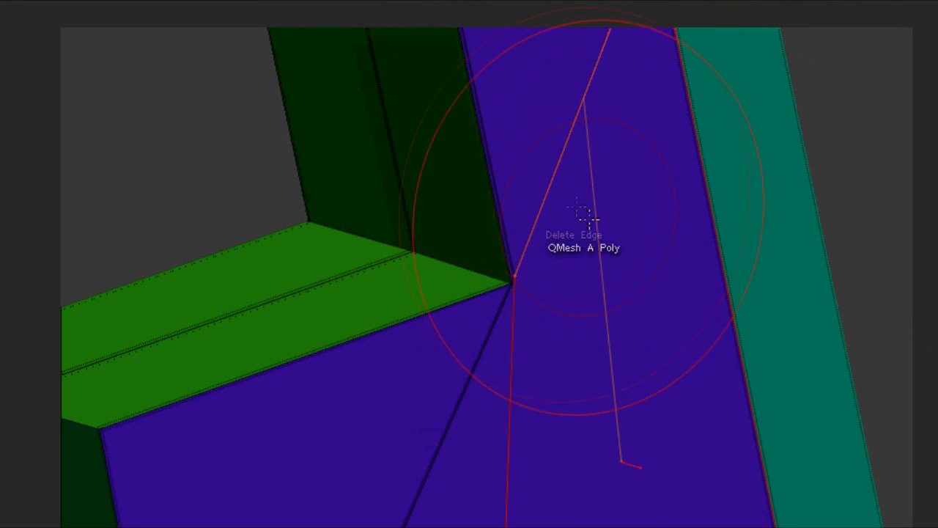
Stitch the overlapping points together at the inner corner of the arm's stepped base on both sides
{"action": "left_click", "coordinate": [515, 278]}
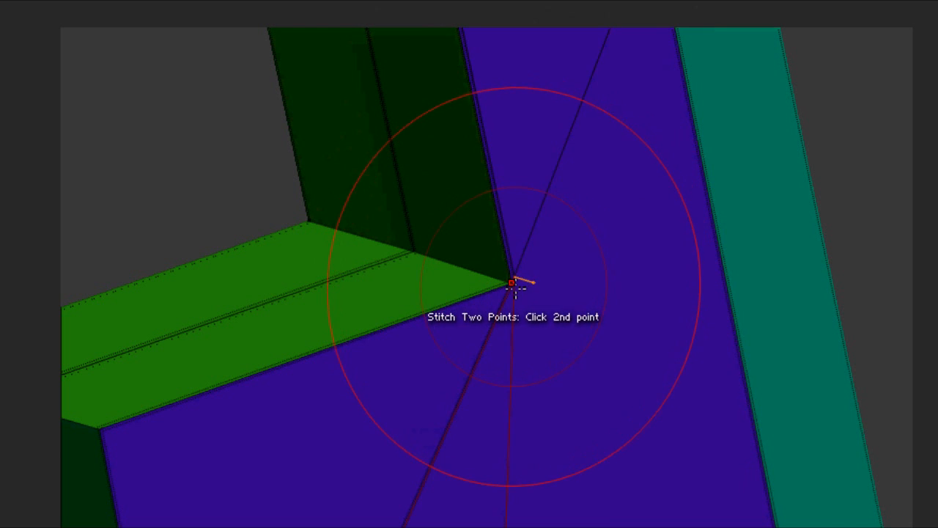
{"action": "left_click", "coordinate": [515, 287]}
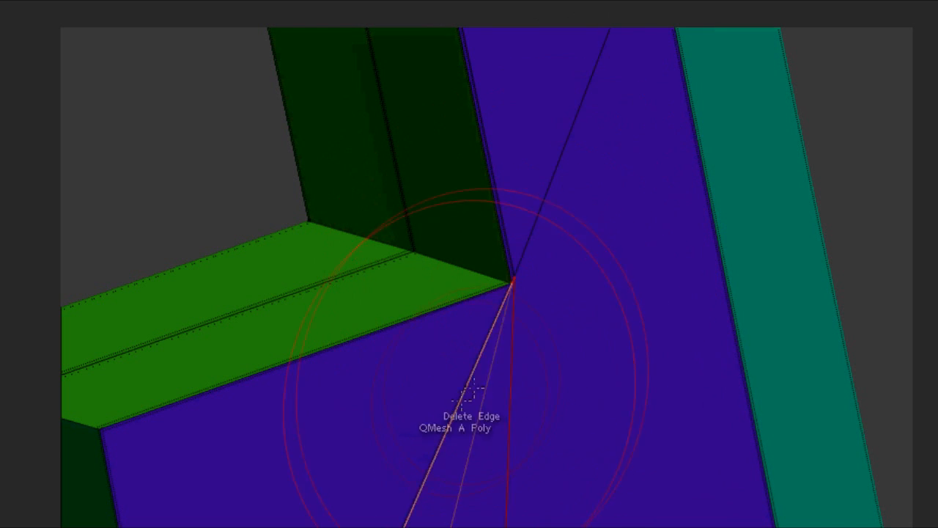
{"action": "left_click", "coordinate": [514, 277]}
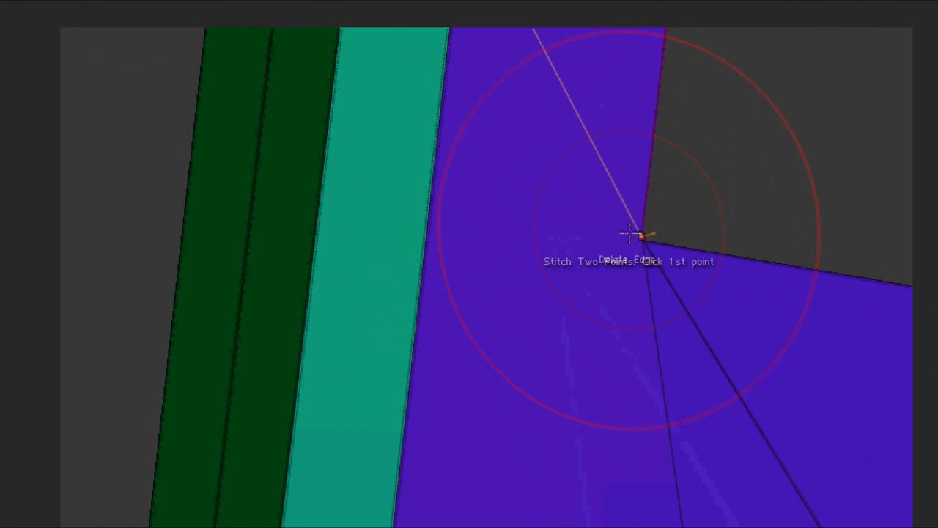
{"action": "left_click", "coordinate": [643, 236]}
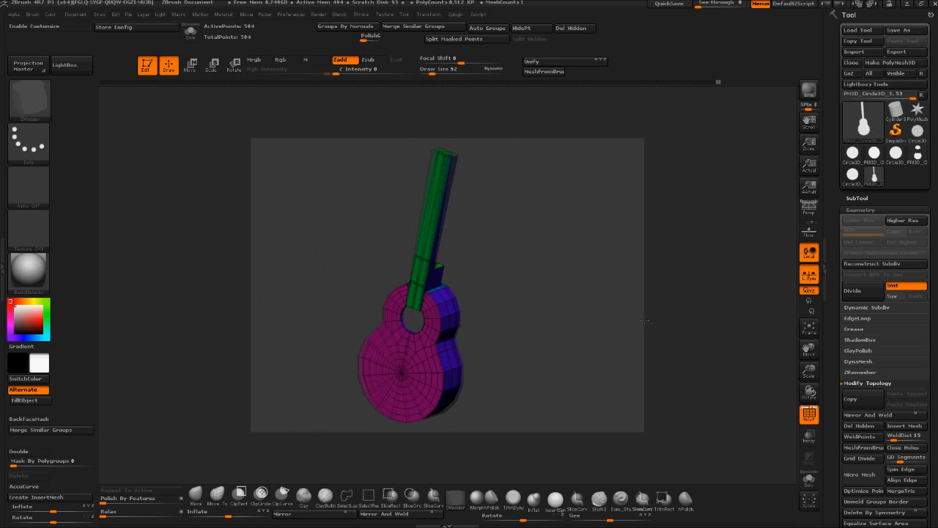
Pull a detached copy of the arm's end-cap polygons a short distance beyond the arm with QMesh
{"action": "left_click_drag", "start_coordinate": [646, 321], "coordinate": [465, 308]}
{"action": "right_click", "coordinate": [614, 307]}
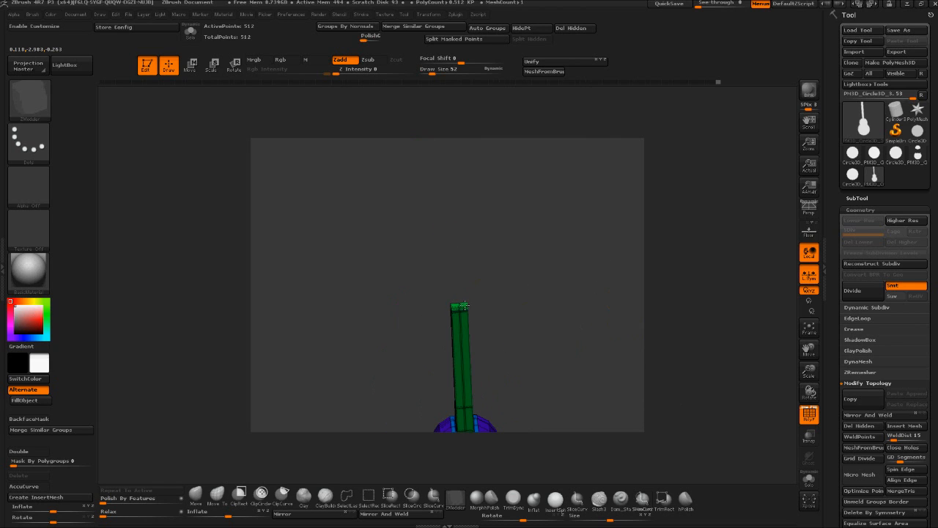
{"action": "left_click_drag", "start_coordinate": [465, 301], "coordinate": [520, 292]}
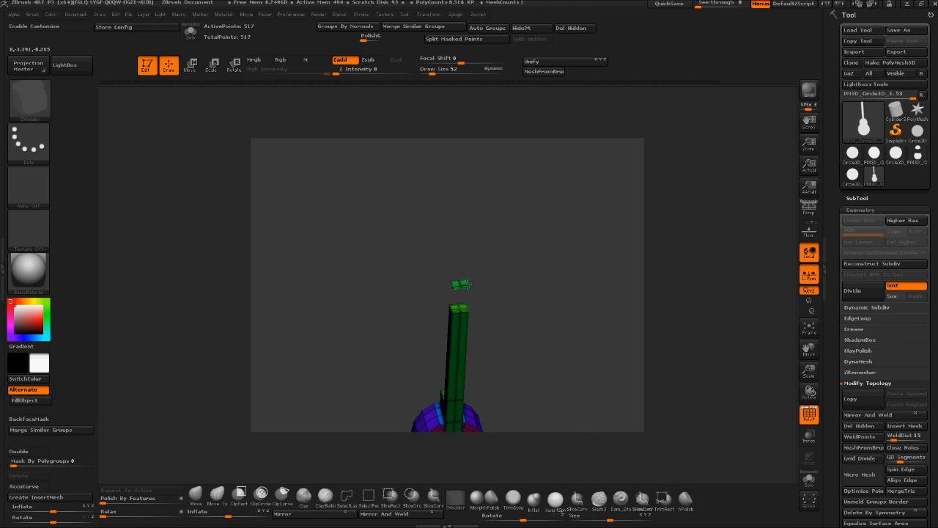
Set the QMesh target to Polygroup Island and extrude the detached cap into a long block
{"action": "key", "text": "space"}
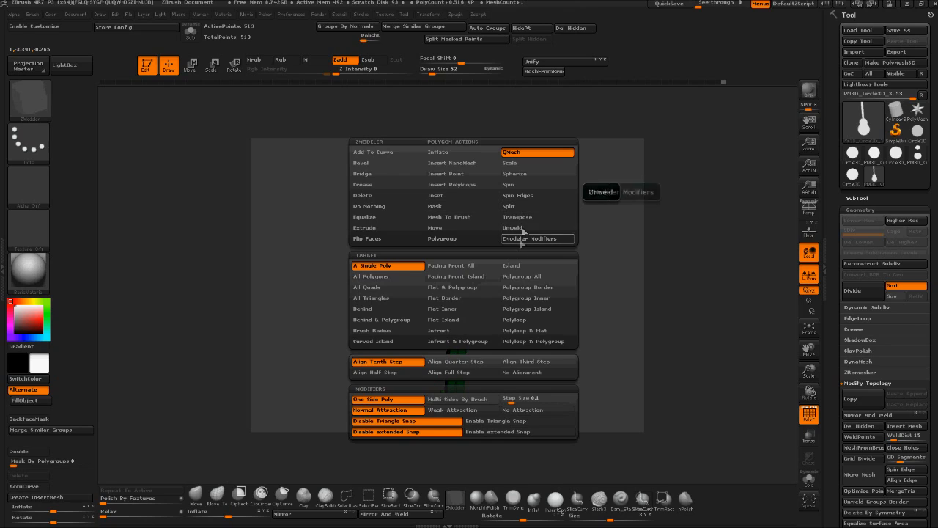
{"action": "left_click", "coordinate": [516, 322]}
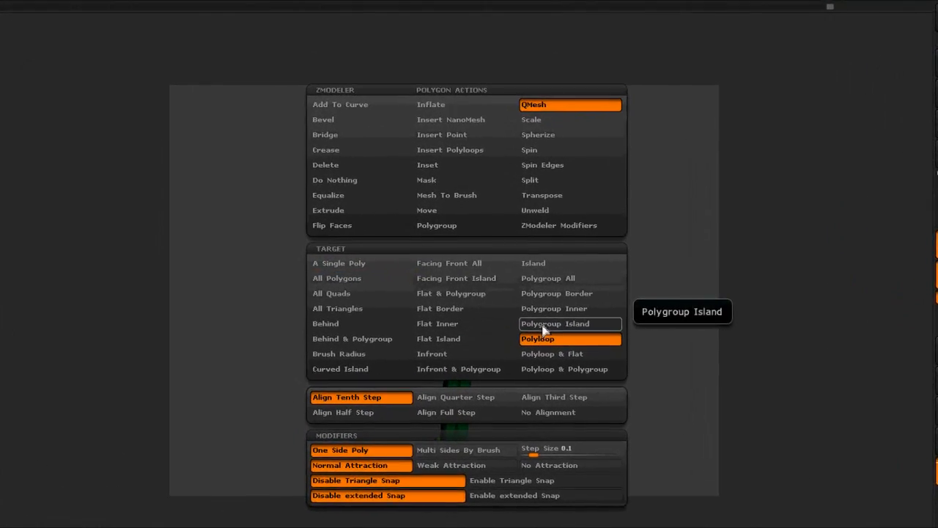
{"action": "left_click", "coordinate": [543, 318]}
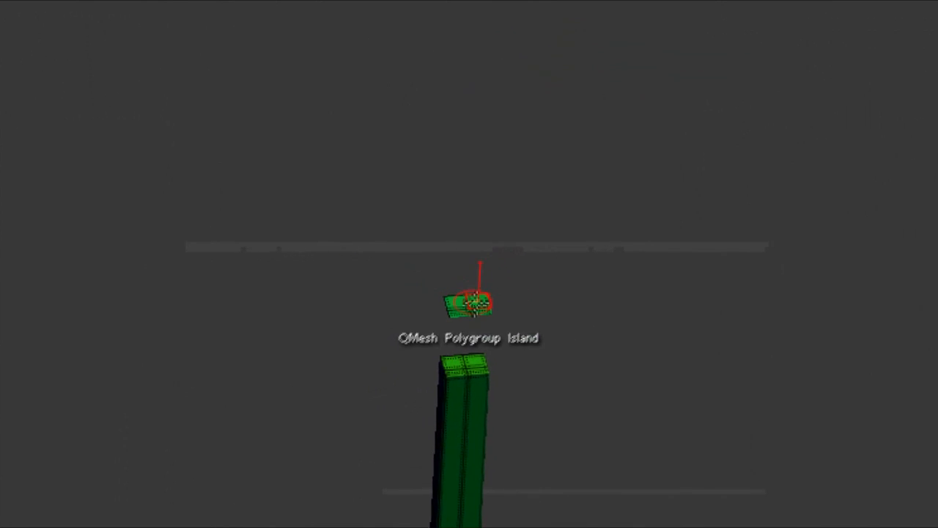
{"action": "left_click_drag", "start_coordinate": [474, 298], "coordinate": [483, 49]}
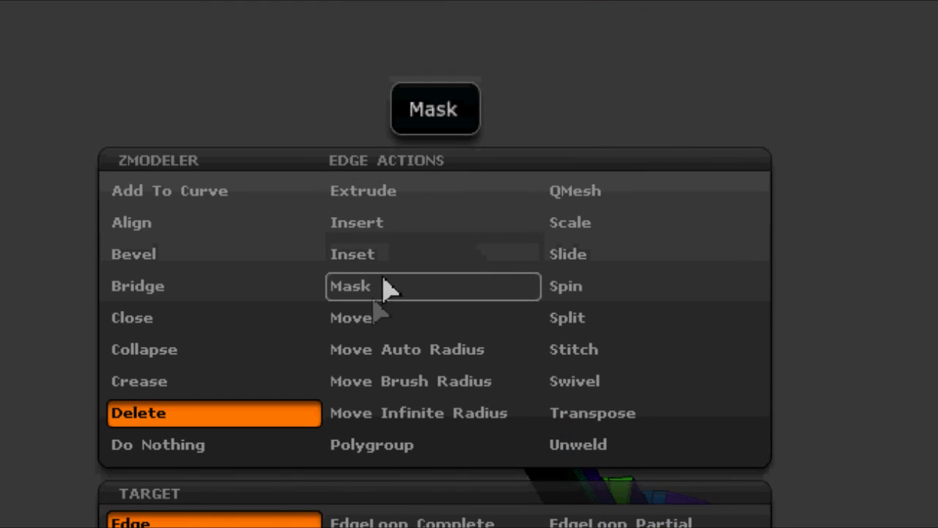
Set the edge action to Mask and flare the detached block's far end symmetrically outward with the Move transpose line
{"action": "left_click", "coordinate": [386, 287]}
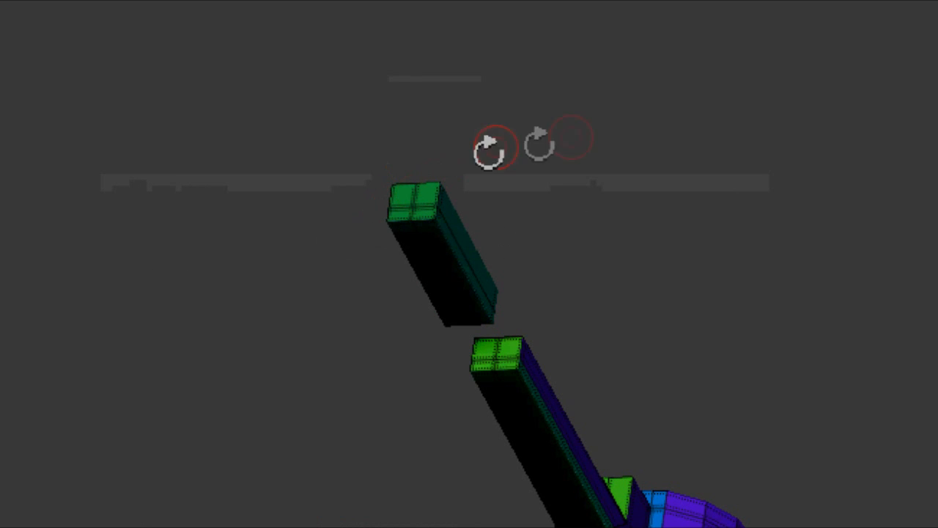
{"action": "mouse_move", "coordinate": [538, 142]}
{"action": "left_mouse_down"}
{"action": "mouse_move", "coordinate": [614, 130]}
{"action": "mouse_move", "coordinate": [617, 28]}
{"action": "mouse_move", "coordinate": [656, 19]}
{"action": "mouse_move", "coordinate": [670, 69]}
{"action": "mouse_move", "coordinate": [721, 17]}
{"action": "mouse_move", "coordinate": [691, 23]}
{"action": "mouse_move", "coordinate": [562, 9]}
{"action": "left_mouse_up"}
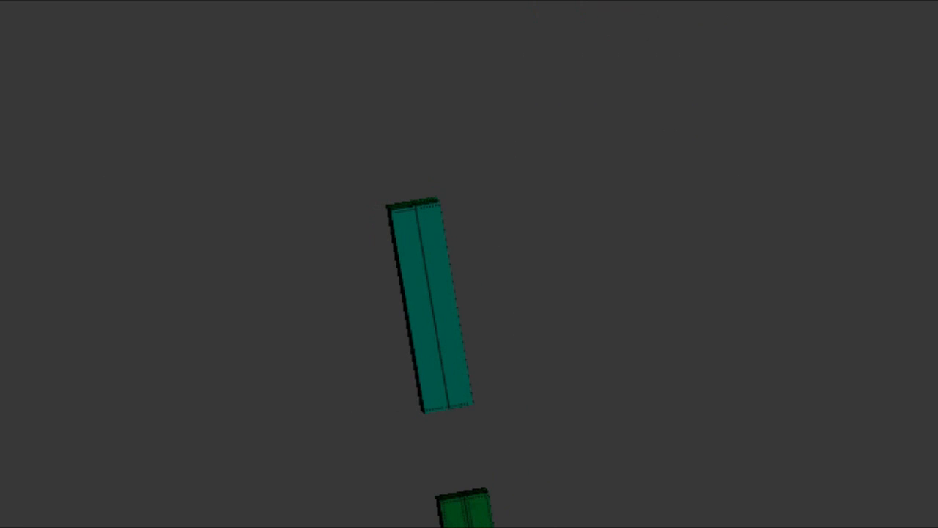
{"action": "left_click", "coordinate": [189, 67]}
{"action": "left_click_drag", "start_coordinate": [544, 225], "coordinate": [571, 217], "text": "shift"}
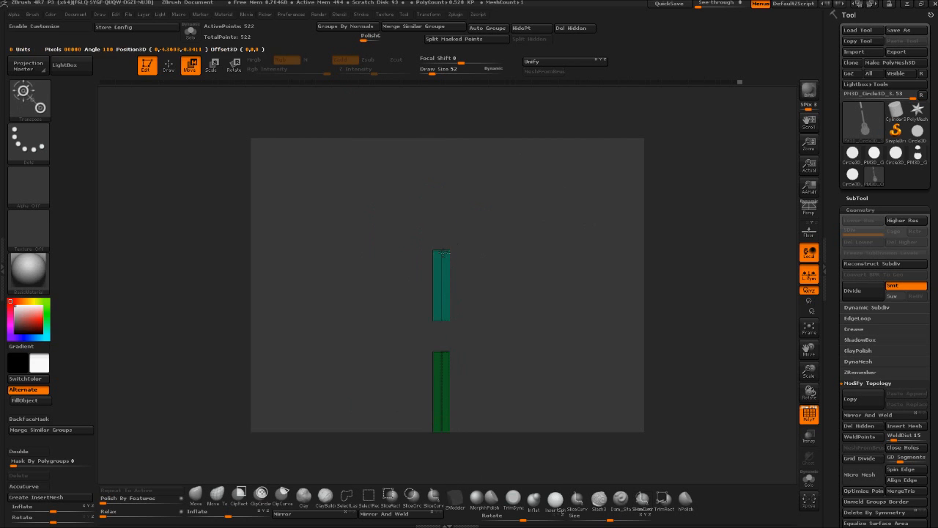
{"action": "left_click_drag", "start_coordinate": [442, 252], "coordinate": [477, 251]}
{"action": "left_click_drag", "start_coordinate": [560, 251], "coordinate": [568, 250]}
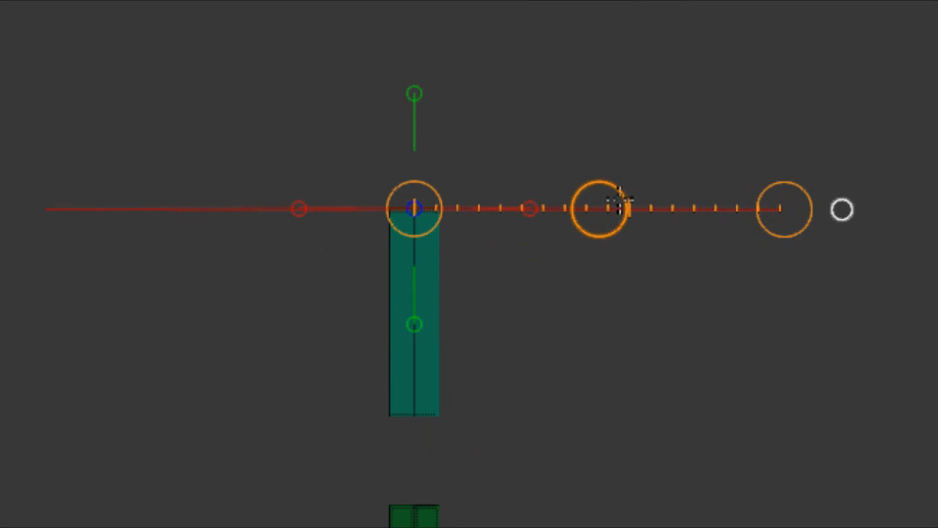
{"action": "left_click", "coordinate": [613, 208]}
{"action": "left_click_drag", "start_coordinate": [600, 210], "coordinate": [628, 216]}
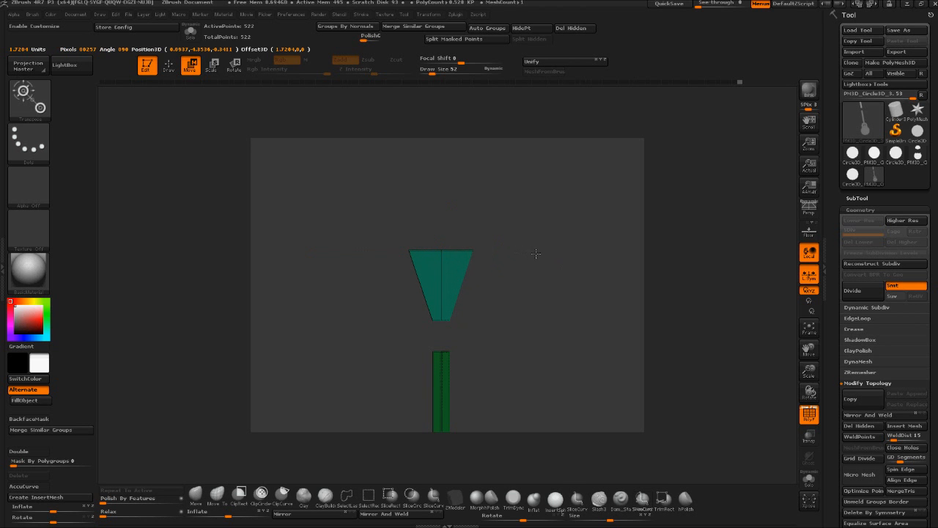
{"action": "left_click_drag", "start_coordinate": [536, 254], "coordinate": [534, 250]}
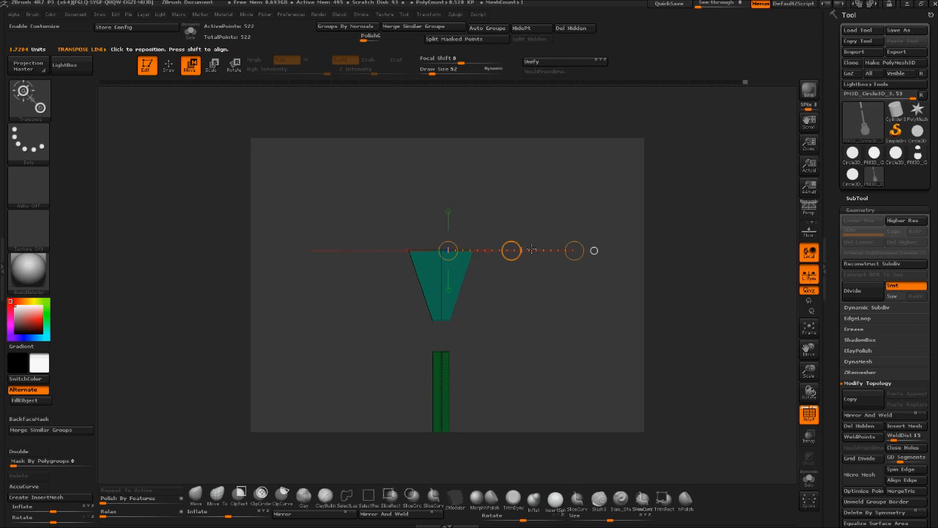
{"action": "key", "text": "q"}
Set the edge action to Insert and delete the extra edge loop running through the flared head's thickness
{"action": "mouse_move", "coordinate": [492, 188]}
{"action": "left_mouse_down"}
{"action": "mouse_move", "coordinate": [518, 237]}
{"action": "mouse_move", "coordinate": [517, 258]}
{"action": "left_mouse_up"}
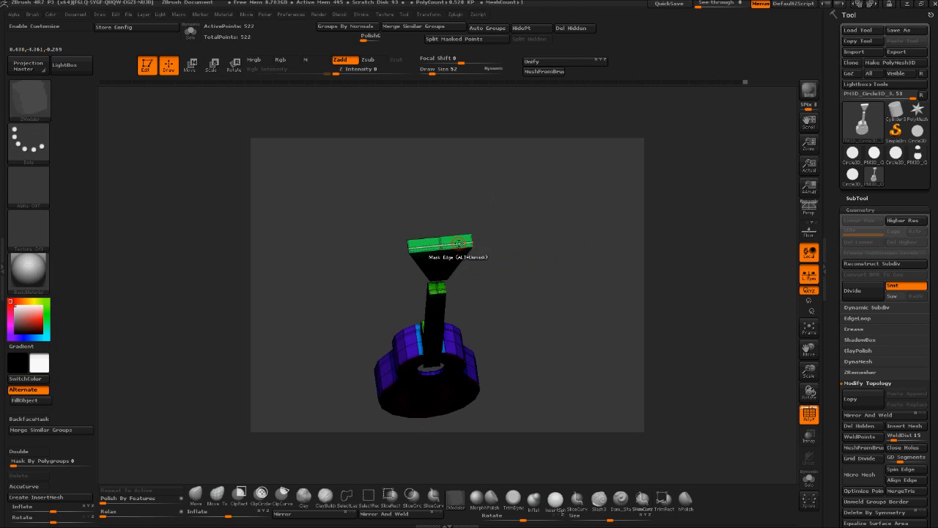
{"action": "key", "text": "space"}
{"action": "left_click", "coordinate": [438, 257]}
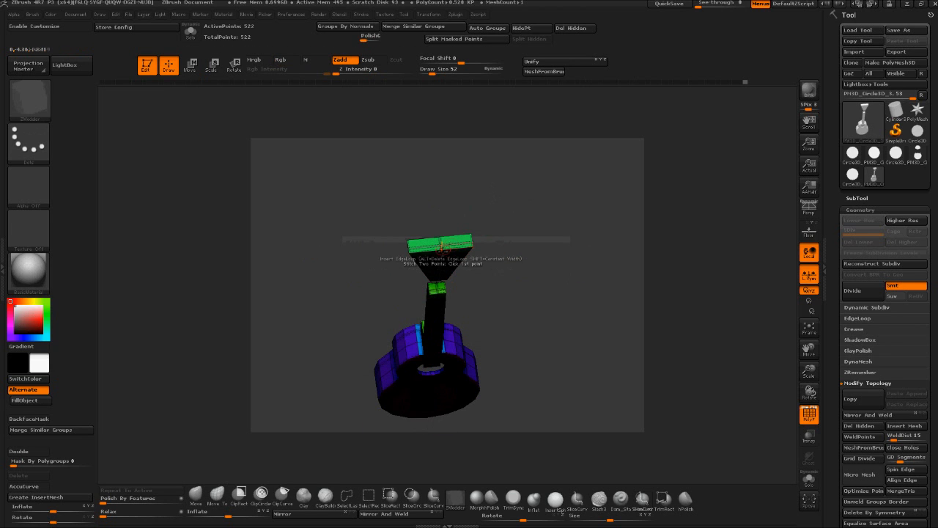
{"action": "left_click_drag", "start_coordinate": [482, 238], "coordinate": [524, 233]}
{"action": "key", "text": "space"}
{"action": "left_click", "coordinate": [410, 240]}
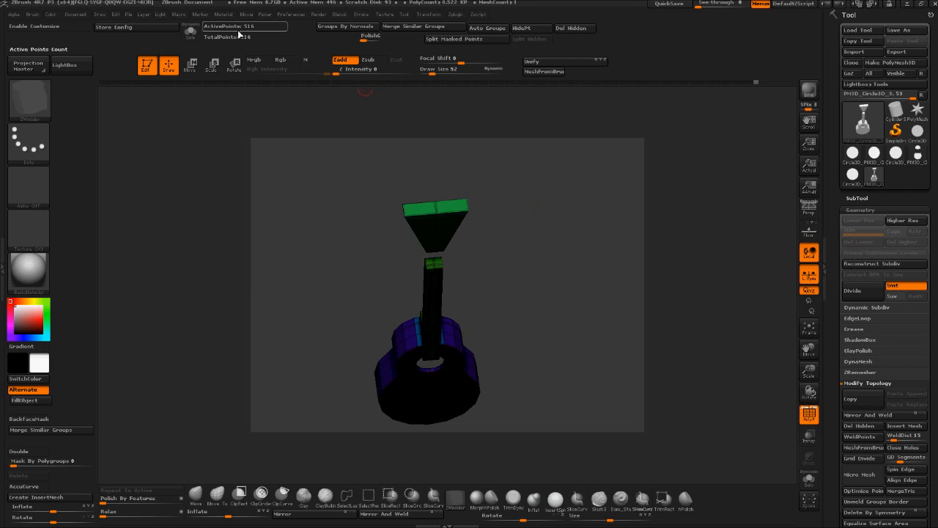
Raise the centre of the head's far end into a peak with the Move transpose line
{"action": "left_click", "coordinate": [191, 66]}
{"action": "left_click_drag", "start_coordinate": [506, 235], "coordinate": [502, 176], "text": "shift"}
{"action": "left_click", "coordinate": [442, 173]}
{"action": "left_click_drag", "start_coordinate": [442, 137], "coordinate": [440, 127]}
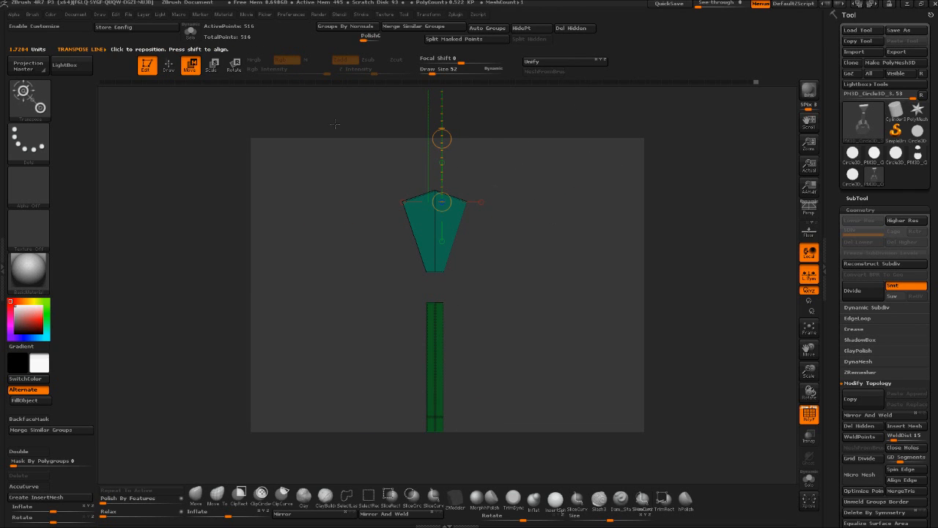
{"action": "left_click", "coordinate": [169, 64]}
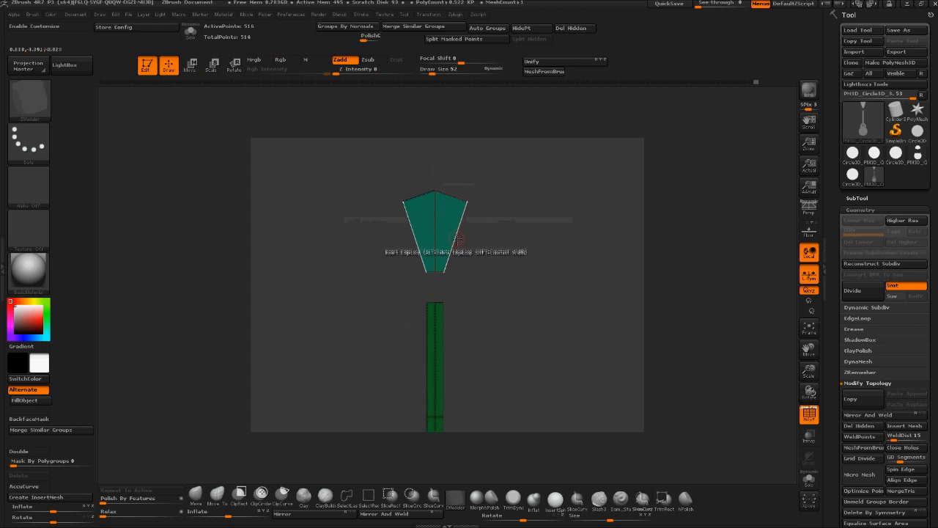
Try adding a point on the lengthwise centre edge of the head's broad face
{"action": "left_click", "coordinate": [437, 219]}
{"action": "key", "text": "ctrl+z"}
{"action": "left_click", "coordinate": [435, 217]}
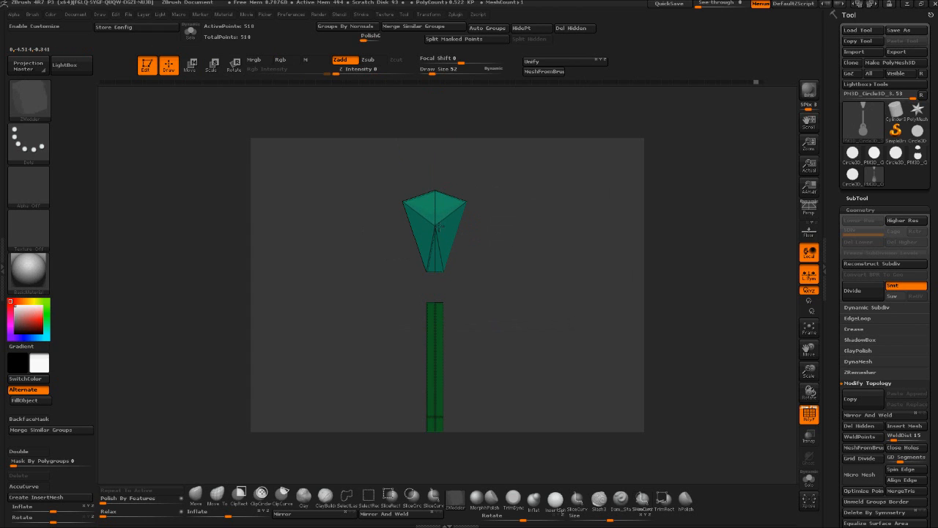
Try inserting several edge loops into the head with the Multiple EdgeLoops target, and undo them
{"action": "key", "text": "space"}
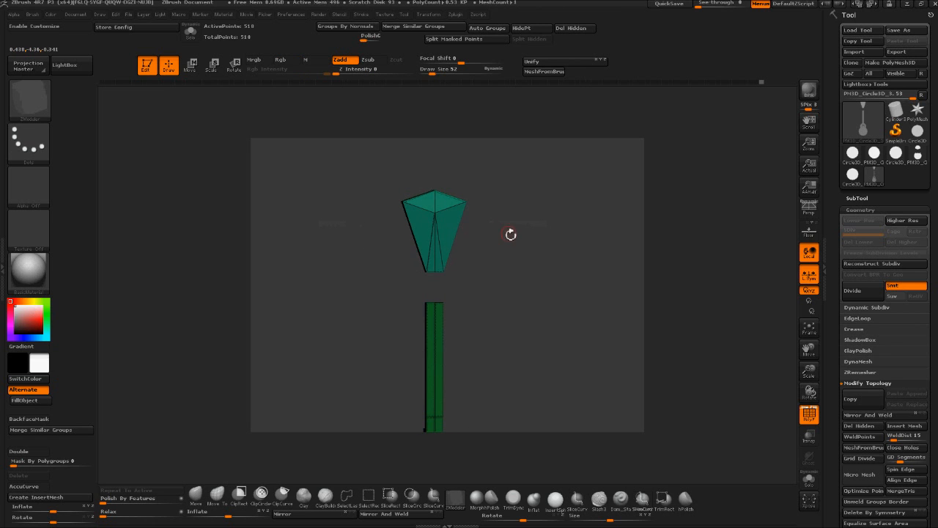
{"action": "key", "text": "space"}
{"action": "left_click", "coordinate": [370, 346]}
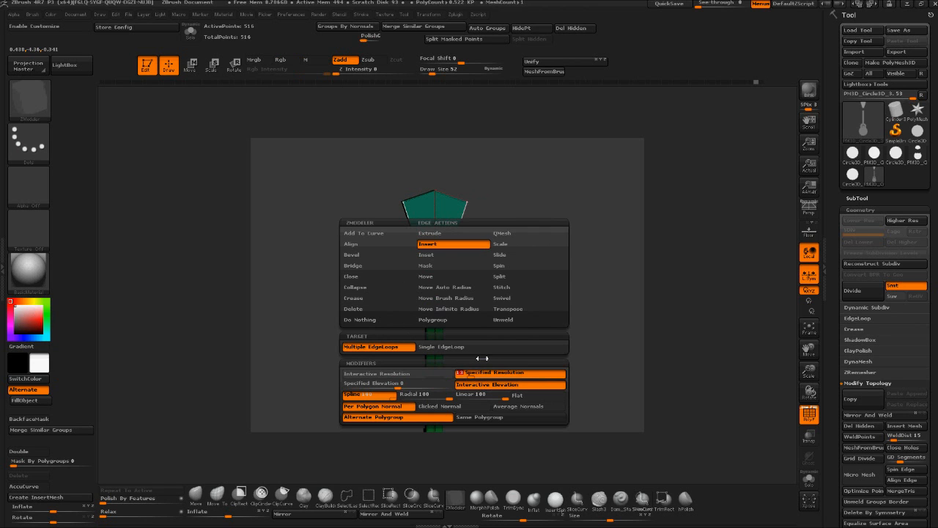
{"action": "left_click", "coordinate": [455, 243]}
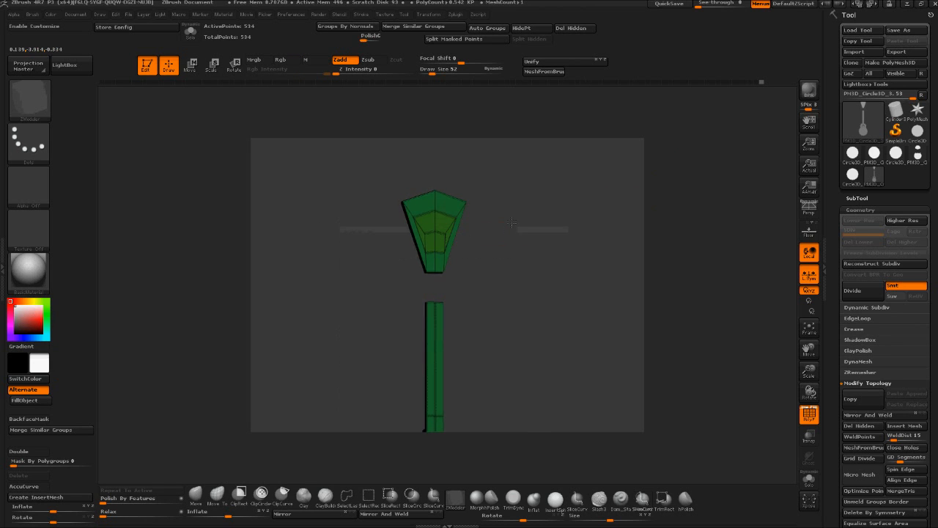
{"action": "key", "text": "ctrl+z"}
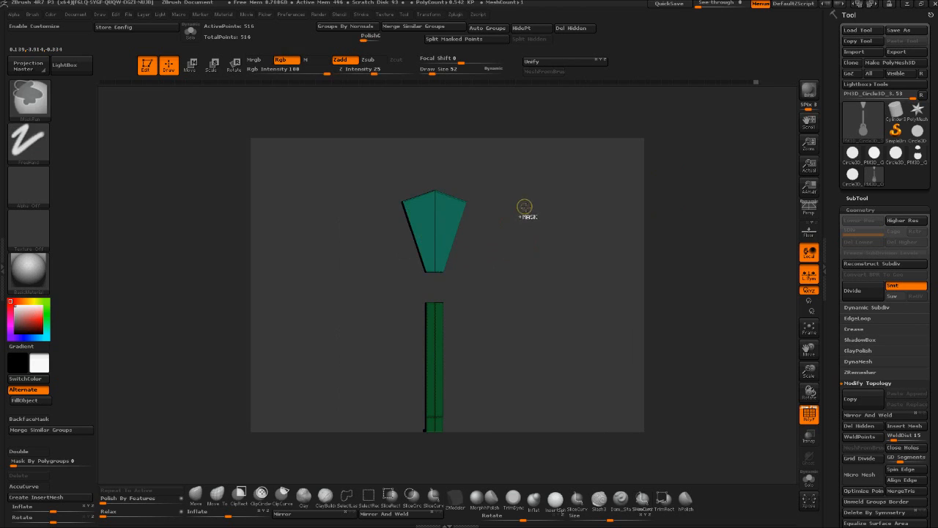
Add a point on the short ridge edge crossing the peak of the head's end face
{"action": "left_click_drag", "start_coordinate": [524, 207], "coordinate": [488, 247]}
{"action": "key", "text": "space"}
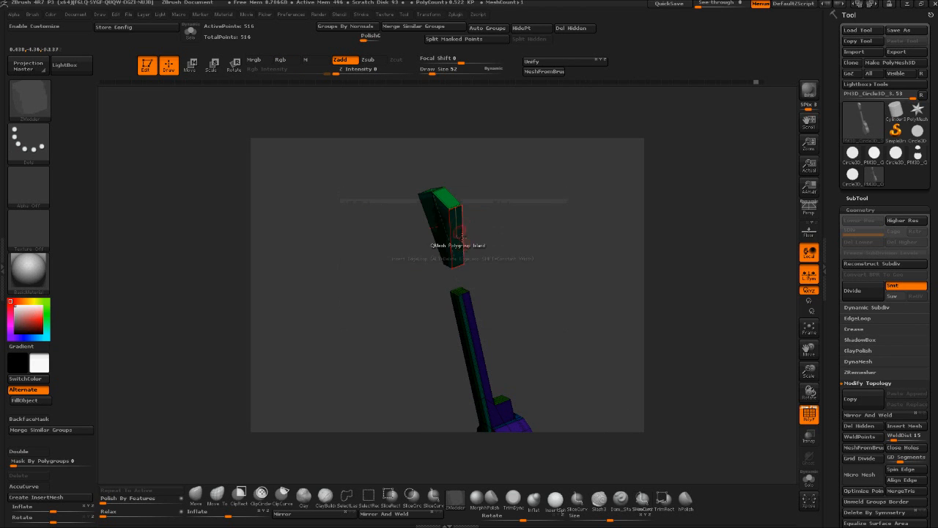
{"action": "key", "text": "ctrl+z"}
{"action": "left_click_drag", "start_coordinate": [506, 220], "coordinate": [553, 189]}
{"action": "mouse_move", "coordinate": [844, 348]}
{"action": "left_mouse_down"}
{"action": "mouse_move", "coordinate": [830, 238]}
{"action": "mouse_move", "coordinate": [843, 348]}
{"action": "left_mouse_up"}
{"action": "left_click_drag", "start_coordinate": [576, 213], "coordinate": [579, 293]}
{"action": "left_click", "coordinate": [434, 189]}
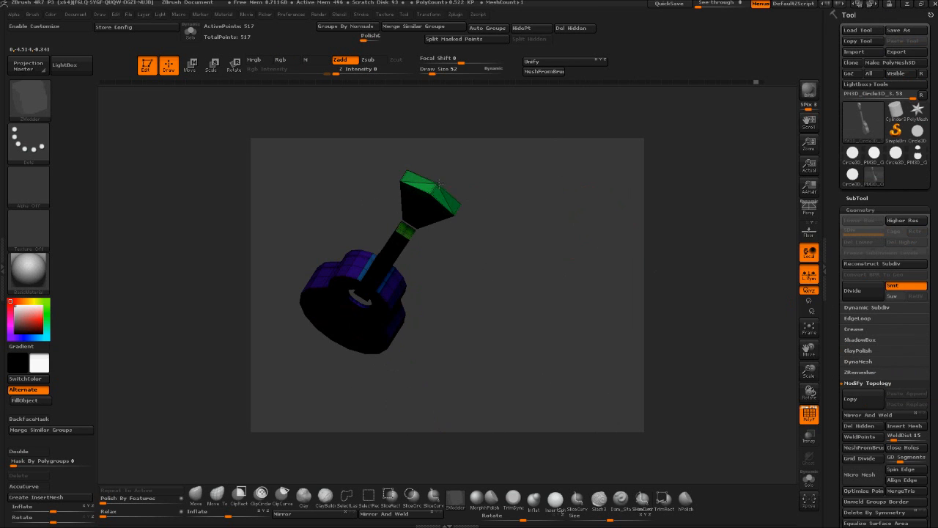
Add a point on the lengthwise centre edge of the head's broad face and clear the mask
{"action": "left_click_drag", "start_coordinate": [510, 186], "coordinate": [576, 197]}
{"action": "left_click", "coordinate": [462, 229]}
{"action": "left_click_drag", "start_coordinate": [388, 221], "coordinate": [454, 226]}
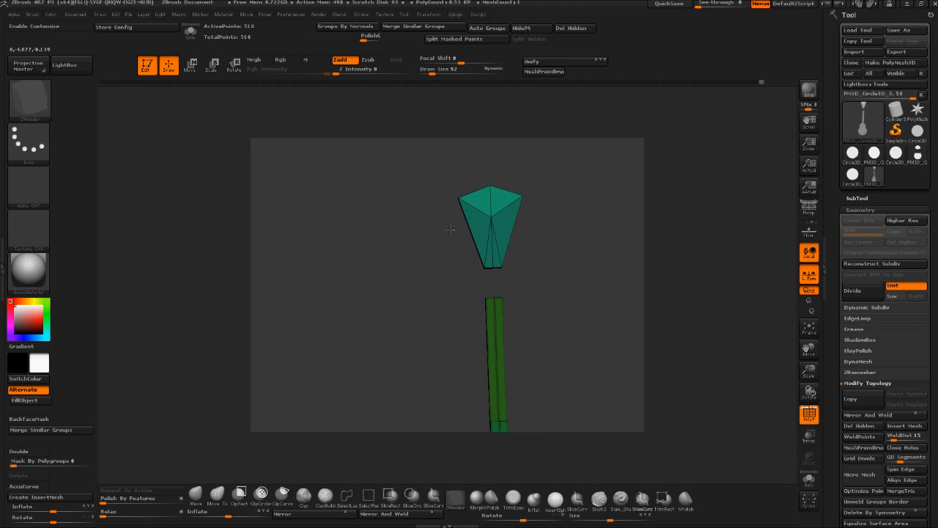
{"action": "left_click_drag", "start_coordinate": [555, 202], "coordinate": [584, 198], "text": "ctrl"}
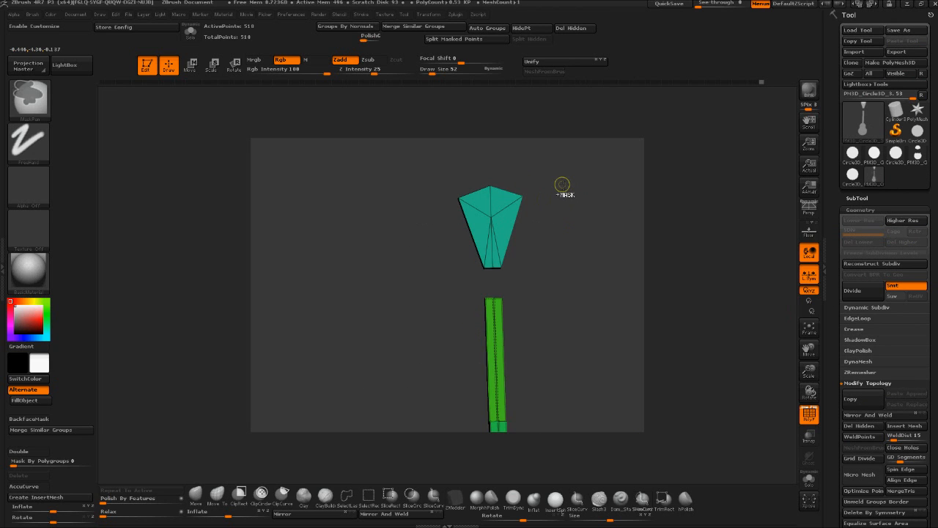
Insert three edge loops running crosswise around the head
{"action": "key", "text": "space"}
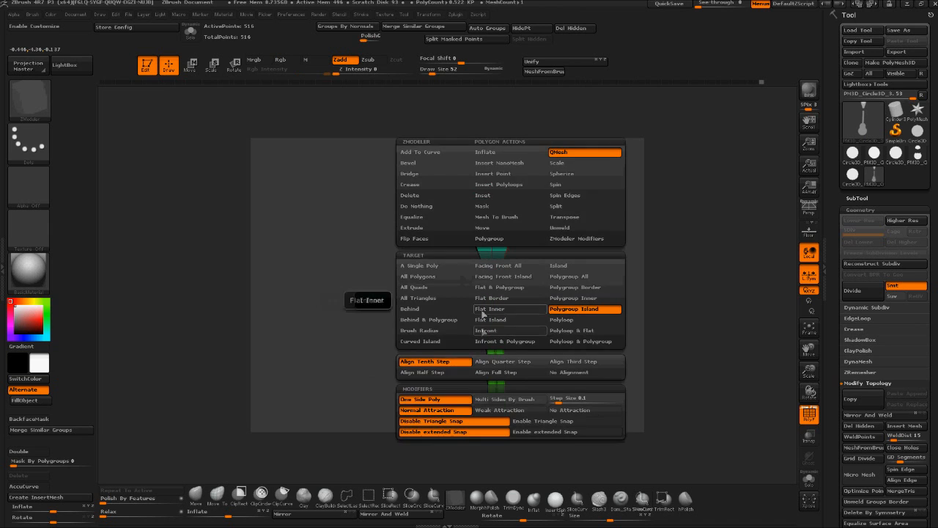
{"action": "key", "text": "space"}
{"action": "left_click", "coordinate": [493, 235]}
{"action": "left_click_drag", "start_coordinate": [597, 203], "coordinate": [514, 225]}
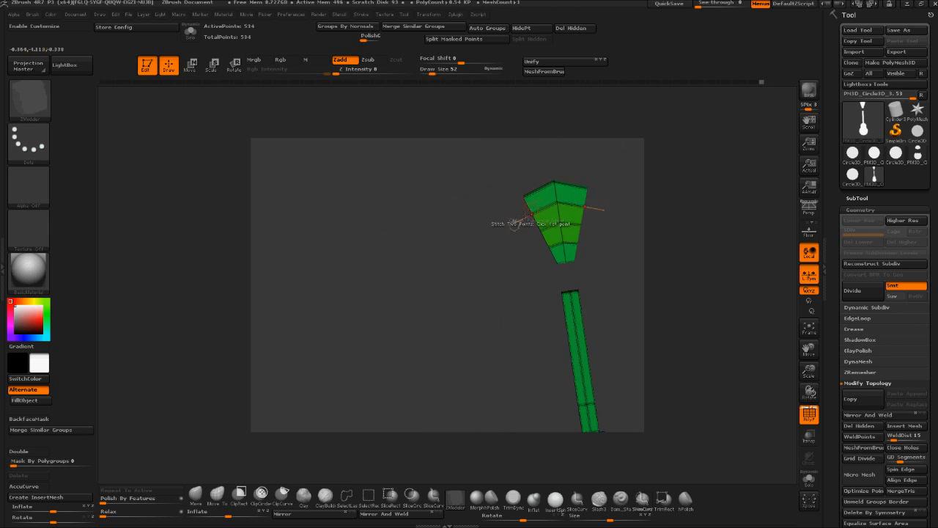
Insert a mirrored pair of lengthwise edge loops into the head with the Single EdgeLoop target
{"action": "key", "text": "space"}
{"action": "left_click", "coordinate": [558, 360]}
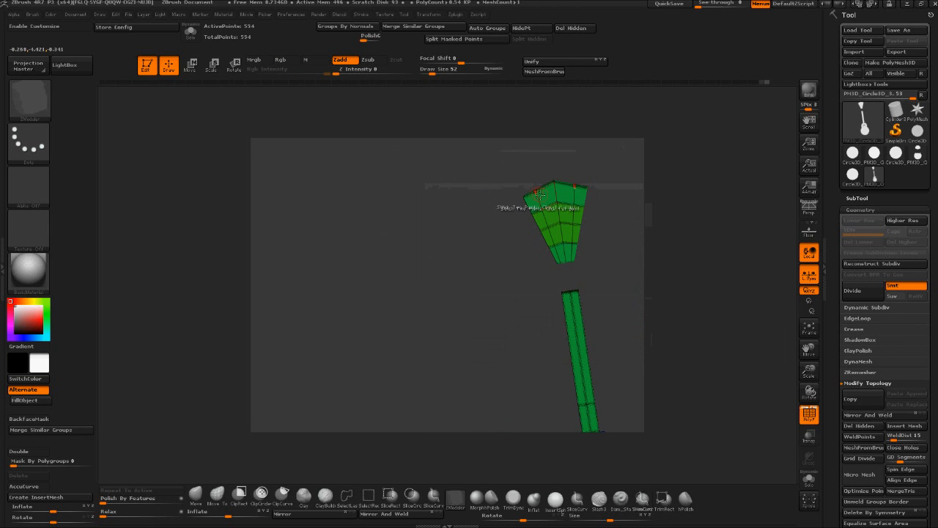
{"action": "left_click_drag", "start_coordinate": [684, 247], "coordinate": [687, 313]}
{"action": "key", "text": "f"}
Set the ZModeler point action to Split for the grid points on the head's broad face
{"action": "key", "text": "space"}
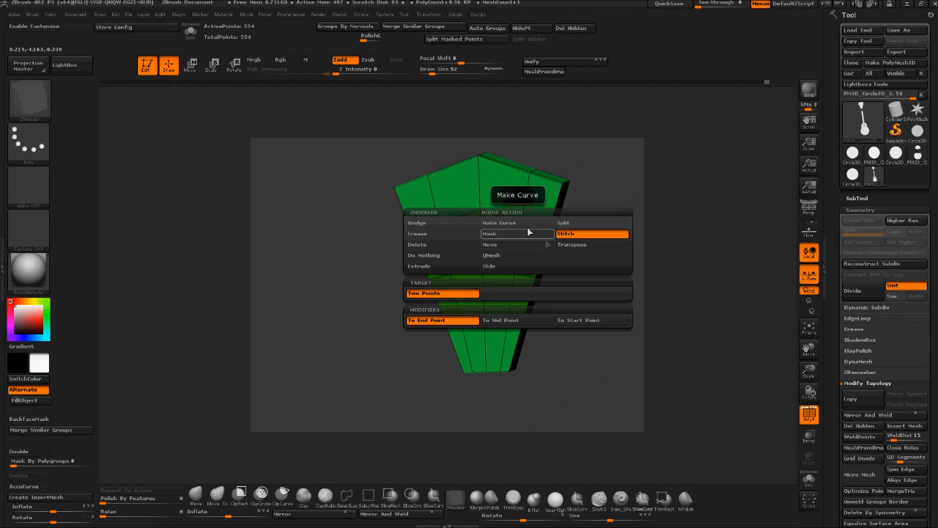
{"action": "left_click", "coordinate": [571, 234]}
{"action": "left_click", "coordinate": [606, 320]}
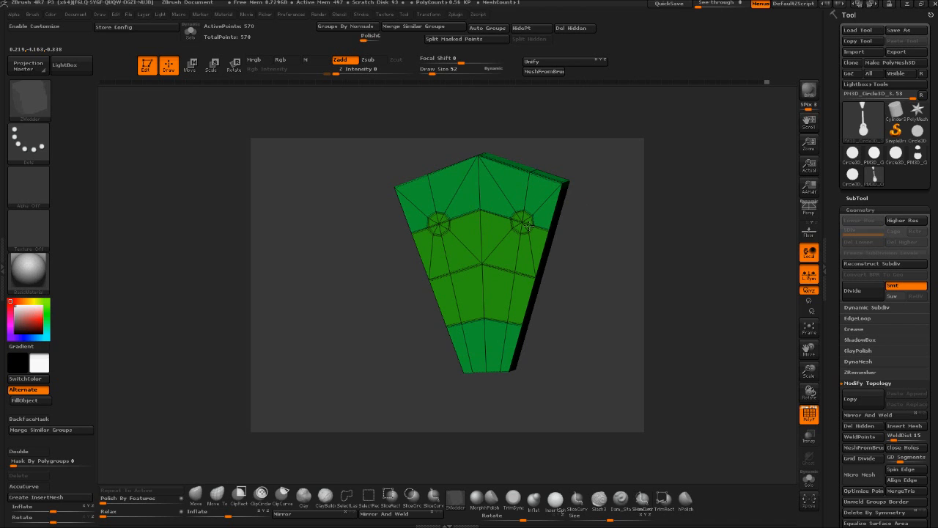
Try splitting the three mirrored pairs of grid points into circles on both broad faces of the head, and undo the splits
{"action": "left_click", "coordinate": [516, 273]}
{"action": "left_click", "coordinate": [508, 321]}
{"action": "left_click_drag", "start_coordinate": [628, 269], "coordinate": [486, 233]}
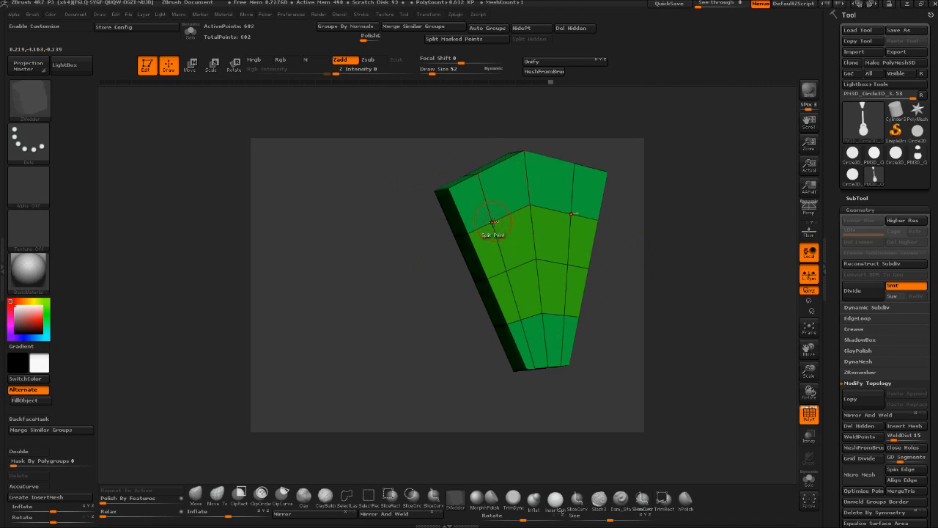
{"action": "left_click", "coordinate": [508, 272]}
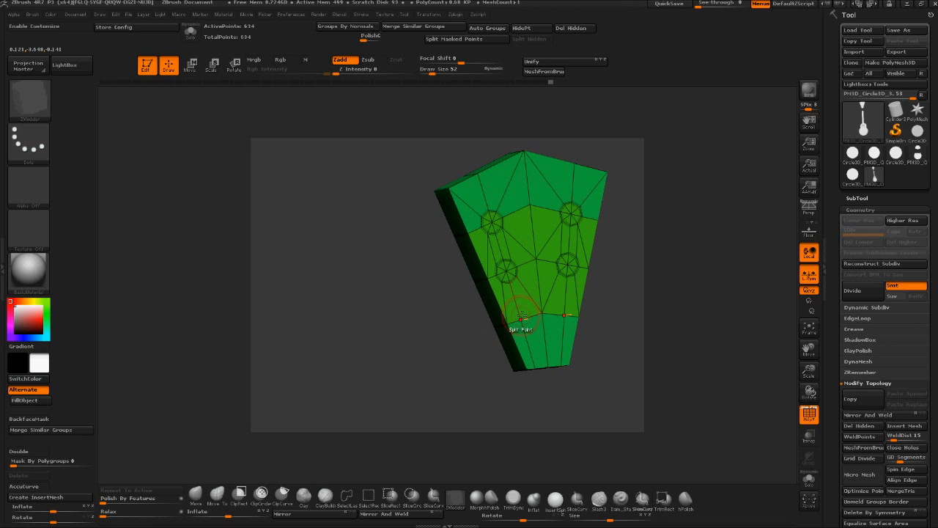
{"action": "left_click", "coordinate": [519, 320]}
{"action": "left_click_drag", "start_coordinate": [660, 252], "coordinate": [603, 150]}
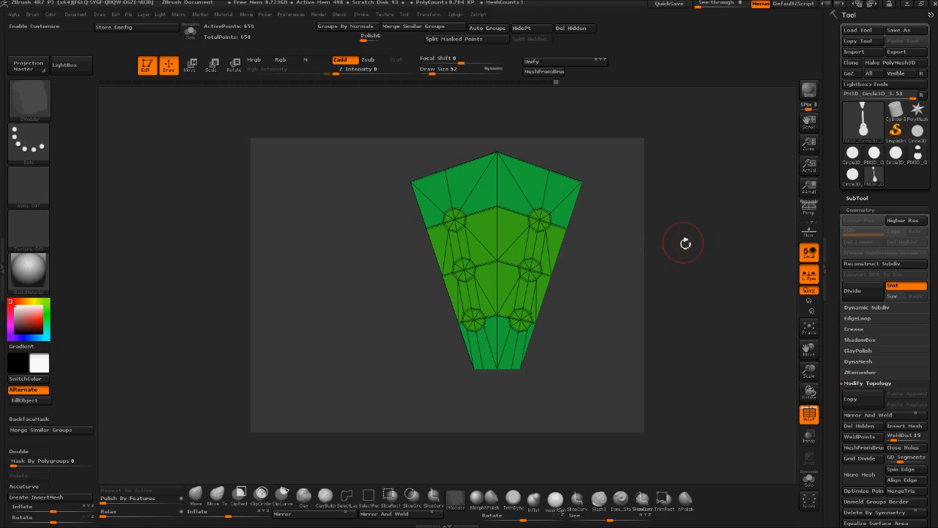
{"action": "left_click_drag", "start_coordinate": [685, 243], "coordinate": [643, 247]}
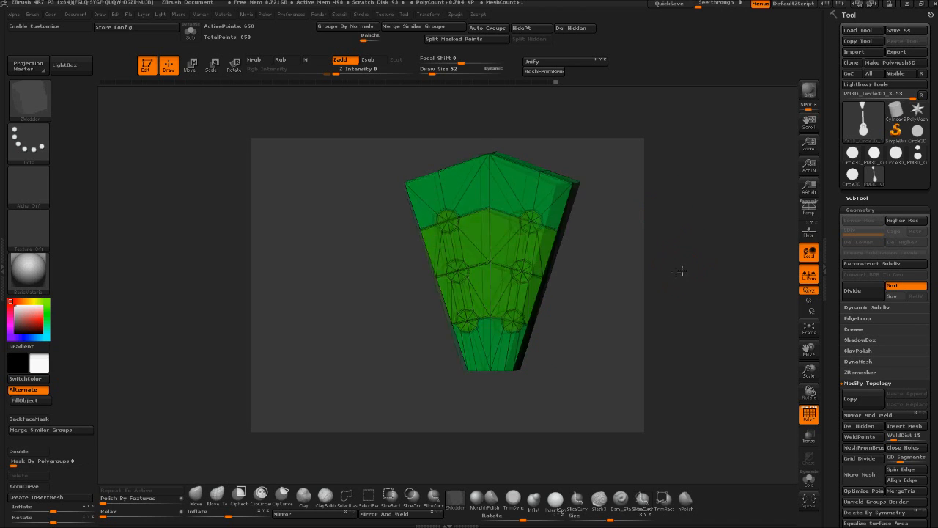
{"action": "left_click_drag", "start_coordinate": [682, 271], "coordinate": [605, 283]}
{"action": "left_click_drag", "start_coordinate": [654, 265], "coordinate": [588, 224]}
{"action": "key", "text": "ctrl+z"}
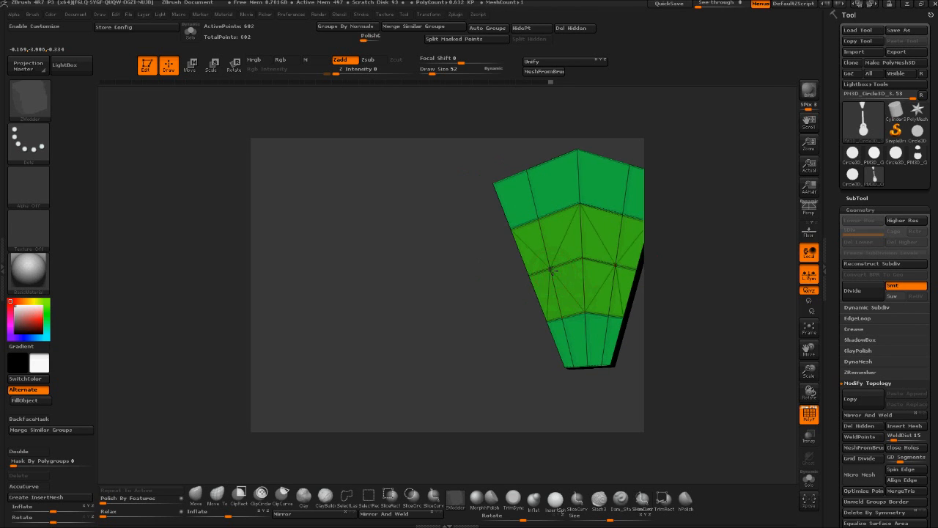
Split the three mirrored pairs of grid points on the head's broad face into small circles with their own polygroup
{"action": "left_click", "coordinate": [551, 268]}
{"action": "left_click", "coordinate": [564, 318]}
{"action": "left_click", "coordinate": [538, 219]}
{"action": "left_click_drag", "start_coordinate": [428, 305], "coordinate": [465, 301]}
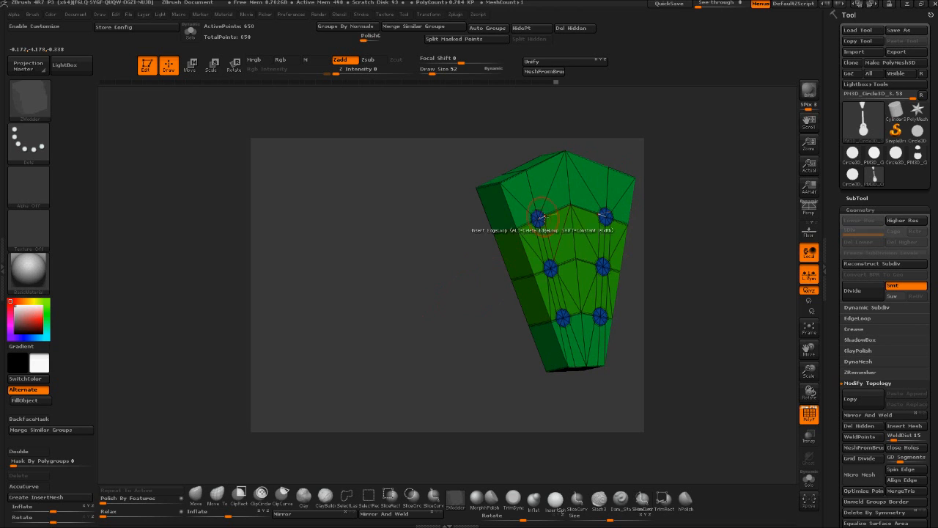
Push the three mirrored pairs of circular polygroups through the head with QMesh on Polygroup Island to cut six holes
{"action": "key", "text": "space"}
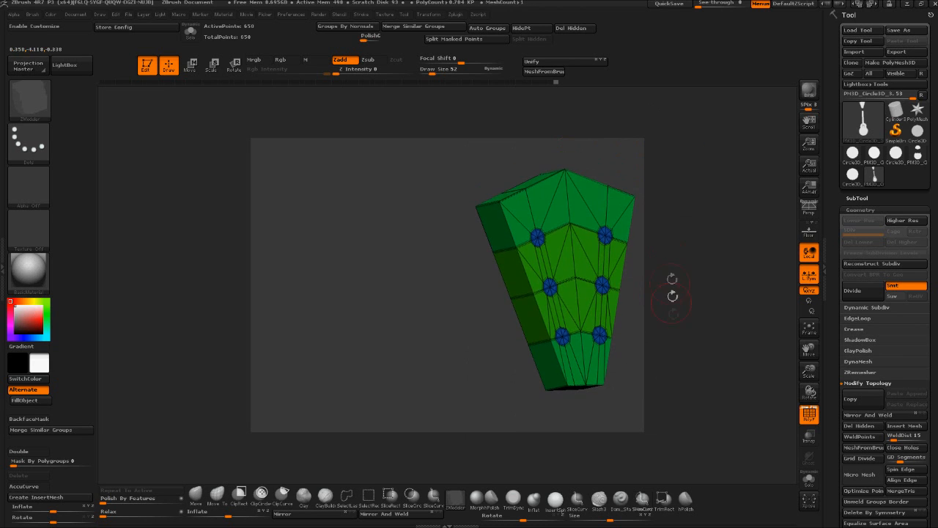
{"action": "left_click_drag", "start_coordinate": [672, 283], "coordinate": [672, 315]}
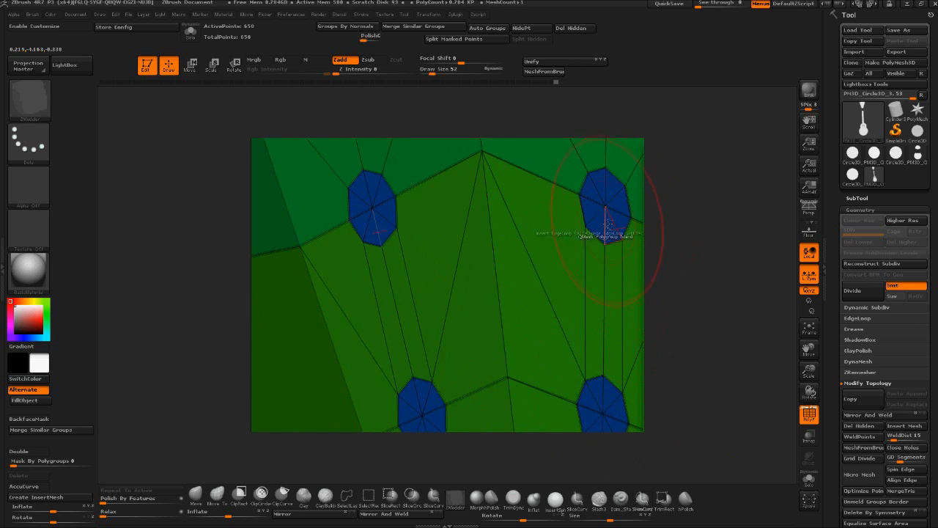
{"action": "left_click", "coordinate": [606, 220]}
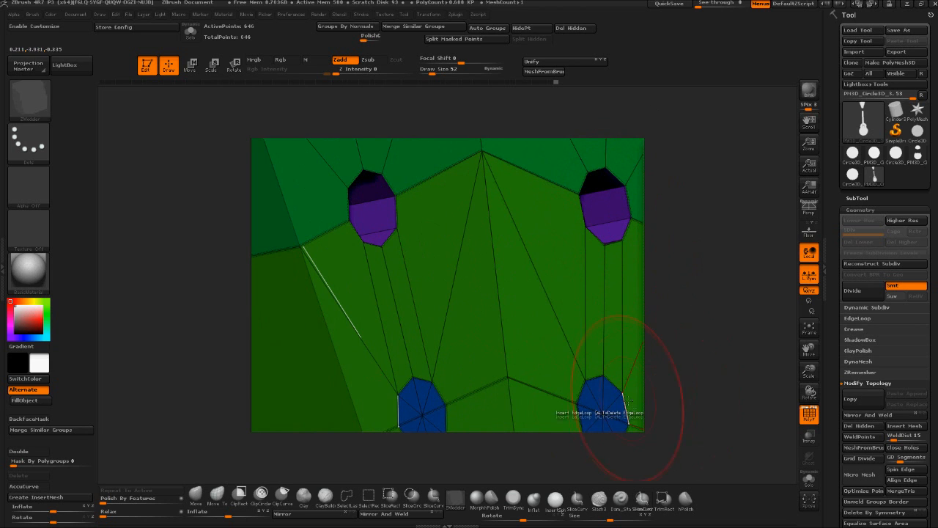
{"action": "left_click", "coordinate": [612, 395]}
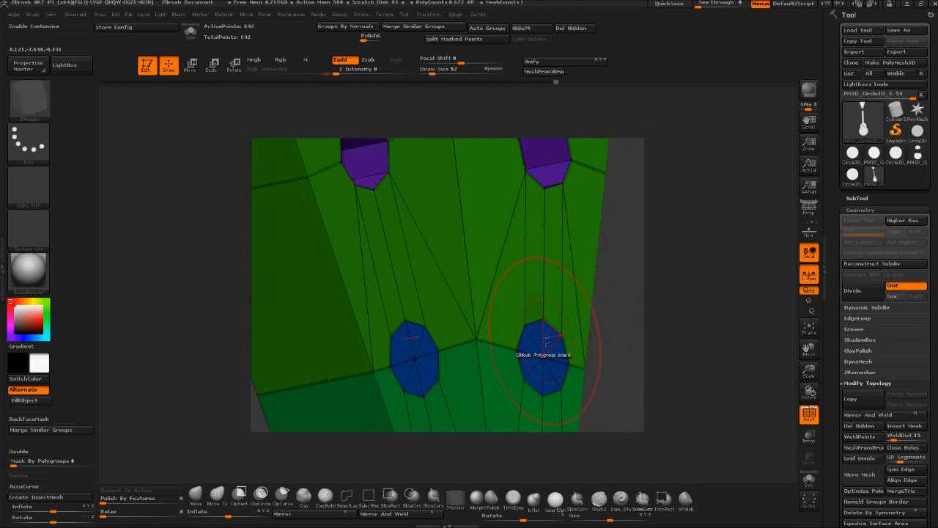
{"action": "left_click", "coordinate": [545, 338]}
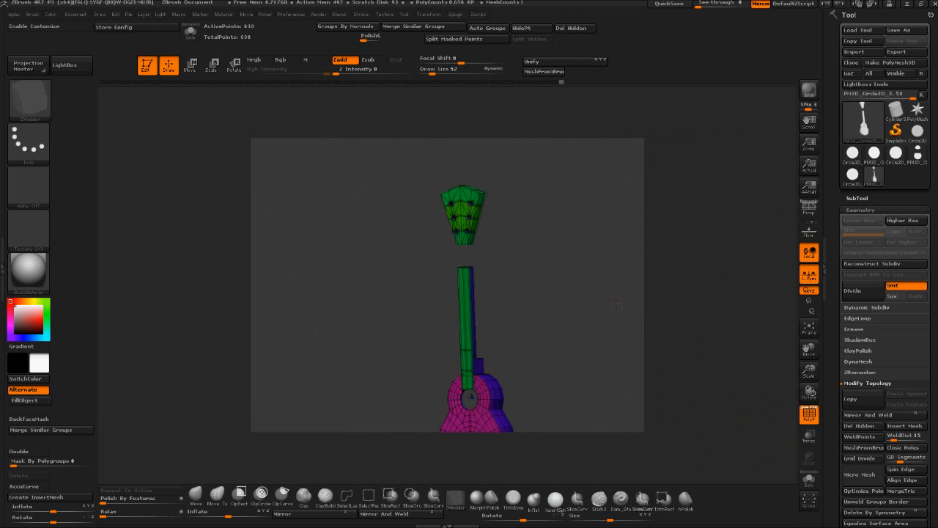
Insert an edge loop around the head's narrow sides, midway through its thickness
{"action": "left_click_drag", "start_coordinate": [617, 303], "coordinate": [637, 338]}
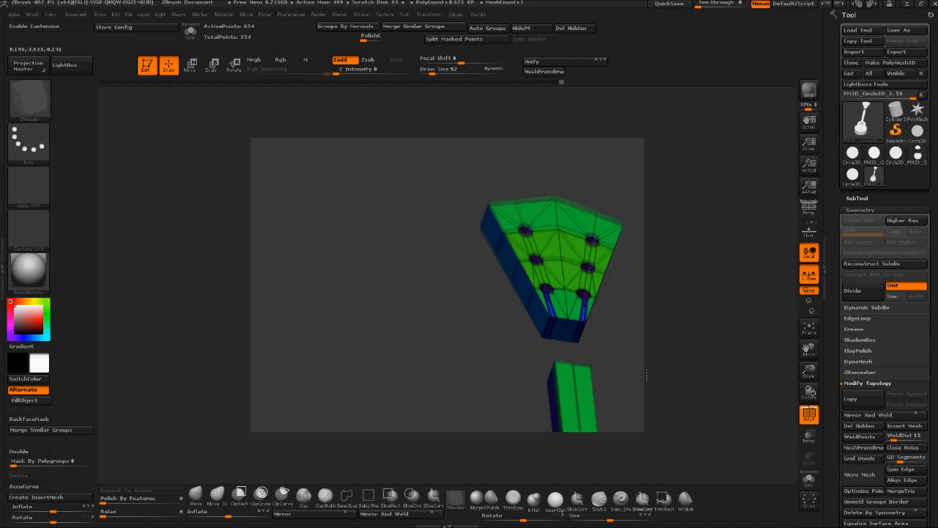
{"action": "left_click_drag", "start_coordinate": [600, 333], "coordinate": [706, 345]}
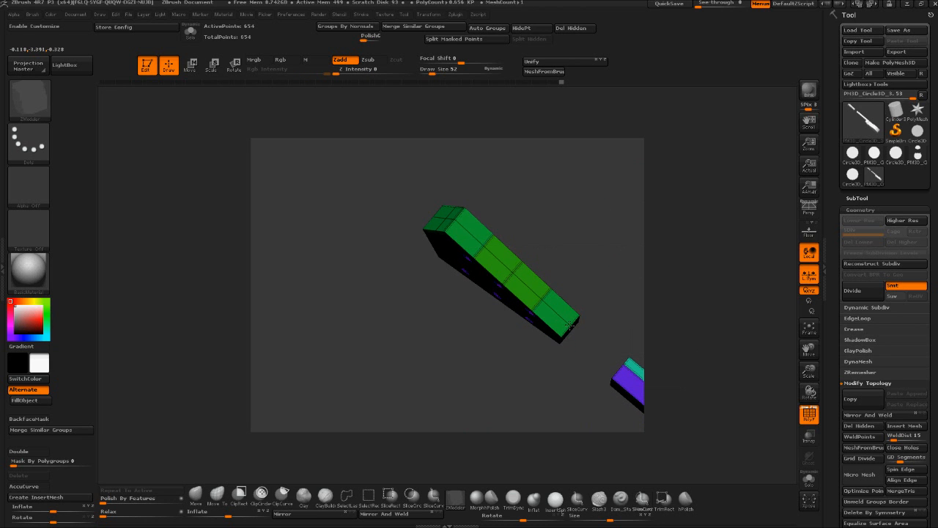
{"action": "left_click_drag", "start_coordinate": [571, 327], "coordinate": [624, 365]}
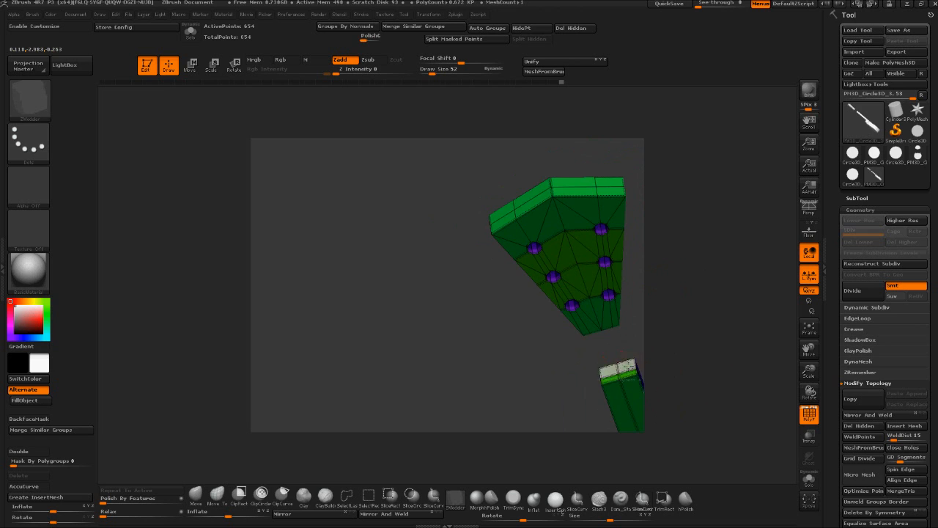
Delete the facing end caps of the arm and the head with the Flat & Polygroup target
{"action": "key", "text": "space"}
{"action": "left_click", "coordinate": [534, 199]}
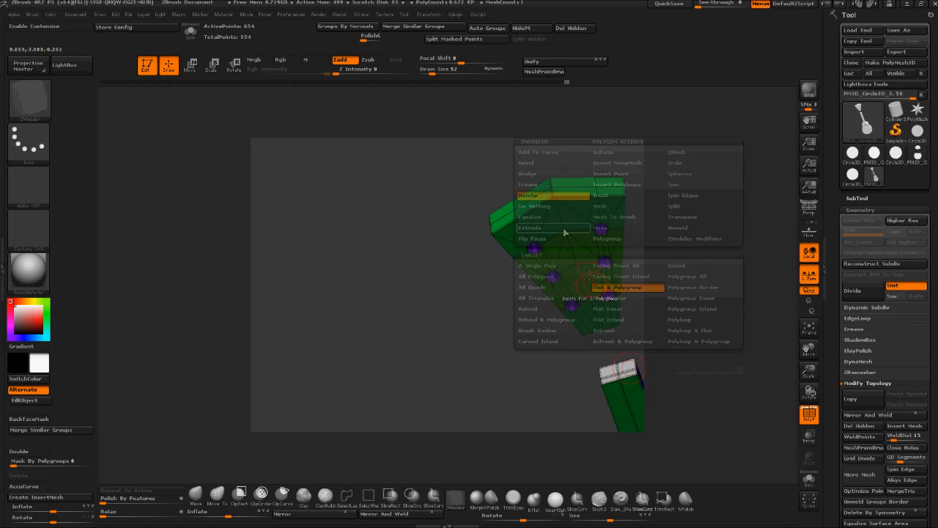
{"action": "left_click", "coordinate": [627, 374]}
{"action": "mouse_move", "coordinate": [671, 330]}
{"action": "left_mouse_down"}
{"action": "mouse_move", "coordinate": [682, 315]}
{"action": "mouse_move", "coordinate": [718, 355]}
{"action": "mouse_move", "coordinate": [689, 327]}
{"action": "mouse_move", "coordinate": [704, 316]}
{"action": "left_mouse_up"}
Mask everything except the head, move the head close to the arm's open end, and return to Draw mode
{"action": "key", "text": "w"}
{"action": "left_click_drag", "start_coordinate": [617, 215], "coordinate": [618, 342], "text": "shift"}
{"action": "left_click_drag", "start_coordinate": [664, 306], "coordinate": [557, 293], "text": "alt"}
{"action": "left_click_drag", "start_coordinate": [456, 309], "coordinate": [631, 90], "text": "ctrl"}
{"action": "left_click_drag", "start_coordinate": [365, 237], "coordinate": [490, 147], "text": "ctrl"}
{"action": "left_click", "coordinate": [572, 295], "text": "ctrl"}
{"action": "left_click_drag", "start_coordinate": [511, 293], "coordinate": [511, 343], "text": "shift"}
{"action": "left_click_drag", "start_coordinate": [579, 323], "coordinate": [675, 297]}
{"action": "left_click", "coordinate": [169, 65]}
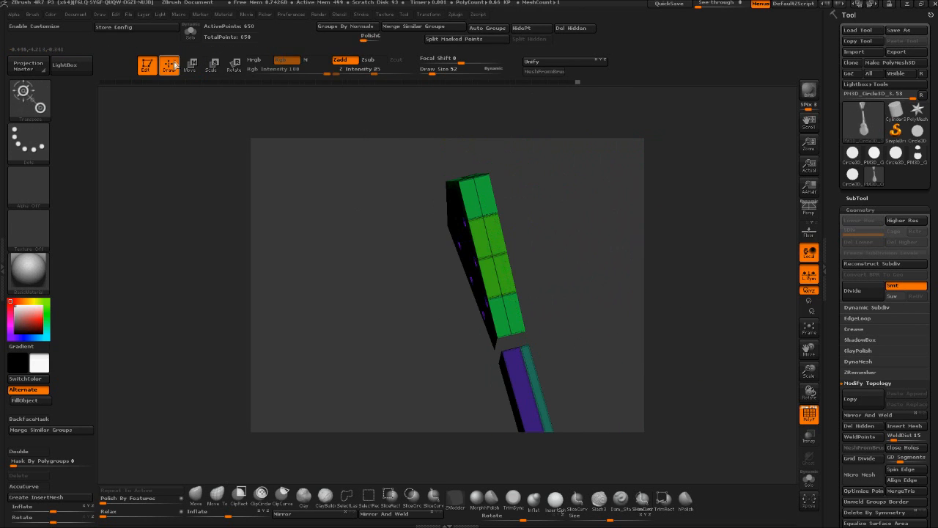
Bridge the head's open end to the arm's open end with the Bridge edge action
{"action": "key", "text": "space"}
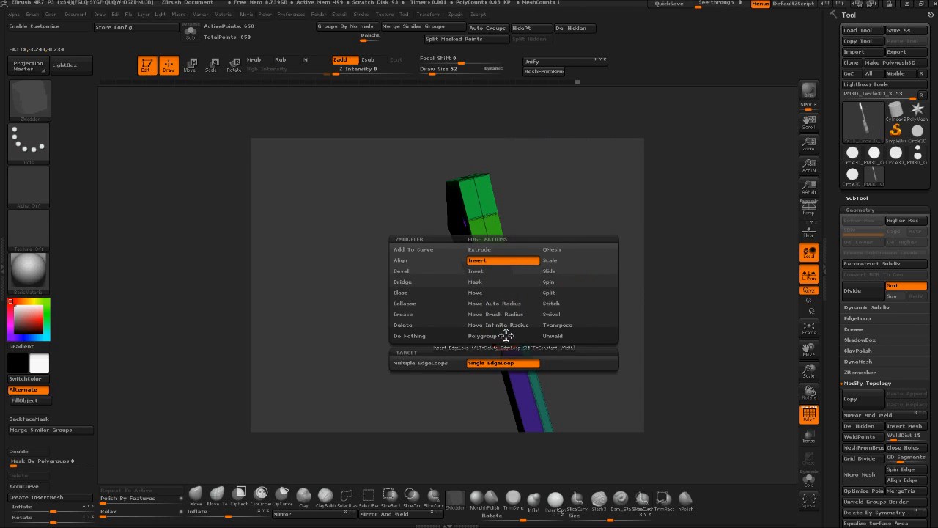
{"action": "left_click", "coordinate": [429, 282]}
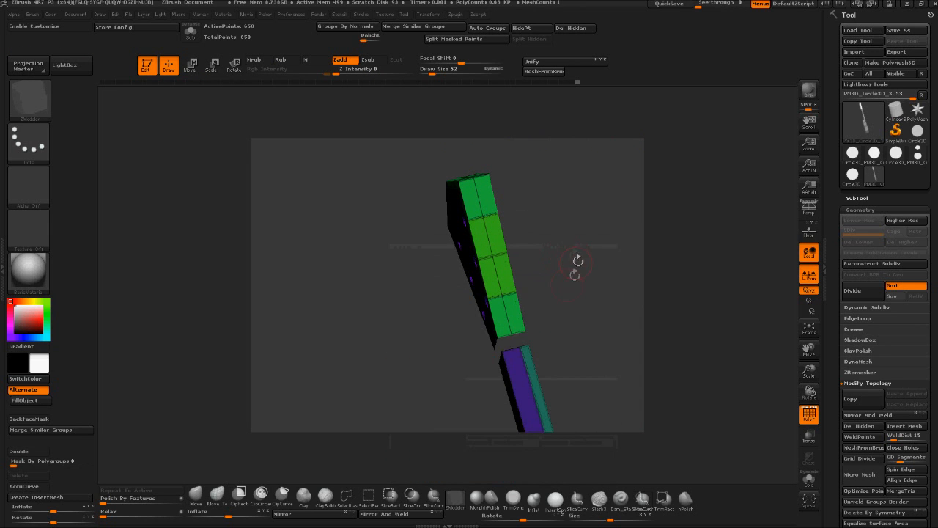
{"action": "left_click", "coordinate": [525, 349]}
{"action": "left_click_drag", "start_coordinate": [568, 284], "coordinate": [622, 139]}
Frame the model and set the ZModeler edge action to QMesh
{"action": "left_click", "coordinate": [809, 328]}
{"action": "key", "text": "space"}
{"action": "left_click", "coordinate": [553, 251]}
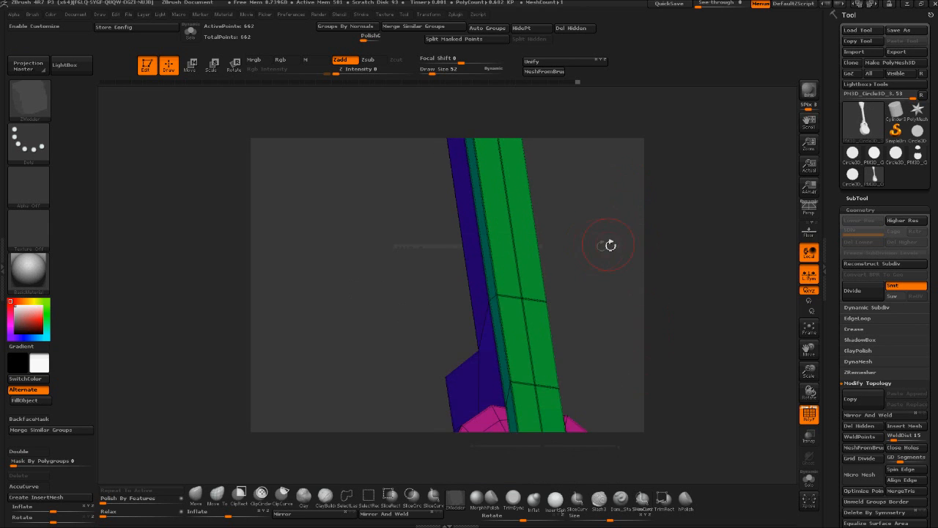
Try pulling a crosswise edge on the arm's flat face outward with QMesh, and undo it
{"action": "left_click_drag", "start_coordinate": [610, 245], "coordinate": [628, 253]}
{"action": "mouse_move", "coordinate": [569, 302]}
{"action": "left_mouse_down"}
{"action": "mouse_move", "coordinate": [616, 303]}
{"action": "mouse_move", "coordinate": [563, 295]}
{"action": "left_mouse_up"}
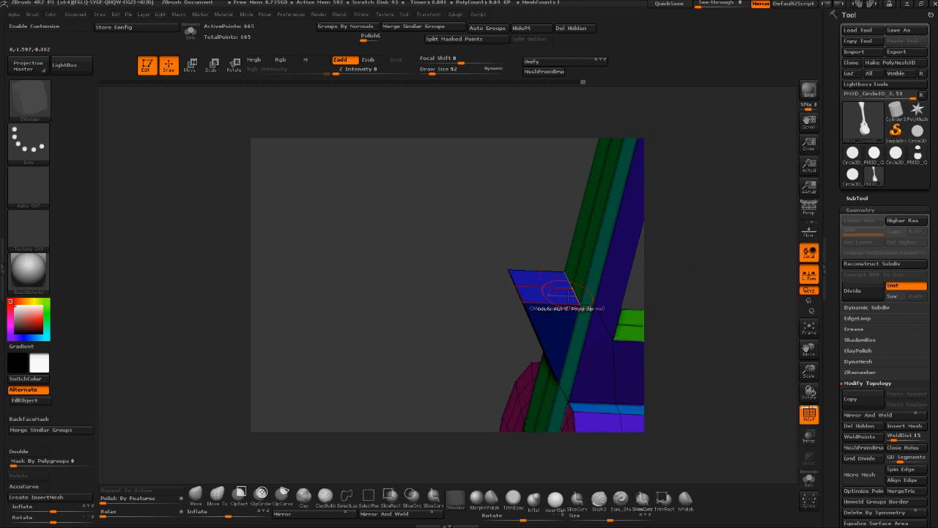
{"action": "left_click_drag", "start_coordinate": [517, 240], "coordinate": [535, 229]}
{"action": "key", "text": "ctrl+z"}
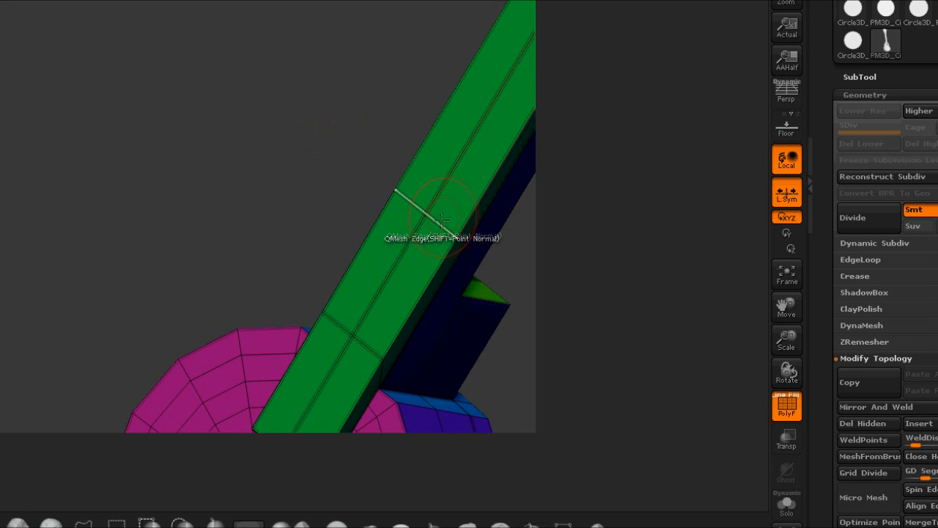
Try pulling the same crosswise edge out toward the body and toward the head with QMesh, undoing each pull
{"action": "left_click_drag", "start_coordinate": [449, 213], "coordinate": [352, 246]}
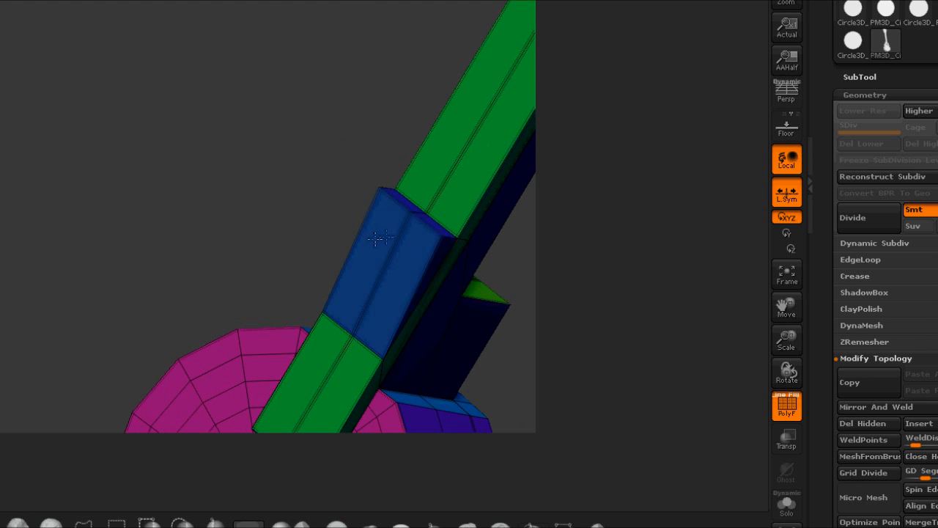
{"action": "key", "text": "ctrl+z"}
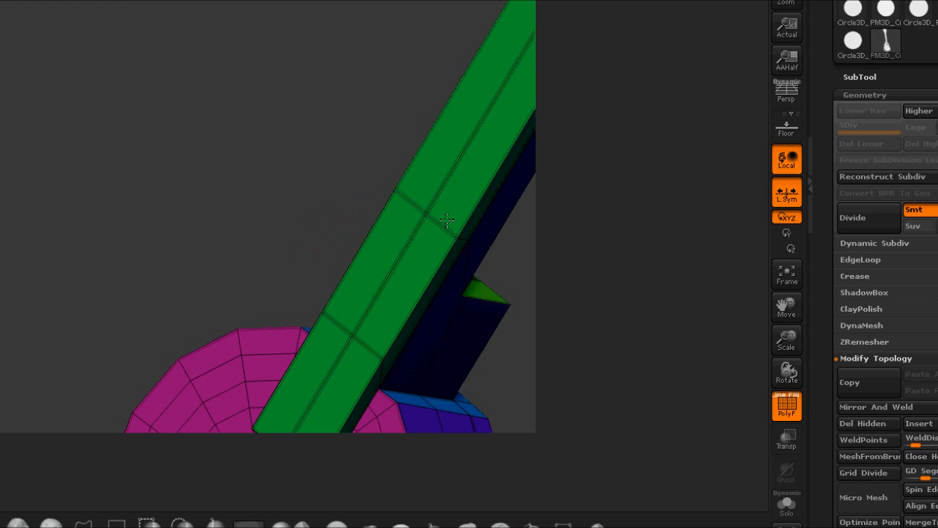
{"action": "left_click_drag", "start_coordinate": [443, 223], "coordinate": [440, 220]}
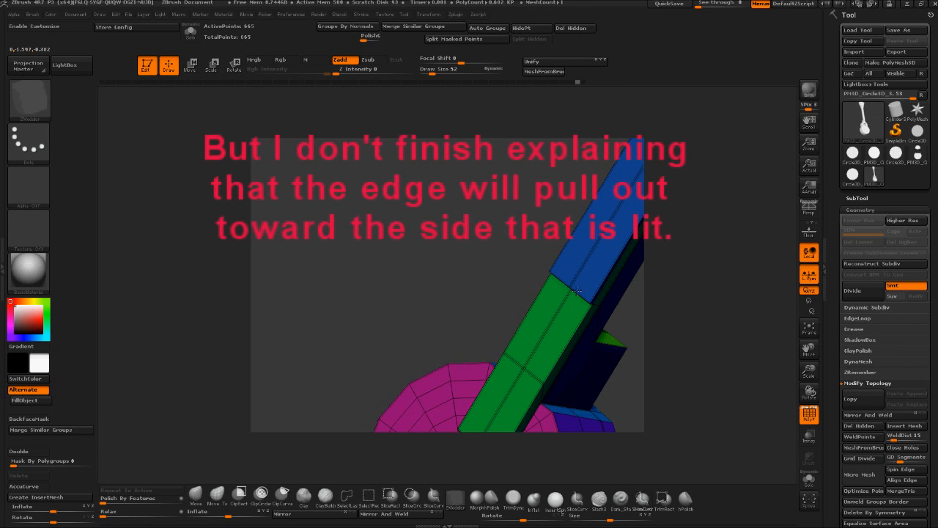
{"action": "key", "text": "ctrl+z"}
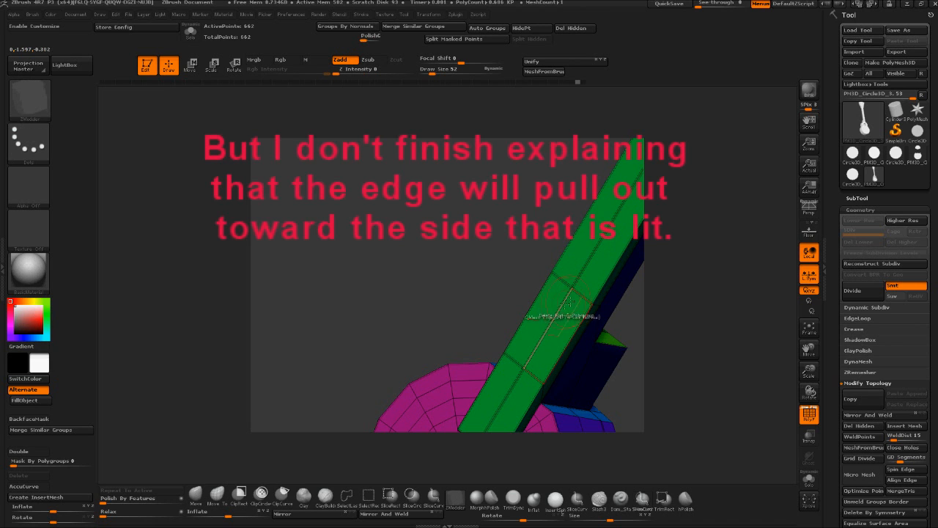
Try pulling out the lengthwise centre edge between the arm's two crosswise edges with QMesh, and undo it
{"action": "left_click_drag", "start_coordinate": [558, 304], "coordinate": [527, 309]}
{"action": "left_click_drag", "start_coordinate": [468, 294], "coordinate": [567, 326]}
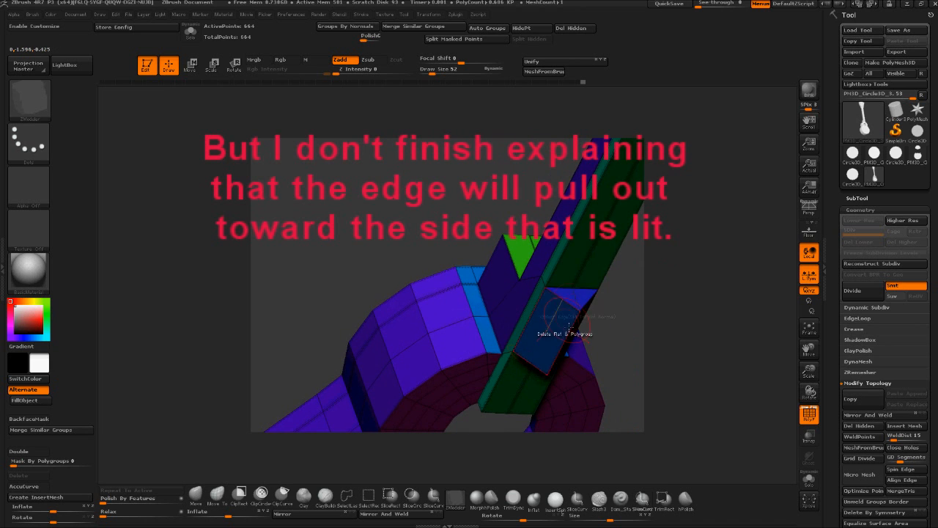
{"action": "left_click", "coordinate": [587, 258]}
{"action": "left_click_drag", "start_coordinate": [617, 282], "coordinate": [635, 227]}
{"action": "left_click", "coordinate": [590, 294]}
Pull the arm's upper crosswise edge outward with QMesh to raise a wedge that slopes down toward the body
{"action": "left_click_drag", "start_coordinate": [636, 297], "coordinate": [600, 291]}
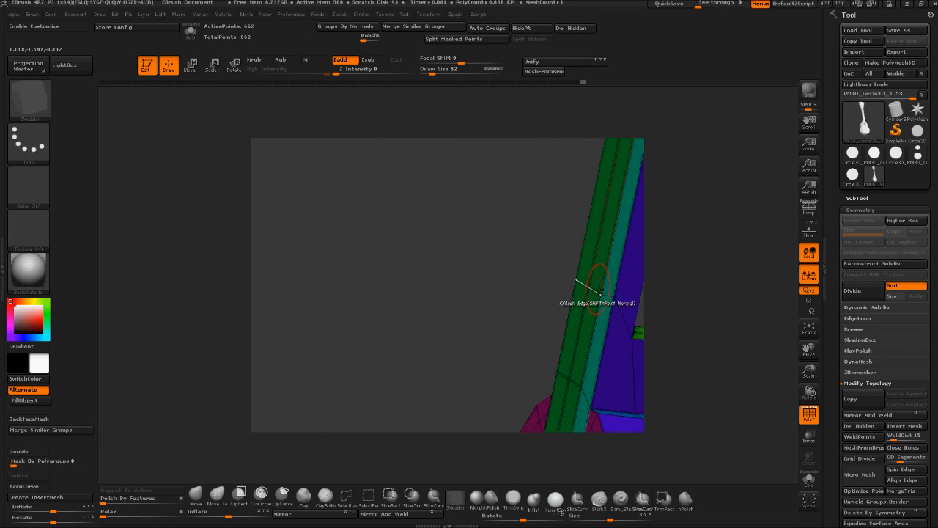
{"action": "left_click_drag", "start_coordinate": [594, 295], "coordinate": [568, 308]}
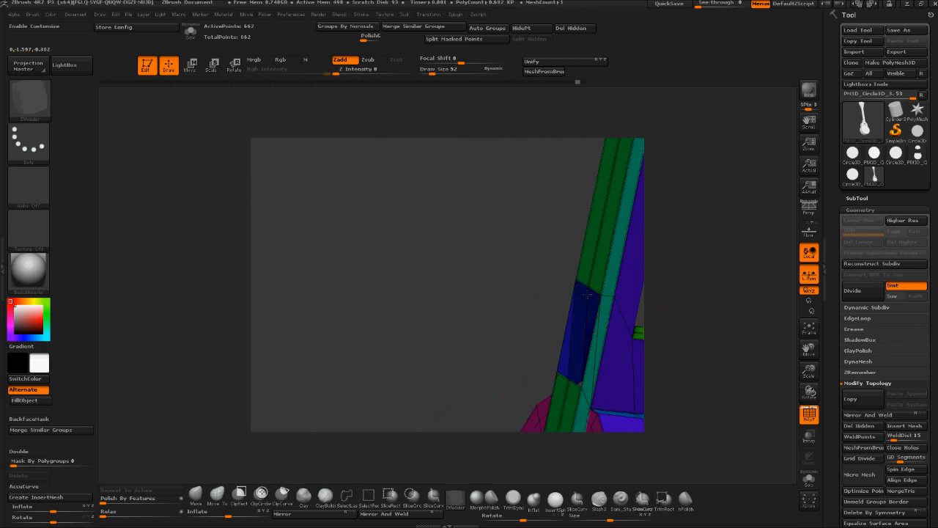
{"action": "left_click_drag", "start_coordinate": [598, 294], "coordinate": [469, 258]}
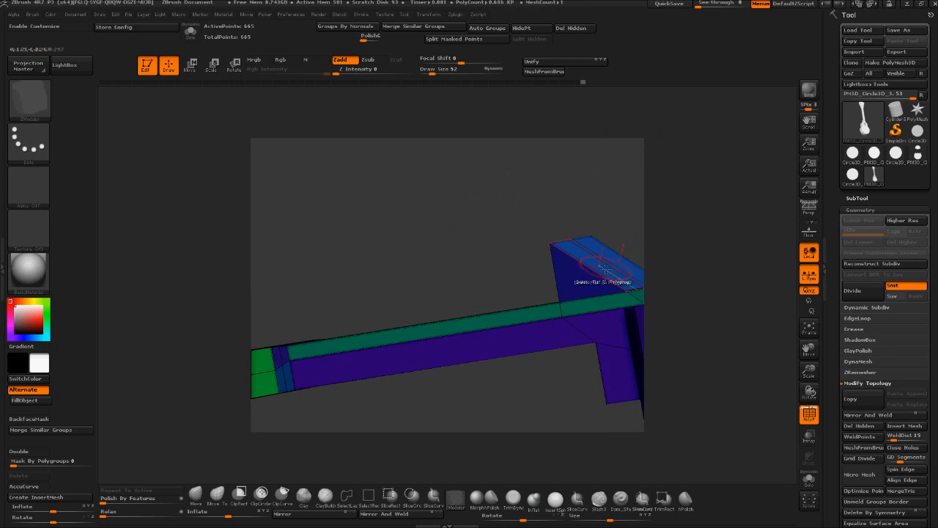
Try further ZModeler edits on the raised part of the arm near the body, and undo each attempt
{"action": "left_click_drag", "start_coordinate": [627, 242], "coordinate": [609, 272]}
{"action": "key", "text": "space"}
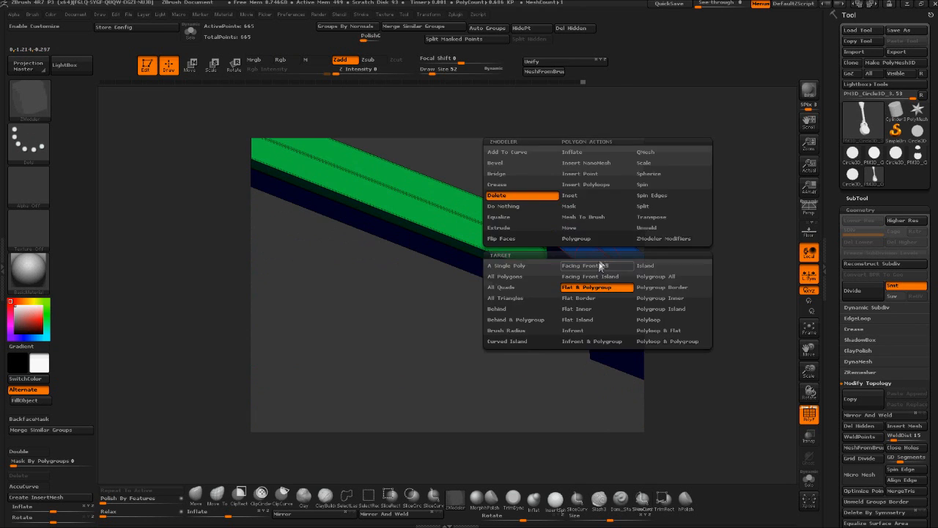
{"action": "key", "text": "ctrl+z"}
{"action": "mouse_move", "coordinate": [656, 179]}
{"action": "left_mouse_down"}
{"action": "mouse_move", "coordinate": [429, 207]}
{"action": "mouse_move", "coordinate": [517, 253]}
{"action": "mouse_move", "coordinate": [490, 273]}
{"action": "left_mouse_up"}
{"action": "key", "text": "ctrl+z"}
{"action": "mouse_move", "coordinate": [546, 323]}
{"action": "left_mouse_down"}
{"action": "mouse_move", "coordinate": [633, 315]}
{"action": "mouse_move", "coordinate": [603, 370]}
{"action": "mouse_move", "coordinate": [616, 325]}
{"action": "mouse_move", "coordinate": [621, 356]}
{"action": "mouse_move", "coordinate": [607, 354]}
{"action": "left_mouse_up"}
{"action": "left_click_drag", "start_coordinate": [403, 338], "coordinate": [406, 335]}
{"action": "key", "text": "ctrl+z"}
{"action": "left_click", "coordinate": [403, 301]}
{"action": "left_click", "coordinate": [403, 350]}
{"action": "key", "text": "ctrl+z"}
{"action": "key", "text": "ctrl+z"}
Try pulling crosswise edges on the body's curved side wall outward with QMesh, and undo the pulls
{"action": "left_click_drag", "start_coordinate": [569, 241], "coordinate": [526, 196]}
{"action": "left_click_drag", "start_coordinate": [517, 340], "coordinate": [485, 356]}
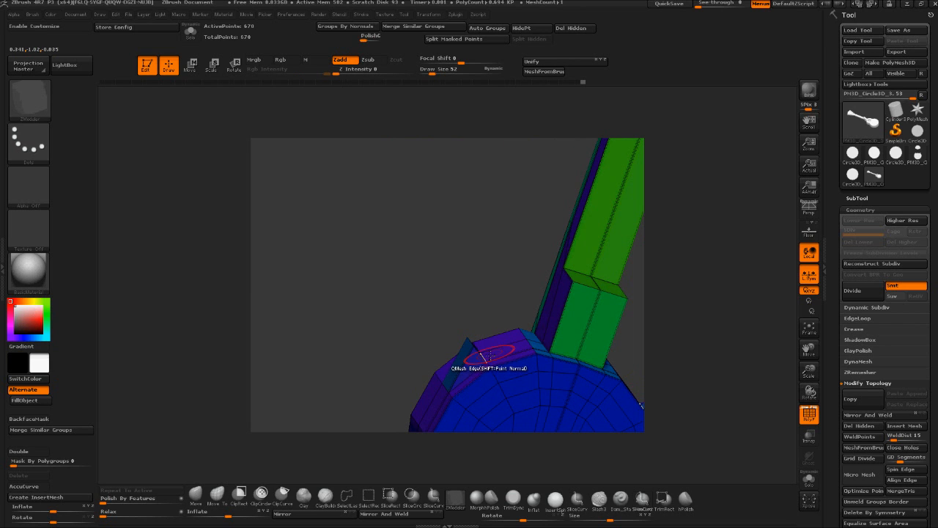
{"action": "left_click_drag", "start_coordinate": [491, 333], "coordinate": [487, 365]}
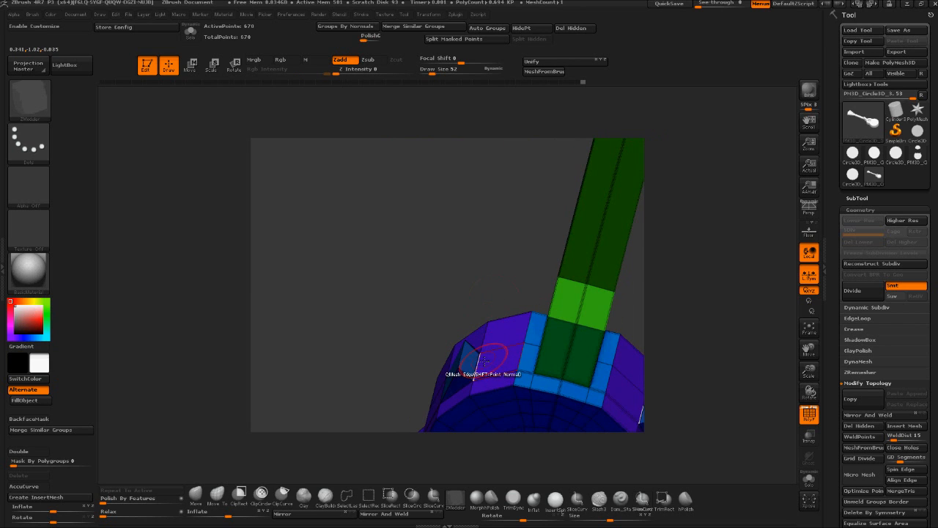
{"action": "left_click", "coordinate": [477, 362]}
{"action": "left_click_drag", "start_coordinate": [473, 315], "coordinate": [481, 345]}
{"action": "left_click_drag", "start_coordinate": [455, 293], "coordinate": [378, 338]}
{"action": "left_click", "coordinate": [415, 330]}
{"action": "left_click_drag", "start_coordinate": [440, 242], "coordinate": [528, 374]}
{"action": "key", "text": "ctrl+z"}
{"action": "key", "text": "ctrl+z"}
{"action": "key", "text": "ctrl+z"}
{"action": "key", "text": "ctrl+z"}
{"action": "key", "text": "ctrl+z"}
Try the point Bridge action with the Ring target on the body's side wall
{"action": "left_click_drag", "start_coordinate": [579, 344], "coordinate": [506, 352]}
{"action": "key", "text": "space"}
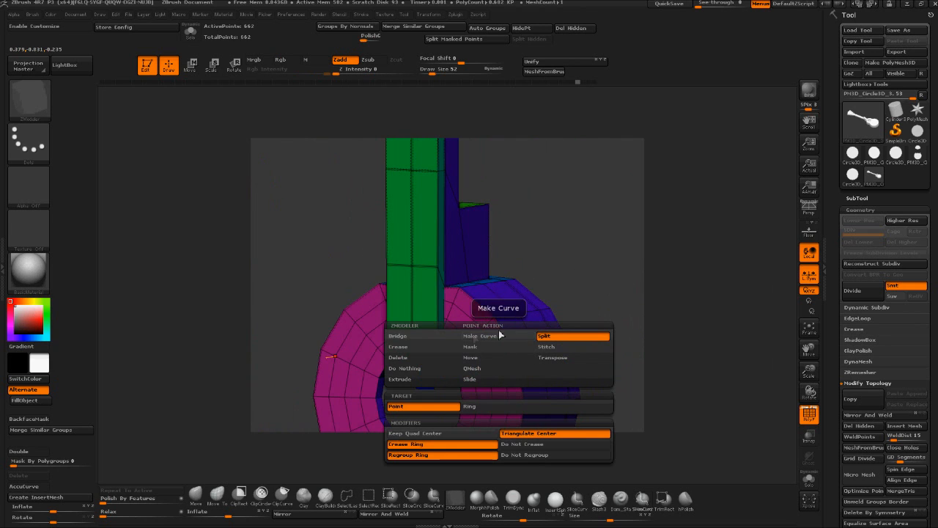
{"action": "left_click", "coordinate": [408, 338]}
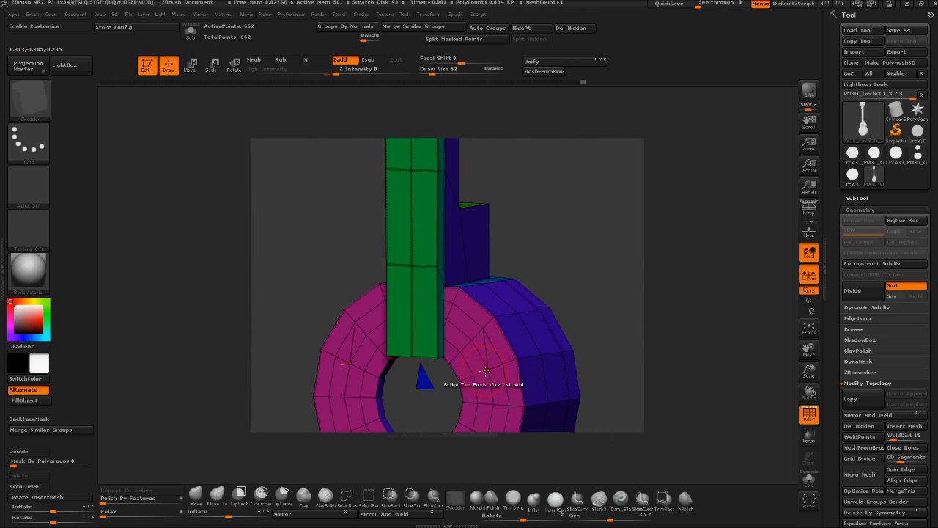
{"action": "key", "text": "space"}
{"action": "left_click", "coordinate": [407, 406]}
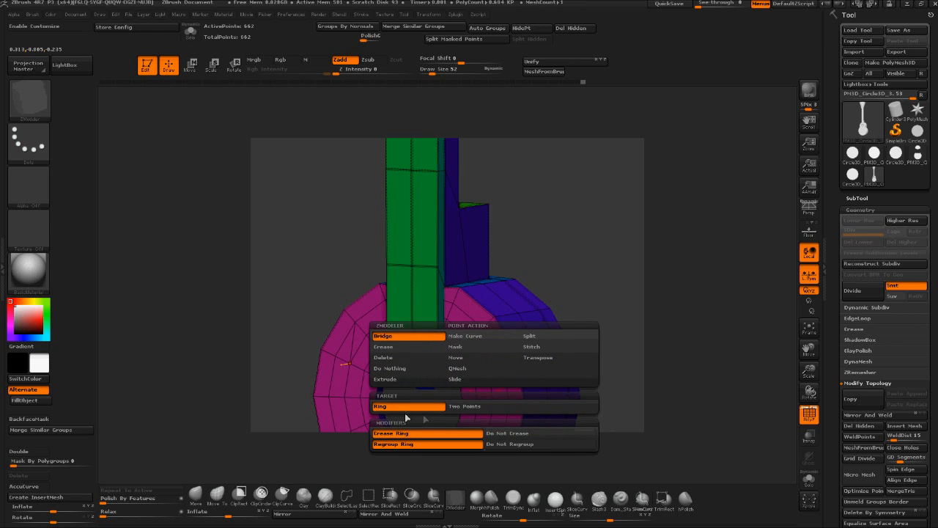
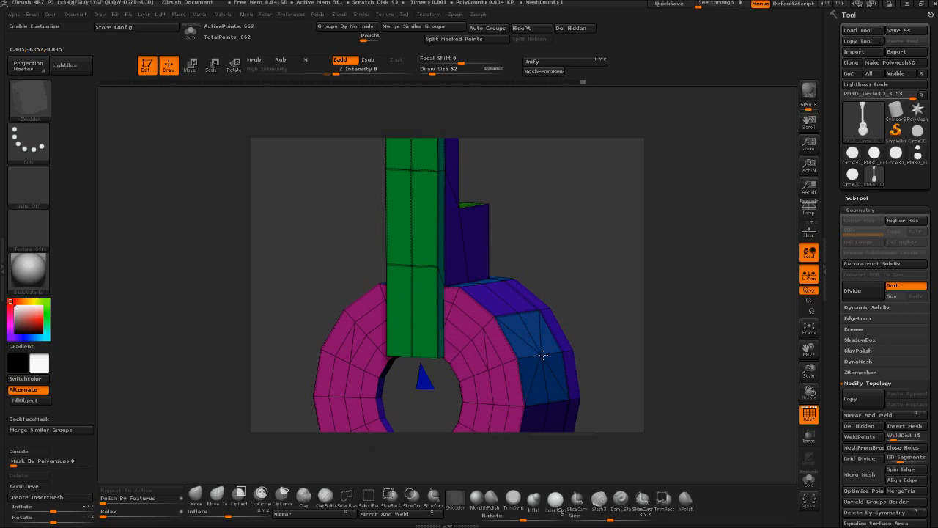
{"action": "left_click_drag", "start_coordinate": [619, 337], "coordinate": [528, 357]}
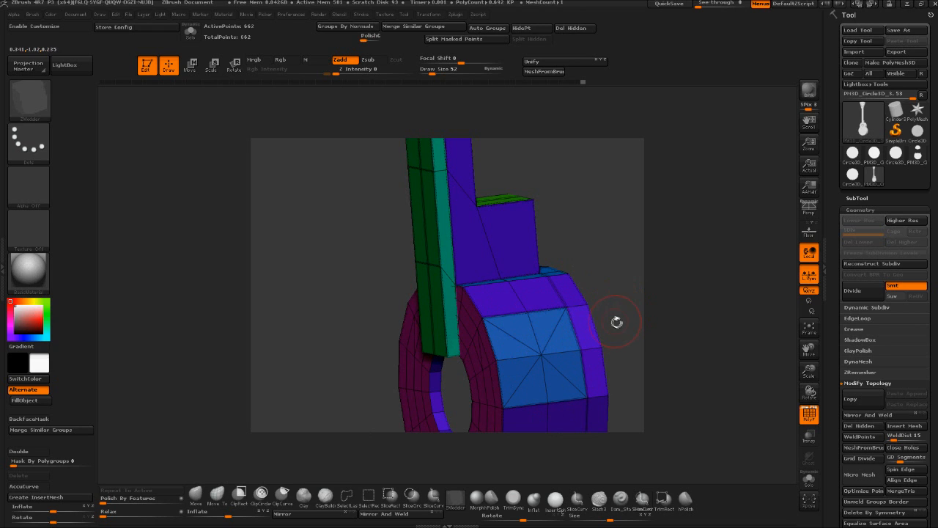
{"action": "key", "text": "ctrl"}
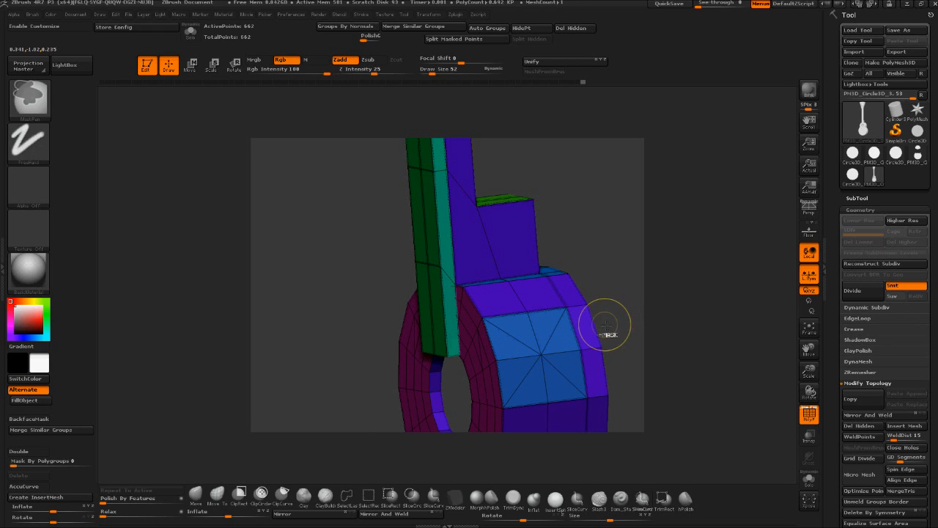
{"action": "left_click_drag", "start_coordinate": [608, 326], "coordinate": [683, 303]}
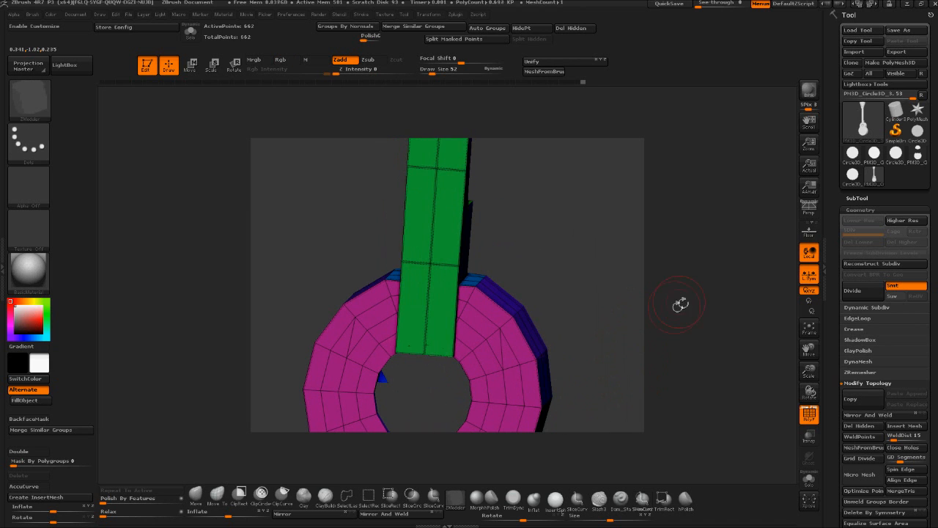
Try bridging the ring around a point just below the sound hole on the body's front face, and undo it
{"action": "left_click_drag", "start_coordinate": [658, 350], "coordinate": [625, 252]}
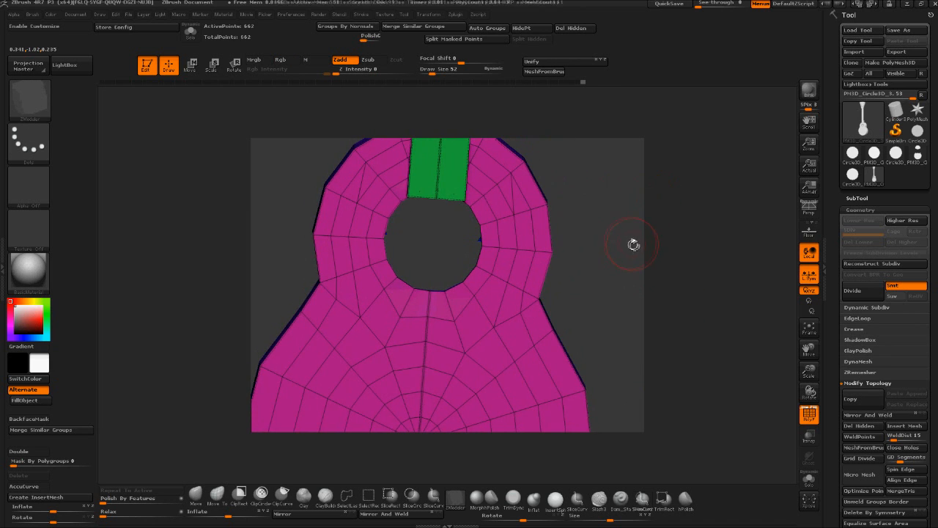
{"action": "left_click", "coordinate": [464, 357]}
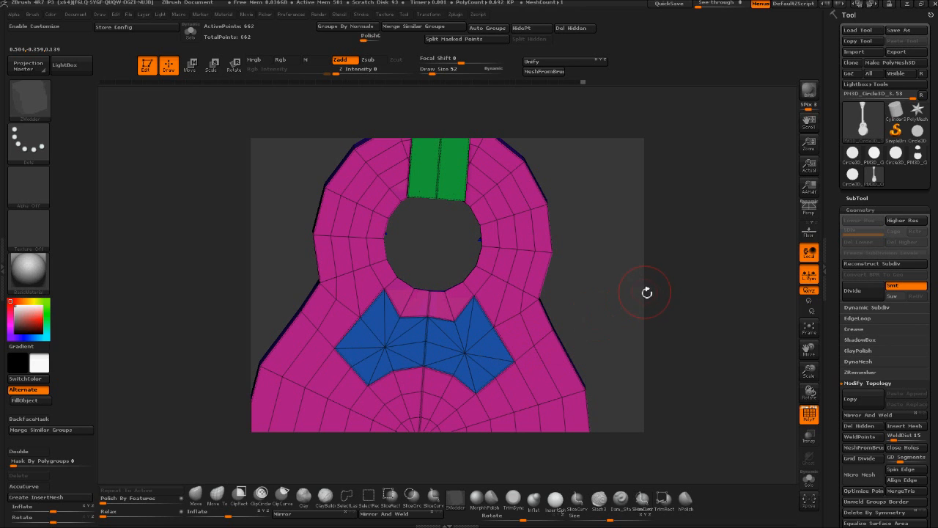
{"action": "key", "text": "ctrl+z"}
Frame the whole guitar and mask everything except the head
{"action": "left_click_drag", "start_coordinate": [635, 300], "coordinate": [810, 341]}
{"action": "key", "text": "f"}
{"action": "mouse_move", "coordinate": [733, 373]}
{"action": "left_mouse_down"}
{"action": "mouse_move", "coordinate": [638, 367]}
{"action": "mouse_move", "coordinate": [721, 375]}
{"action": "left_mouse_up"}
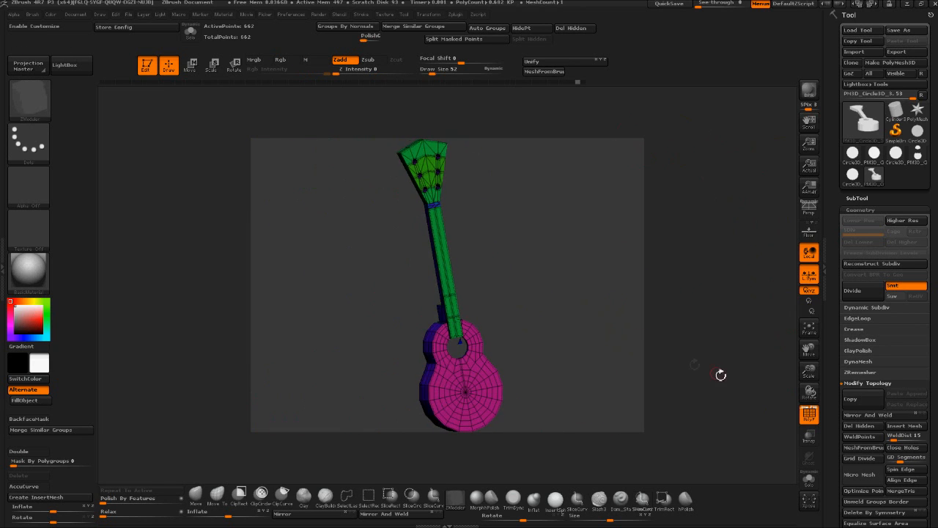
{"action": "left_click_drag", "start_coordinate": [659, 339], "coordinate": [682, 316]}
{"action": "left_click_drag", "start_coordinate": [614, 242], "coordinate": [443, 185]}
{"action": "mouse_move", "coordinate": [384, 192]}
{"action": "left_mouse_down", "text": "ctrl"}
{"action": "mouse_move", "coordinate": [485, 279]}
{"action": "mouse_move", "coordinate": [512, 281]}
{"action": "left_mouse_up", "text": "ctrl"}
{"action": "left_click", "coordinate": [548, 265], "text": "ctrl"}
Try transforming the unmasked head with the Scale action line, and undo the attempts
{"action": "key", "text": "e"}
{"action": "left_click", "coordinate": [482, 240]}
{"action": "left_click", "coordinate": [509, 239]}
{"action": "left_click_drag", "start_coordinate": [504, 241], "coordinate": [475, 253]}
{"action": "key", "text": "ctrl+z"}
{"action": "mouse_move", "coordinate": [546, 256]}
{"action": "left_mouse_down"}
{"action": "mouse_move", "coordinate": [660, 293]}
{"action": "mouse_move", "coordinate": [550, 256]}
{"action": "left_mouse_up"}
{"action": "key", "text": "ctrl+z"}
Set a horizontal Scale line at the head's base and move the head away from the arm to lengthen the joint
{"action": "left_click_drag", "start_coordinate": [701, 300], "coordinate": [752, 326]}
{"action": "left_click_drag", "start_coordinate": [445, 277], "coordinate": [519, 276]}
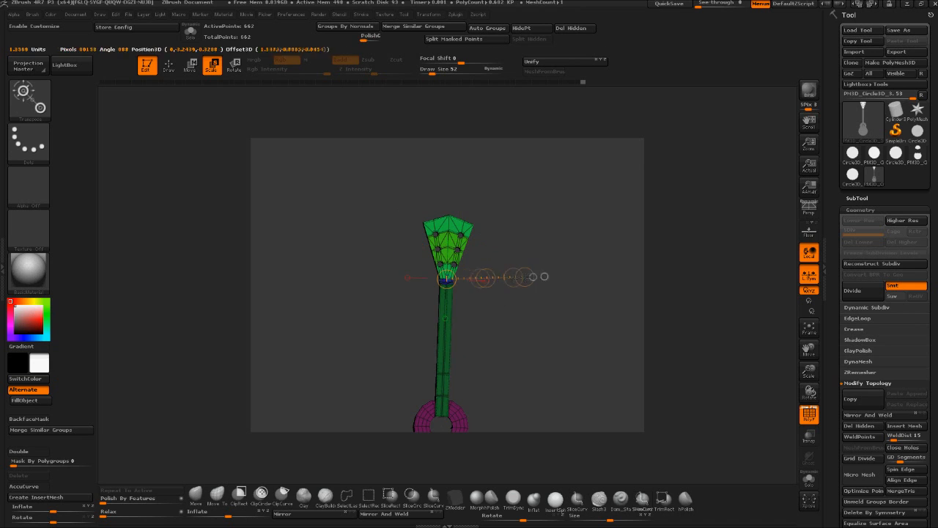
{"action": "left_click", "coordinate": [539, 275]}
{"action": "left_click_drag", "start_coordinate": [453, 168], "coordinate": [506, 190]}
{"action": "left_click_drag", "start_coordinate": [441, 168], "coordinate": [449, 149]}
{"action": "key", "text": "w"}
{"action": "mouse_move", "coordinate": [451, 206]}
{"action": "left_mouse_down"}
{"action": "mouse_move", "coordinate": [450, 219]}
{"action": "mouse_move", "coordinate": [451, 201]}
{"action": "left_mouse_up"}
{"action": "left_click_drag", "start_coordinate": [539, 256], "coordinate": [551, 299], "text": "alt"}
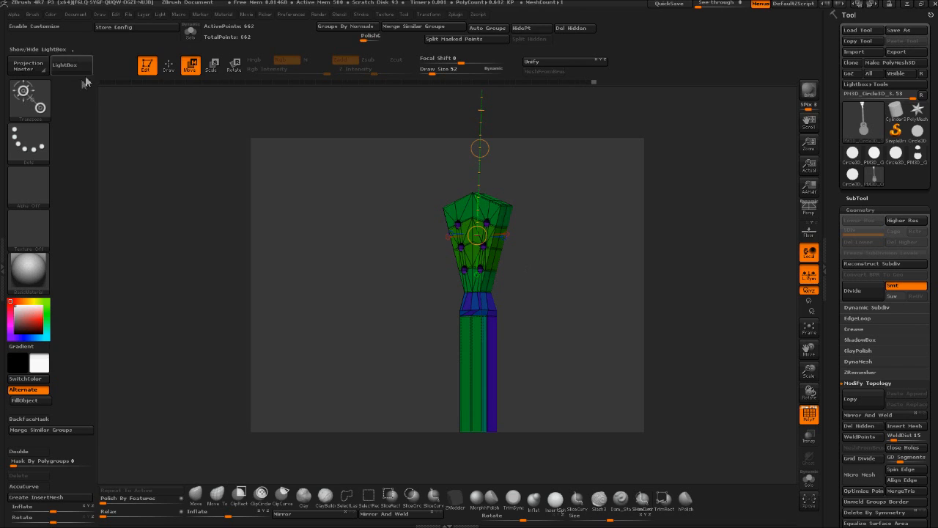
{"action": "left_click", "coordinate": [175, 60]}
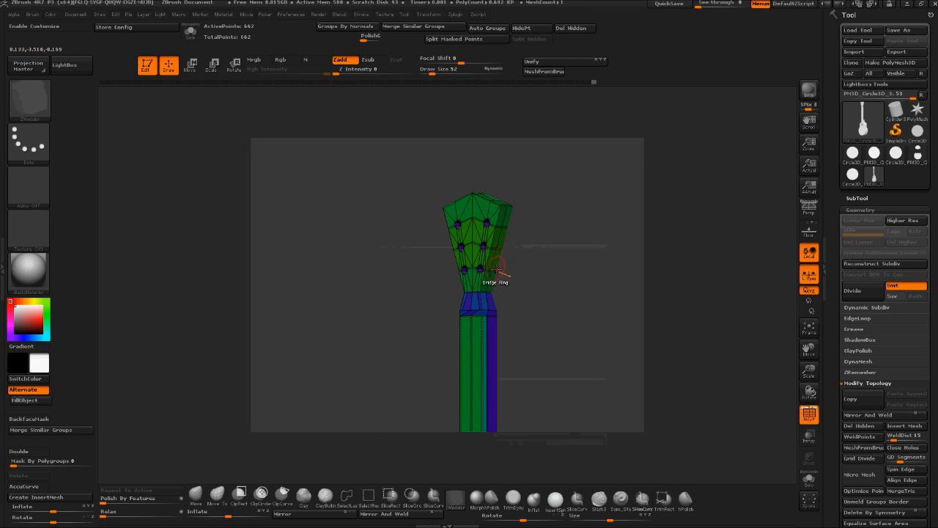
Align edge strips along the side of the head joint with Align Edge-Strip, and apply Mirror And Weld
{"action": "left_click_drag", "start_coordinate": [544, 274], "coordinate": [486, 278]}
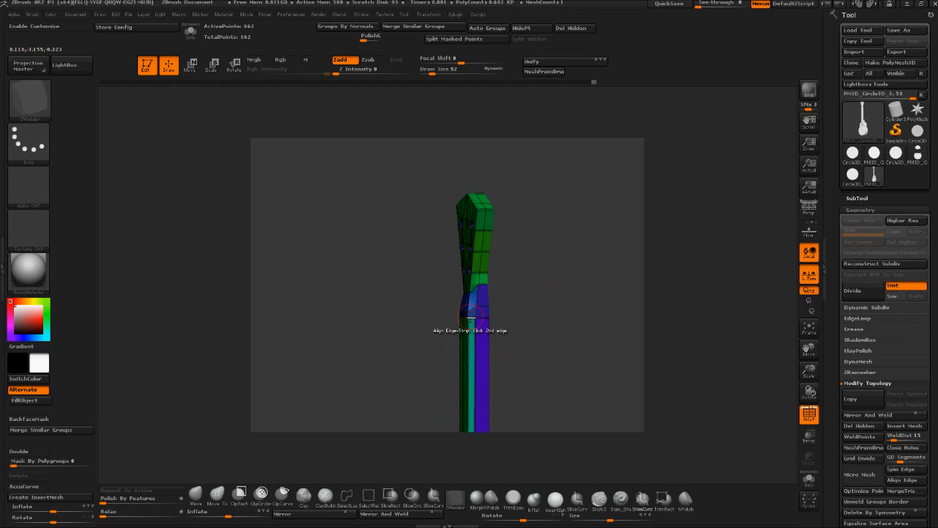
{"action": "left_click_drag", "start_coordinate": [538, 290], "coordinate": [540, 313]}
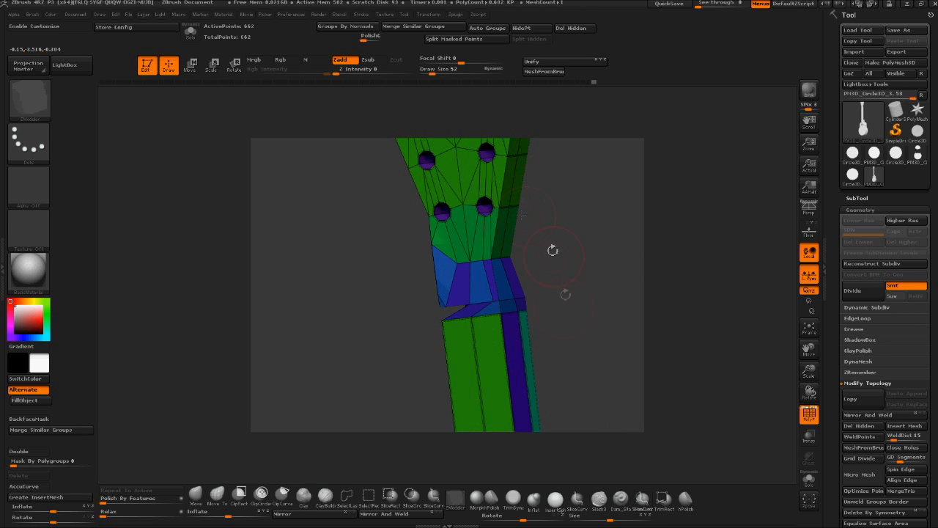
{"action": "left_click_drag", "start_coordinate": [522, 307], "coordinate": [444, 333]}
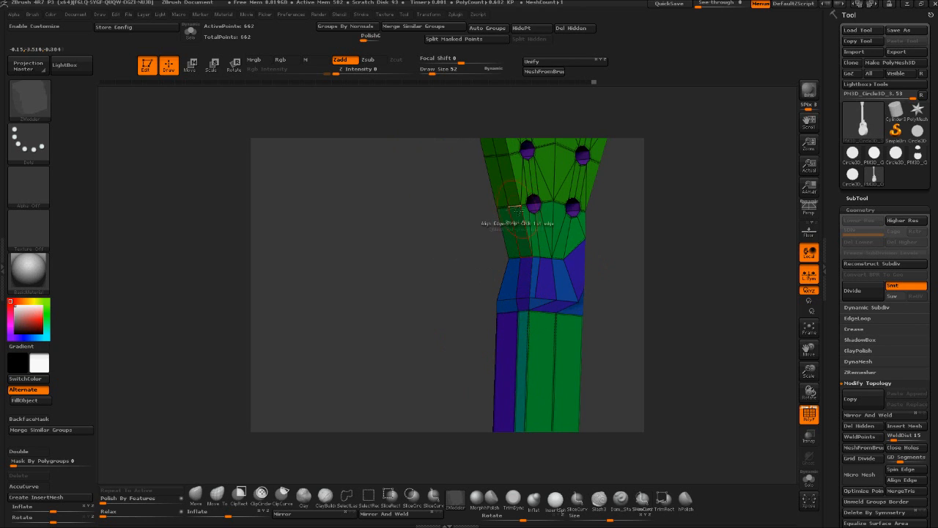
{"action": "left_click_drag", "start_coordinate": [480, 290], "coordinate": [514, 242]}
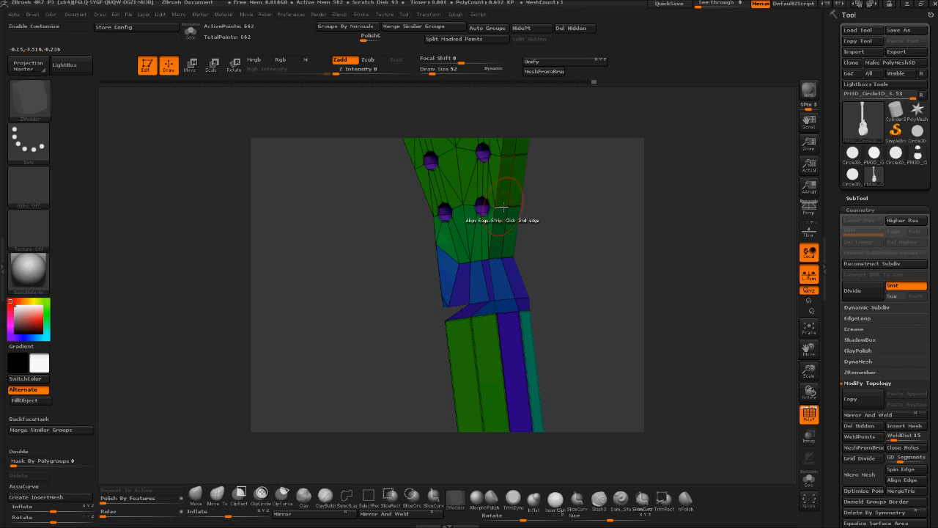
{"action": "left_click", "coordinate": [507, 299]}
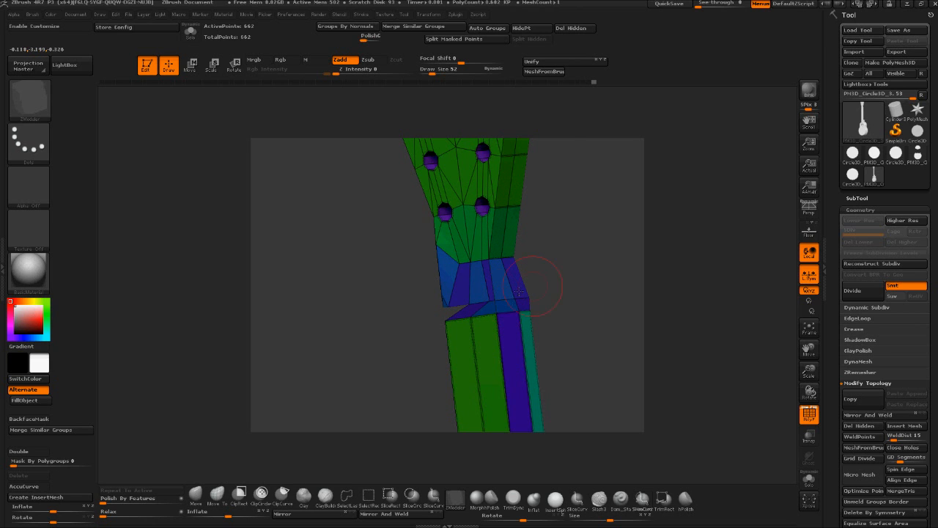
{"action": "left_click", "coordinate": [515, 297]}
{"action": "left_click", "coordinate": [325, 495]}
{"action": "left_click", "coordinate": [456, 500]}
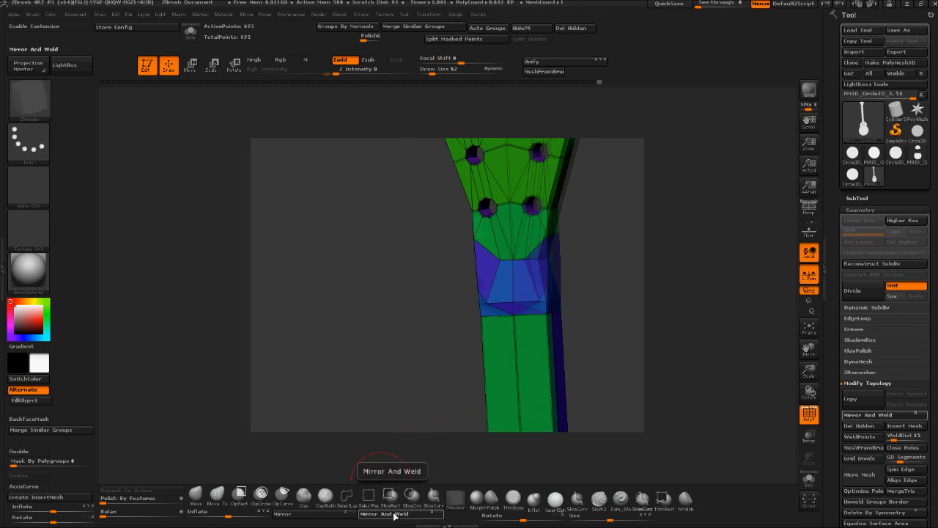
Set the edge action to Slide and slide the lowest crosswise edges on the head's sides down to the joint
{"action": "left_click_drag", "start_coordinate": [366, 398], "coordinate": [390, 384]}
{"action": "key", "text": "space"}
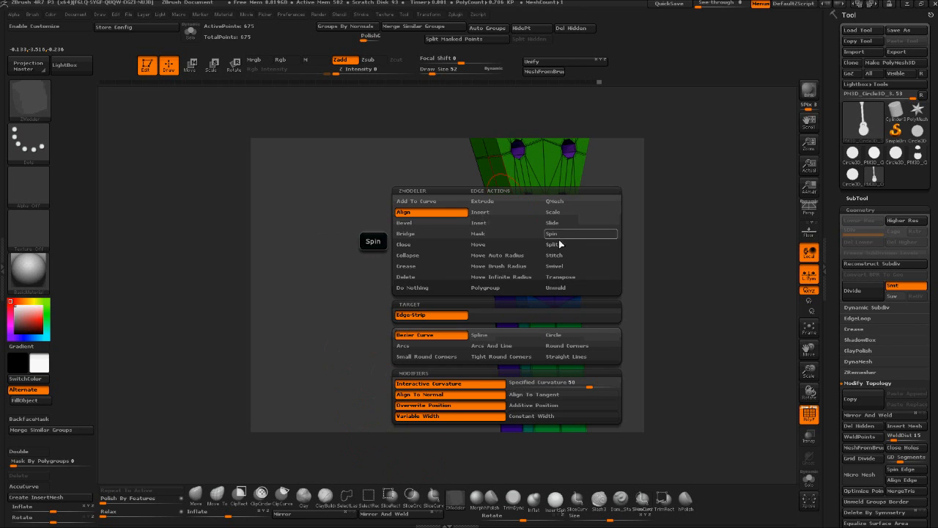
{"action": "left_click", "coordinate": [556, 223]}
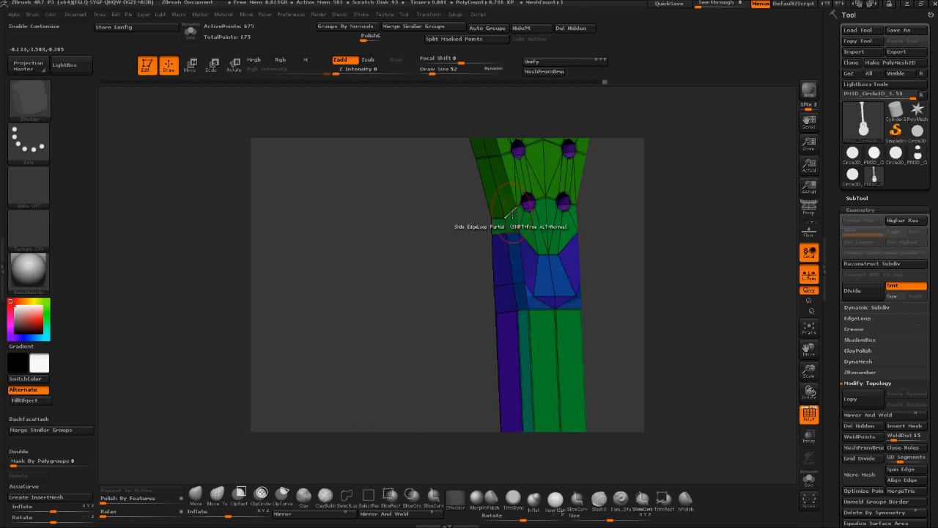
{"action": "left_click_drag", "start_coordinate": [642, 218], "coordinate": [577, 221]}
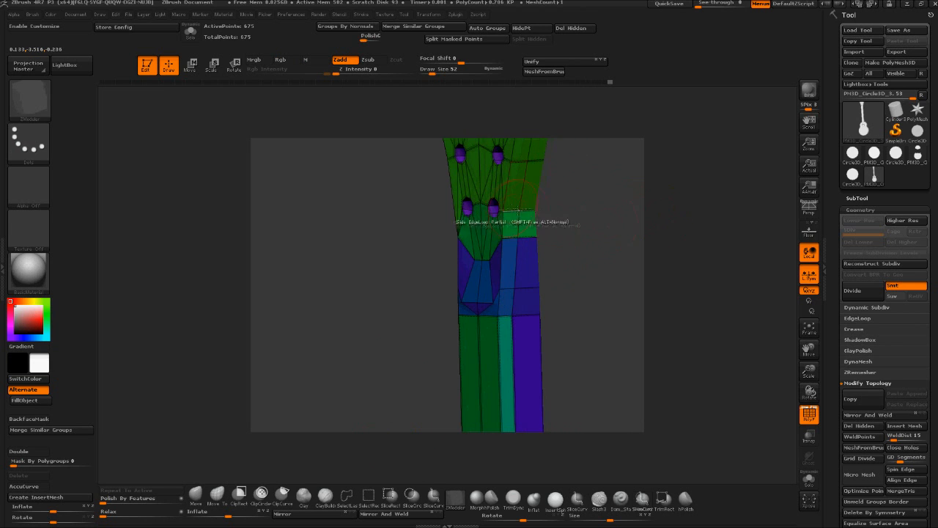
{"action": "left_click_drag", "start_coordinate": [512, 214], "coordinate": [518, 240]}
{"action": "left_click_drag", "start_coordinate": [597, 223], "coordinate": [785, 264]}
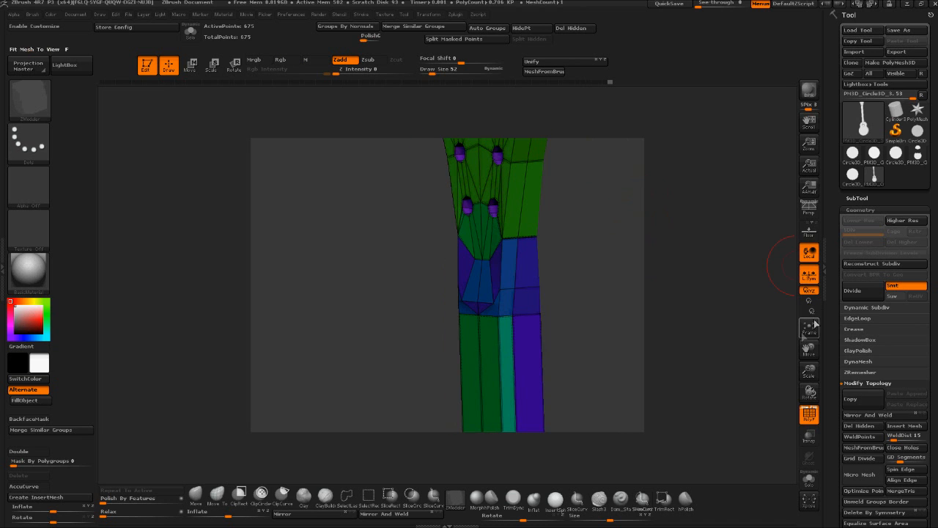
Weld the model's overlapping points and turn on the Dynamic Subdivision preview
{"action": "left_click", "coordinate": [860, 439]}
{"action": "key", "text": "d"}
{"action": "left_click_drag", "start_coordinate": [696, 376], "coordinate": [657, 310]}
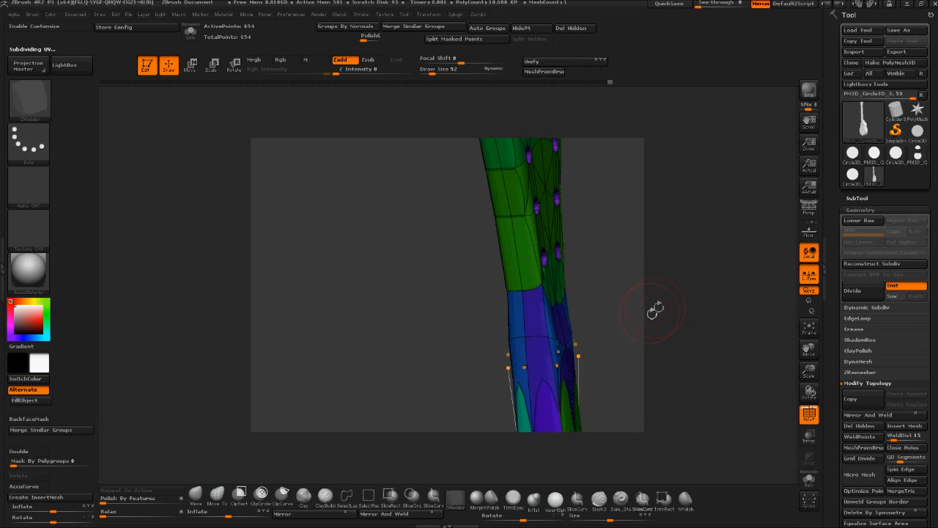
Set the edge action to Crease with EdgeLoop Partial and crease the edges along the head, joint and arm
{"action": "key", "text": "space"}
{"action": "left_click", "coordinate": [421, 308]}
{"action": "left_click_drag", "start_coordinate": [420, 309], "coordinate": [396, 256]}
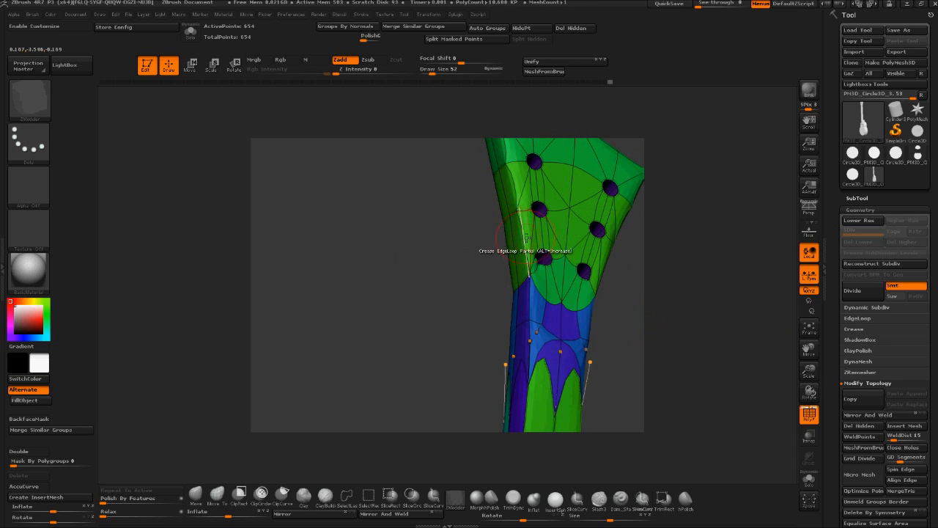
{"action": "left_click", "coordinate": [524, 237]}
{"action": "left_click", "coordinate": [511, 188]}
{"action": "left_click", "coordinate": [621, 224]}
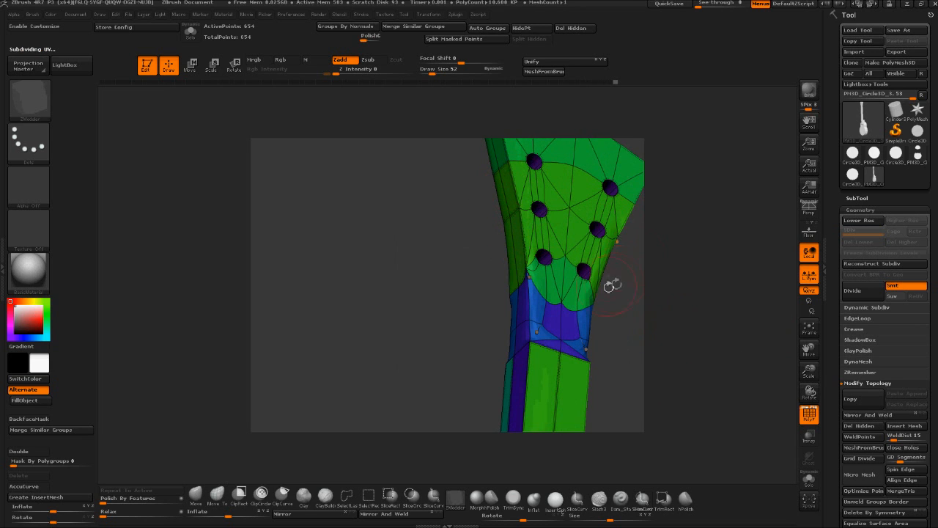
{"action": "left_click", "coordinate": [595, 330]}
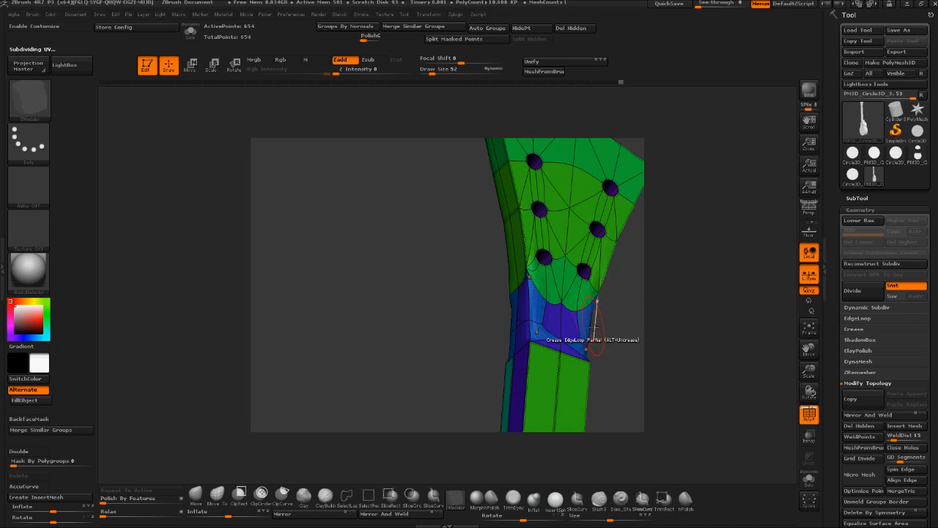
{"action": "left_click_drag", "start_coordinate": [522, 302], "coordinate": [539, 311]}
{"action": "key", "text": "ctrl+z"}
Refine the mesh around the joint between the head and the arm, undoing the unwanted attempts
{"action": "left_click_drag", "start_coordinate": [708, 317], "coordinate": [631, 313]}
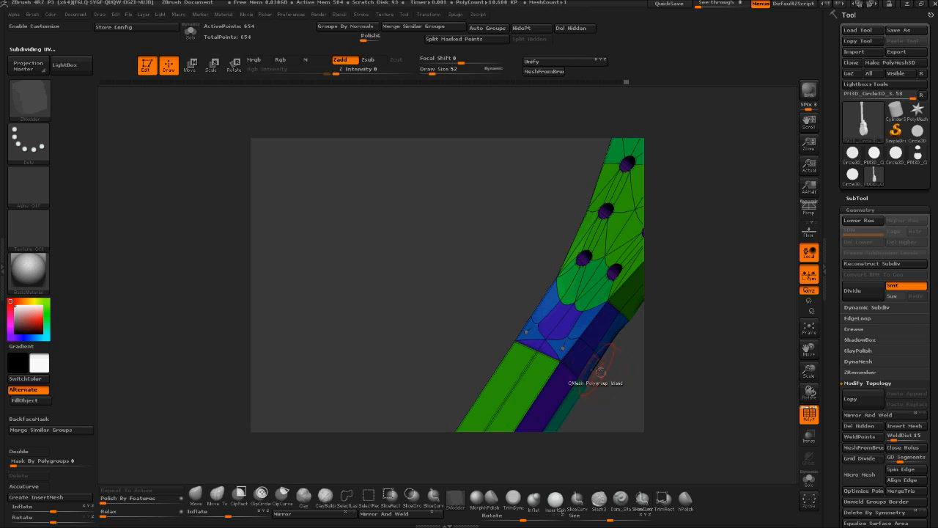
{"action": "left_click_drag", "start_coordinate": [623, 374], "coordinate": [608, 300]}
{"action": "left_click", "coordinate": [602, 180]}
{"action": "key", "text": "ctrl+z"}
{"action": "left_click", "coordinate": [602, 179]}
{"action": "key", "text": "ctrl+z"}
{"action": "key", "text": "space"}
{"action": "left_click", "coordinate": [532, 210]}
{"action": "left_click_drag", "start_coordinate": [550, 237], "coordinate": [562, 218], "text": "alt"}
{"action": "left_click", "coordinate": [458, 247]}
{"action": "left_click_drag", "start_coordinate": [572, 300], "coordinate": [511, 307]}
{"action": "left_click_drag", "start_coordinate": [473, 402], "coordinate": [478, 417], "text": "shift"}
Examine the smoothed joint between the head and the arm from several angles with the polyframe hidden and shown
{"action": "left_click_drag", "start_coordinate": [631, 329], "coordinate": [682, 354]}
{"action": "key", "text": "shift+f"}
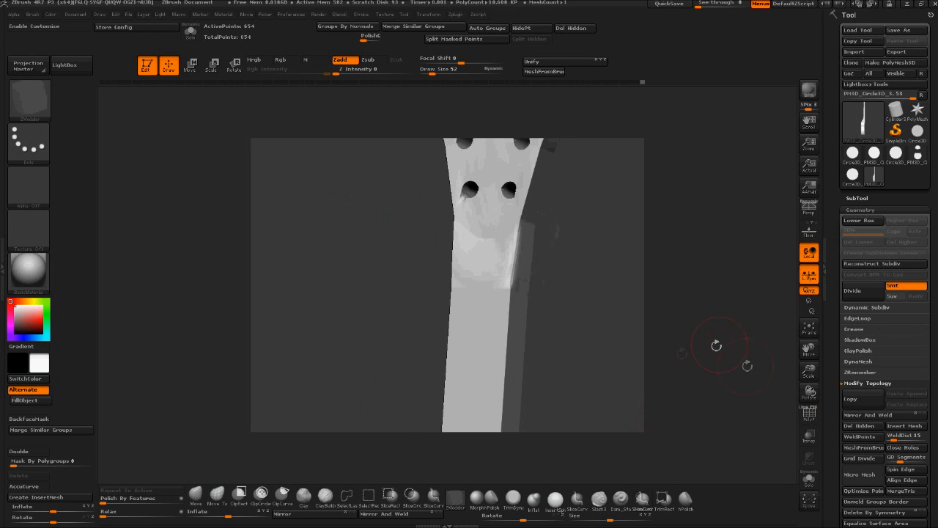
{"action": "left_click_drag", "start_coordinate": [595, 257], "coordinate": [541, 258]}
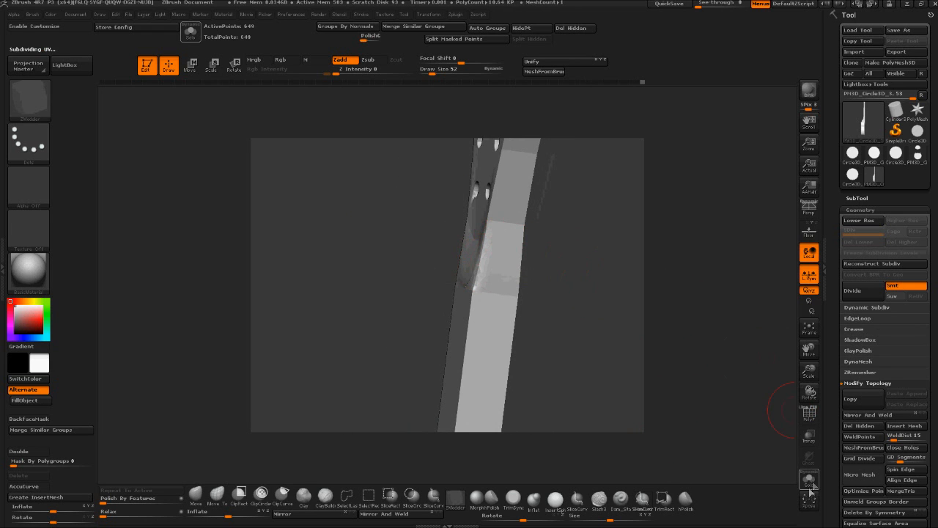
{"action": "key", "text": "shift+f"}
{"action": "left_click_drag", "start_coordinate": [557, 269], "coordinate": [433, 278]}
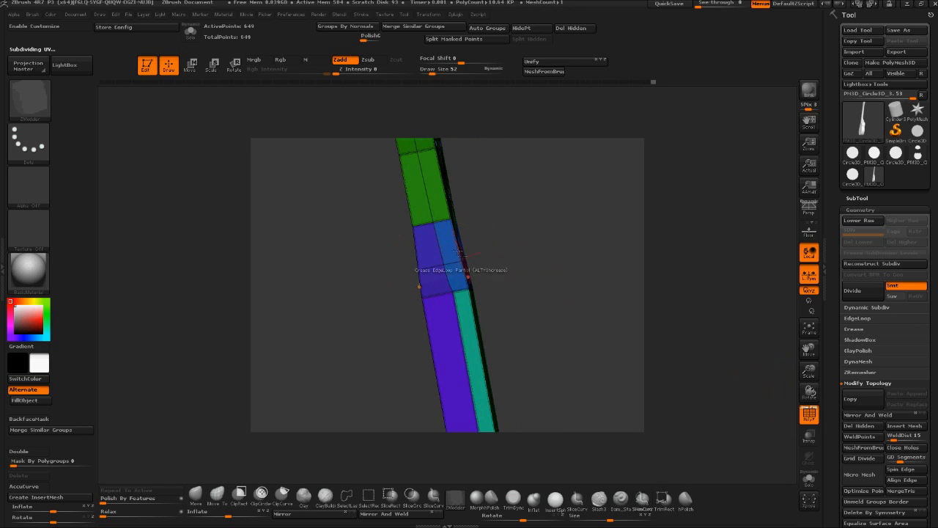
{"action": "left_click_drag", "start_coordinate": [555, 259], "coordinate": [491, 282]}
{"action": "left_click_drag", "start_coordinate": [563, 245], "coordinate": [575, 259]}
{"action": "left_click_drag", "start_coordinate": [738, 398], "coordinate": [530, 225]}
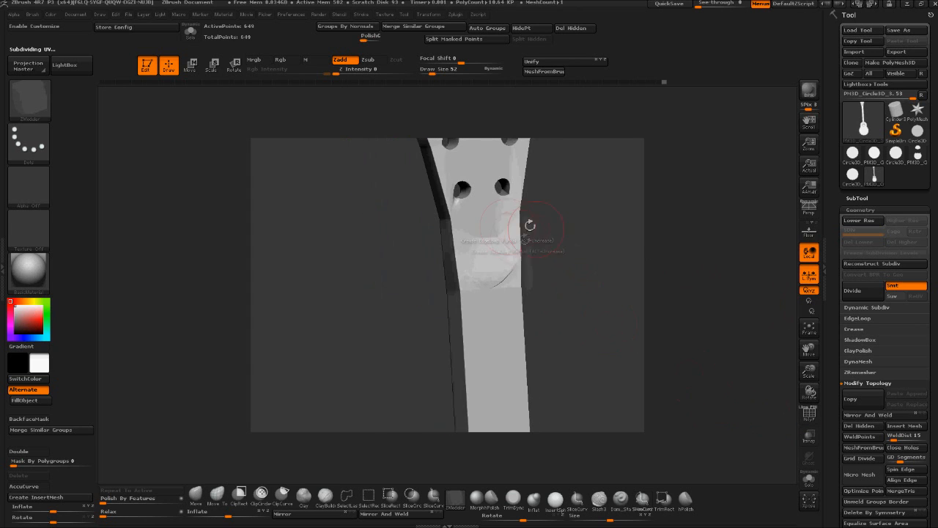
Inspect the shading at the base of the head from slightly varied front angles, with and without the polyframe
{"action": "mouse_move", "coordinate": [482, 237]}
{"action": "right_mouse_down"}
{"action": "mouse_move", "coordinate": [506, 272]}
{"action": "mouse_move", "coordinate": [552, 283]}
{"action": "mouse_move", "coordinate": [524, 274]}
{"action": "right_mouse_up"}
{"action": "left_click", "coordinate": [810, 415]}
{"action": "right_click_drag", "start_coordinate": [574, 230], "coordinate": [623, 253]}
{"action": "left_click", "coordinate": [882, 416]}
{"action": "right_click_drag", "start_coordinate": [766, 377], "coordinate": [691, 384]}
{"action": "left_click", "coordinate": [810, 414]}
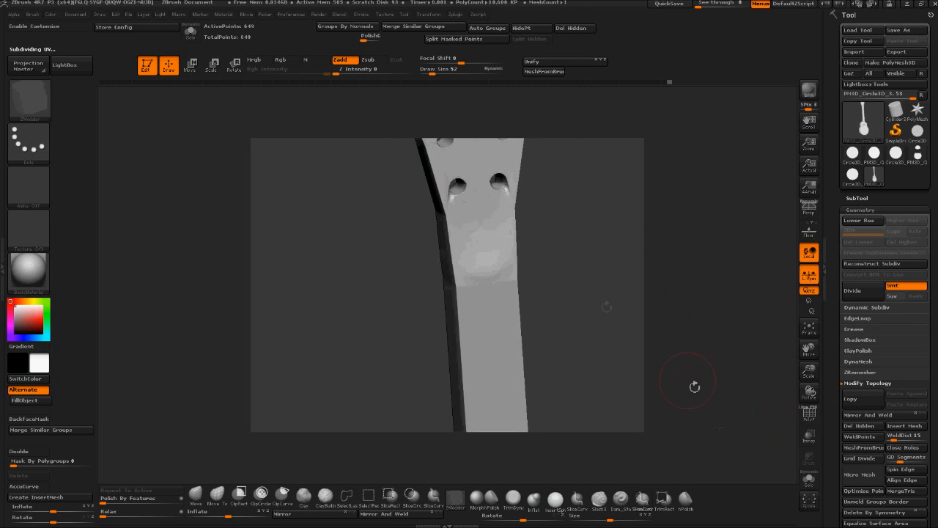
{"action": "right_click_drag", "start_coordinate": [608, 214], "coordinate": [626, 233]}
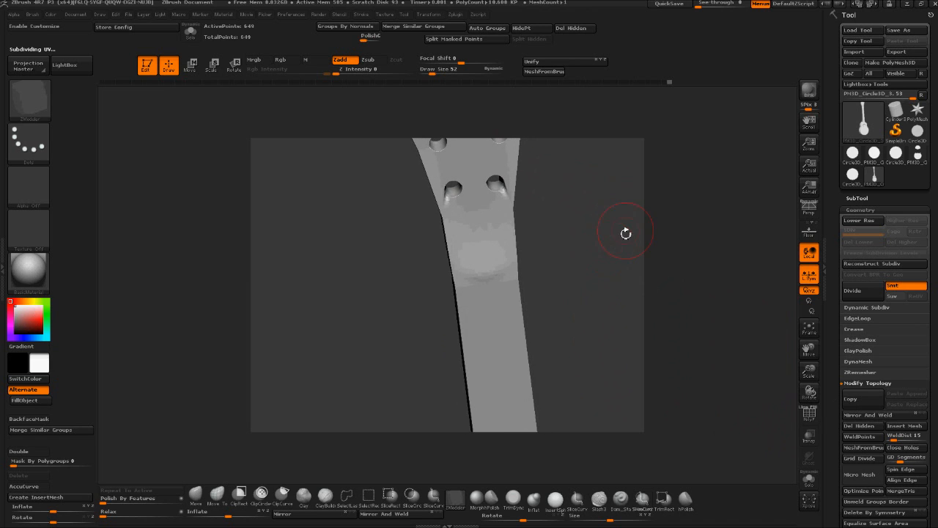
Compare the topology around the head's lower peg holes with the Dynamic Subdivision preview off and on, with the polyframe shown
{"action": "key", "text": "shift+d"}
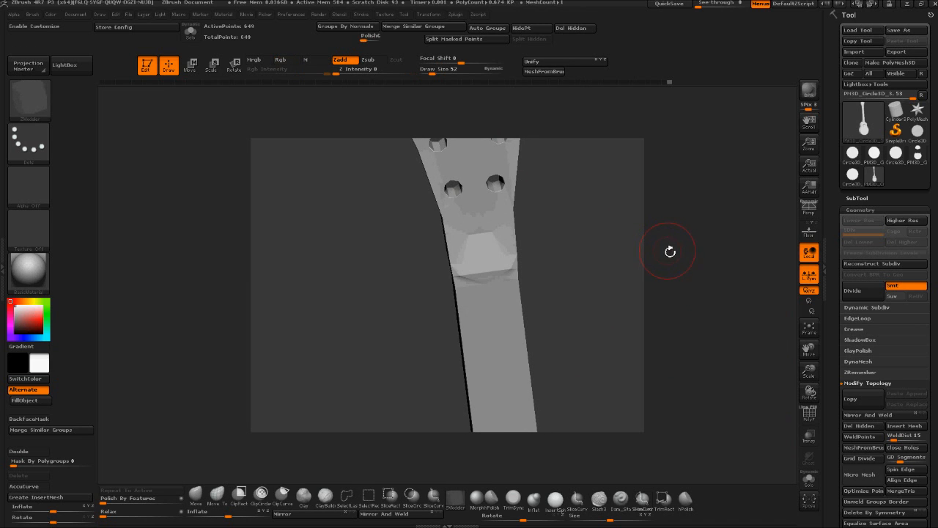
{"action": "left_click_drag", "start_coordinate": [809, 371], "coordinate": [726, 351]}
{"action": "right_click_drag", "start_coordinate": [611, 205], "coordinate": [613, 229]}
{"action": "mouse_move", "coordinate": [458, 314]}
{"action": "left_mouse_down", "text": "shift"}
{"action": "mouse_move", "coordinate": [475, 321]}
{"action": "mouse_move", "coordinate": [464, 310]}
{"action": "left_mouse_up", "text": "shift"}
{"action": "left_click_drag", "start_coordinate": [652, 217], "coordinate": [677, 404]}
{"action": "mouse_move", "coordinate": [637, 272]}
{"action": "left_mouse_down"}
{"action": "mouse_move", "coordinate": [654, 293]}
{"action": "mouse_move", "coordinate": [609, 261]}
{"action": "left_mouse_up"}
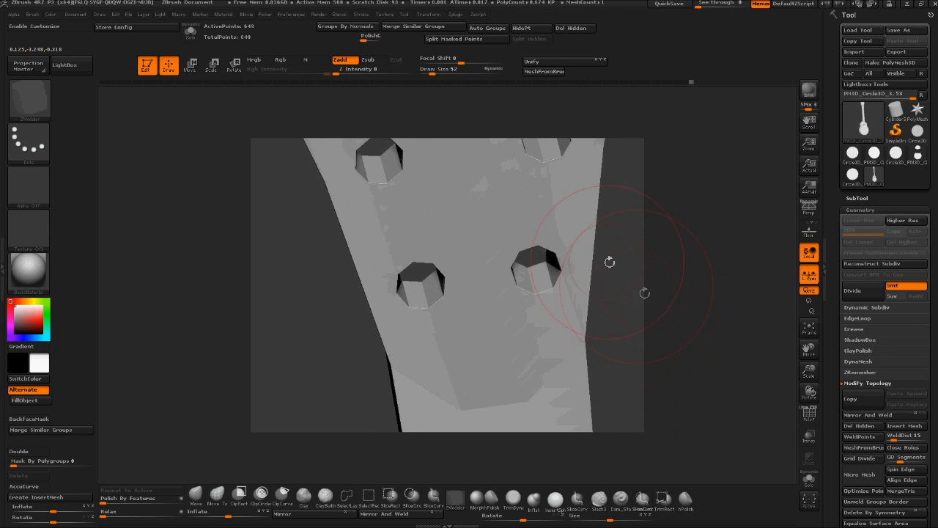
{"action": "left_click", "coordinate": [810, 414]}
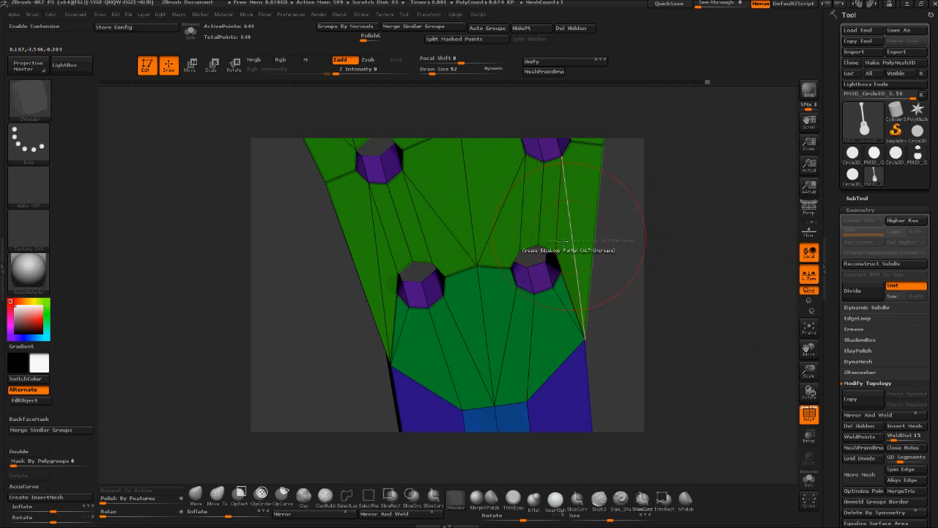
{"action": "key", "text": "ctrl+d"}
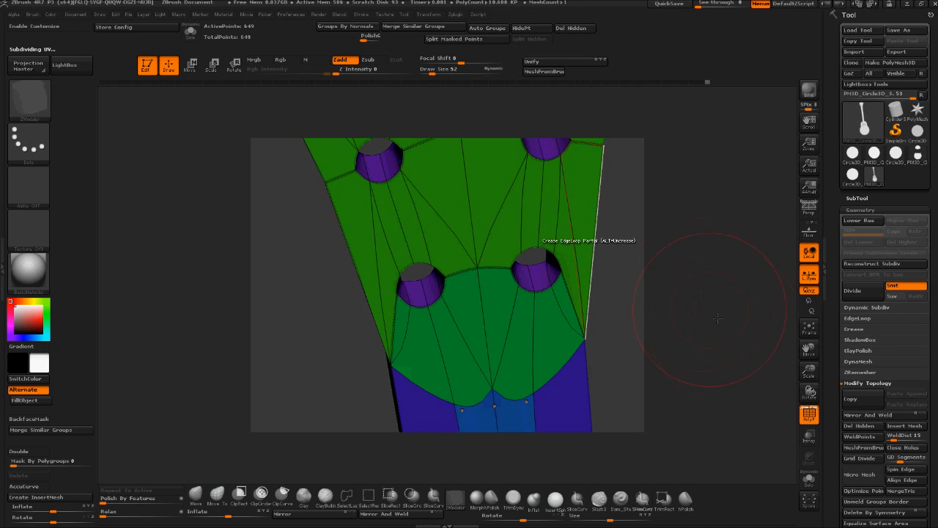
Apply the Crease EdgeLoop Partial action to the edge between the head's two lowest peg holes
{"action": "mouse_move", "coordinate": [694, 336]}
{"action": "left_mouse_down"}
{"action": "mouse_move", "coordinate": [699, 277]}
{"action": "mouse_move", "coordinate": [693, 356]}
{"action": "left_mouse_up"}
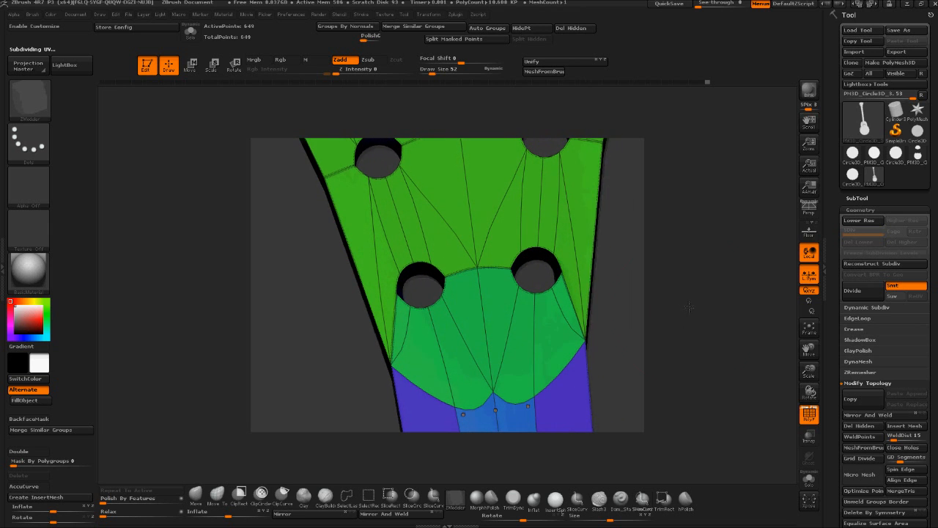
{"action": "key", "text": "space"}
{"action": "left_click", "coordinate": [499, 268]}
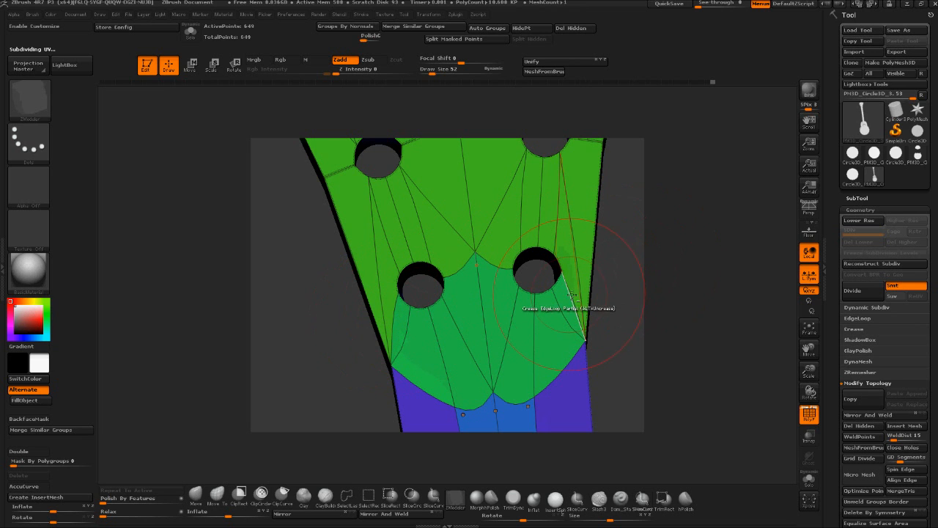
Examine the polygroup borders and edges around the lower peg holes and along the arm from the side and up close
{"action": "left_click_drag", "start_coordinate": [608, 273], "coordinate": [534, 302]}
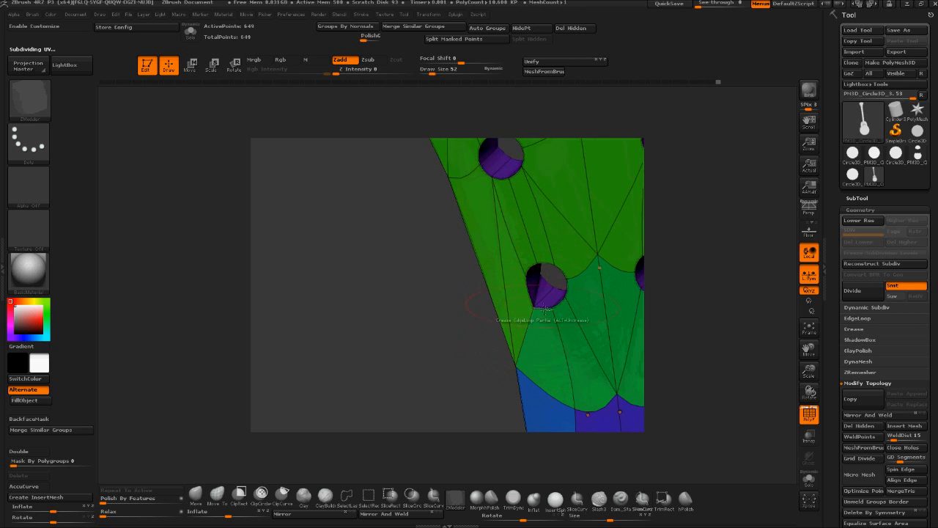
{"action": "left_click_drag", "start_coordinate": [635, 280], "coordinate": [558, 262]}
{"action": "left_click", "coordinate": [878, 414]}
{"action": "left_click_drag", "start_coordinate": [608, 322], "coordinate": [562, 372]}
{"action": "left_click_drag", "start_coordinate": [606, 349], "coordinate": [663, 339]}
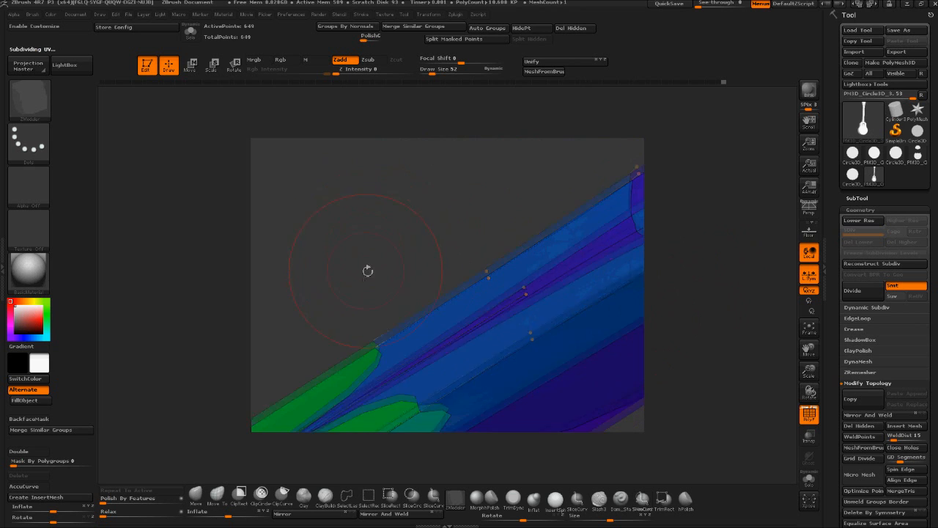
{"action": "left_click_drag", "start_coordinate": [368, 271], "coordinate": [357, 135]}
{"action": "left_click_drag", "start_coordinate": [665, 382], "coordinate": [726, 358]}
{"action": "key", "text": "f"}
{"action": "key", "text": "shift+f"}
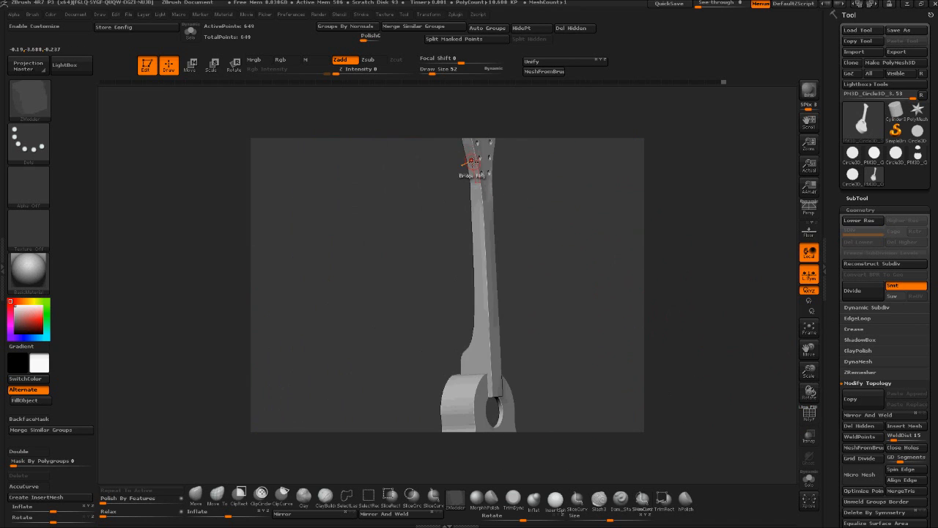
{"action": "left_click", "coordinate": [809, 413]}
{"action": "left_click_drag", "start_coordinate": [535, 140], "coordinate": [733, 426], "text": "alt"}
{"action": "left_click", "coordinate": [565, 201]}
{"action": "left_click_drag", "start_coordinate": [523, 337], "coordinate": [440, 294]}
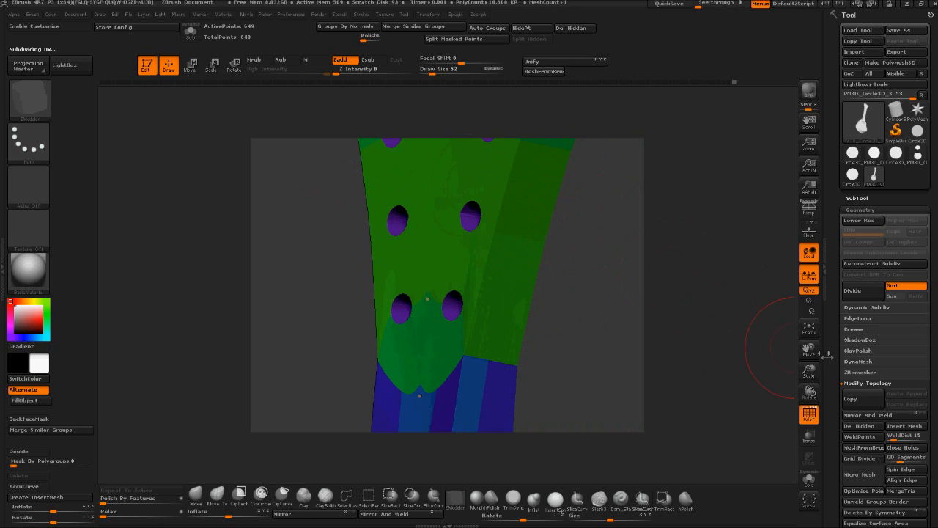
Frame the whole guitar without the polyframe and review its smoothed shape from the back and the front
{"action": "key", "text": "f"}
{"action": "left_click", "coordinate": [810, 414]}
{"action": "left_click_drag", "start_coordinate": [726, 394], "coordinate": [706, 340]}
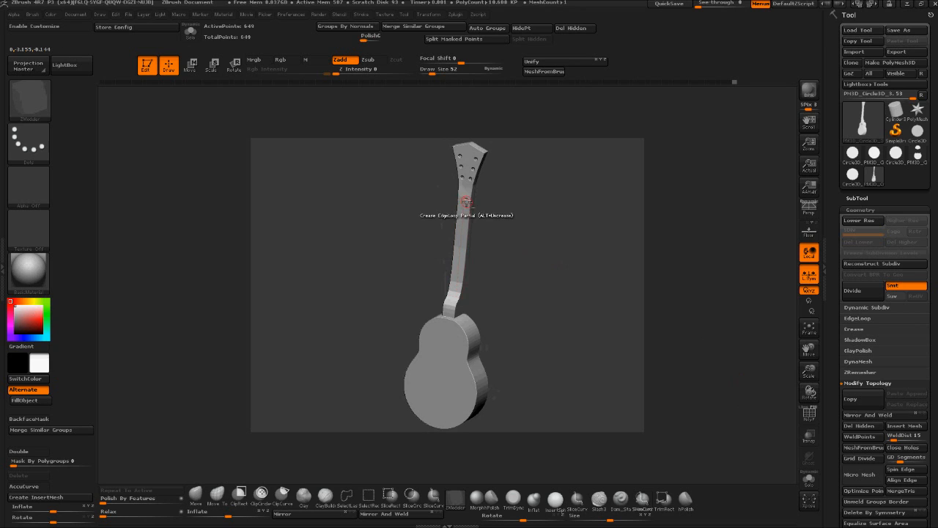
{"action": "left_click_drag", "start_coordinate": [492, 209], "coordinate": [514, 206]}
{"action": "key", "text": "shift"}
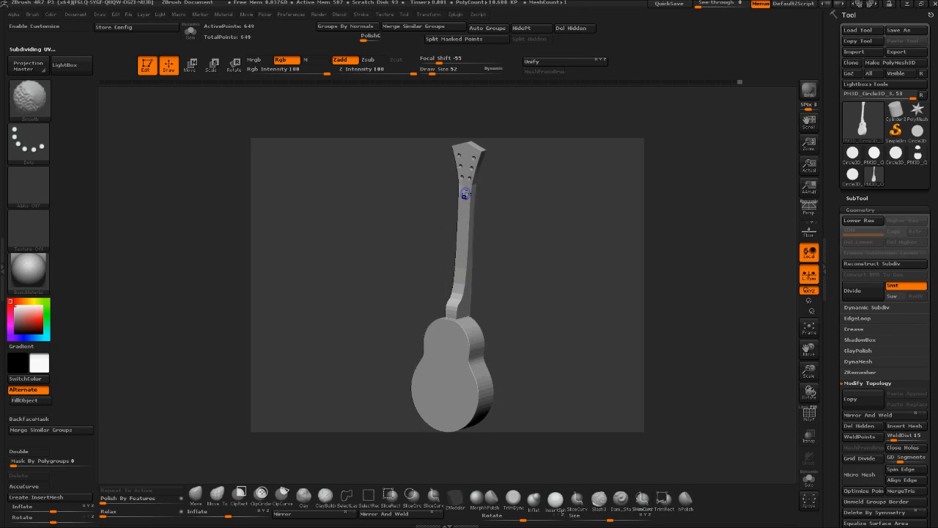
{"action": "mouse_move", "coordinate": [552, 209]}
{"action": "left_mouse_down"}
{"action": "mouse_move", "coordinate": [542, 213]}
{"action": "mouse_move", "coordinate": [668, 223]}
{"action": "mouse_move", "coordinate": [667, 186]}
{"action": "left_mouse_up"}
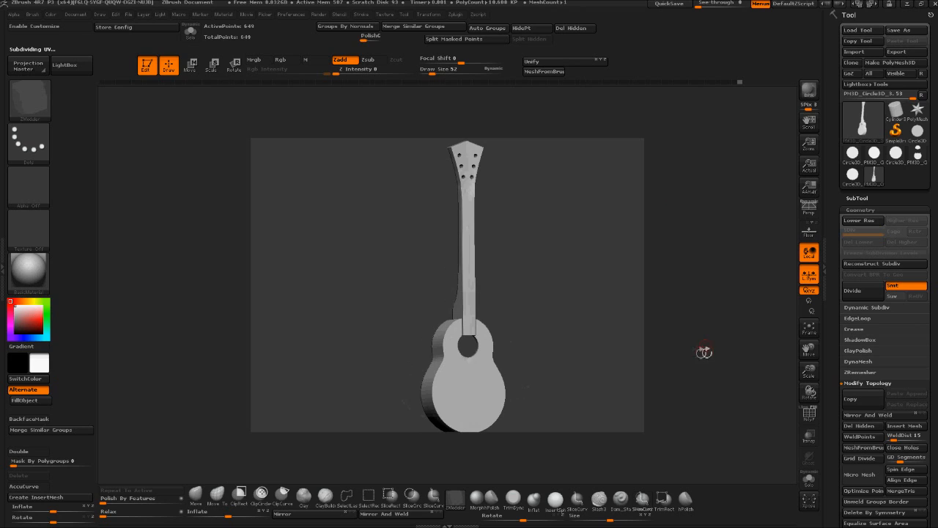